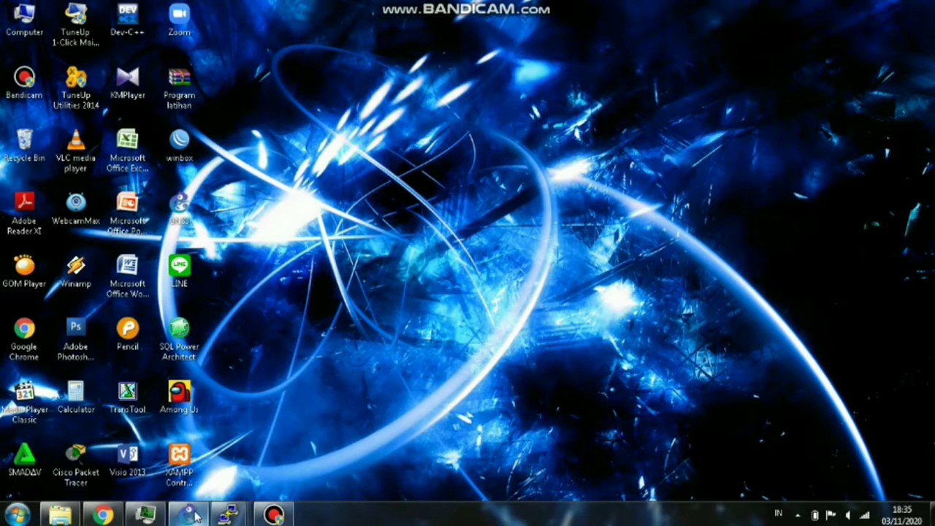
- Switch to the GNS3 window with the open topology project and dismiss the pop-up notification
mouse_move(196, 516)
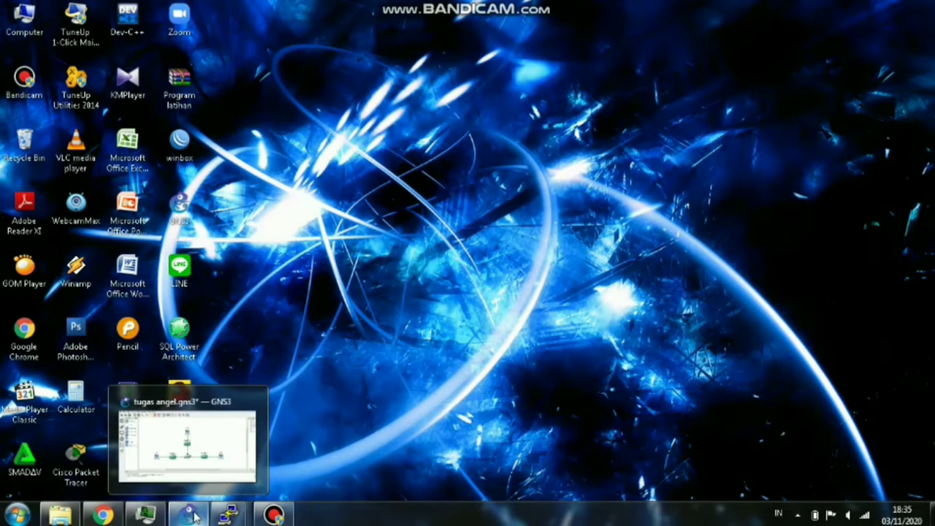
left_click(194, 516)
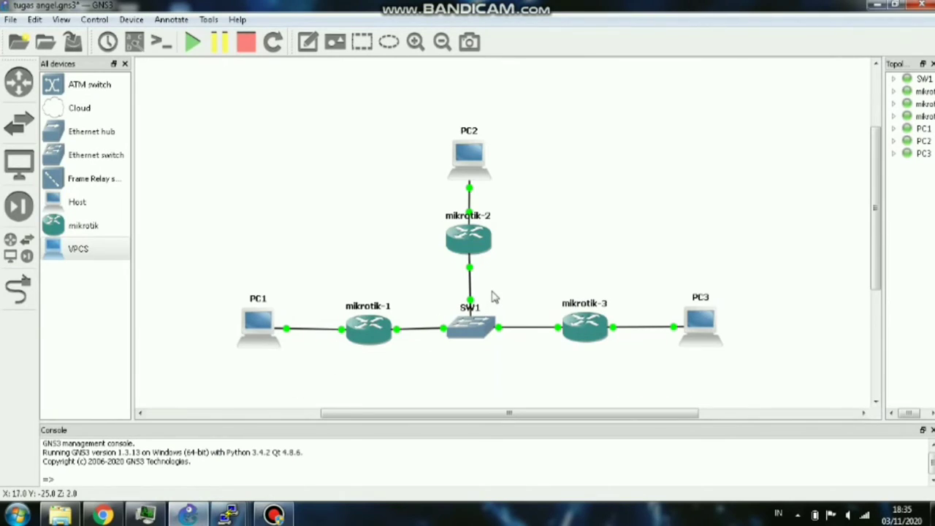
scroll(493, 296, "down", 2)
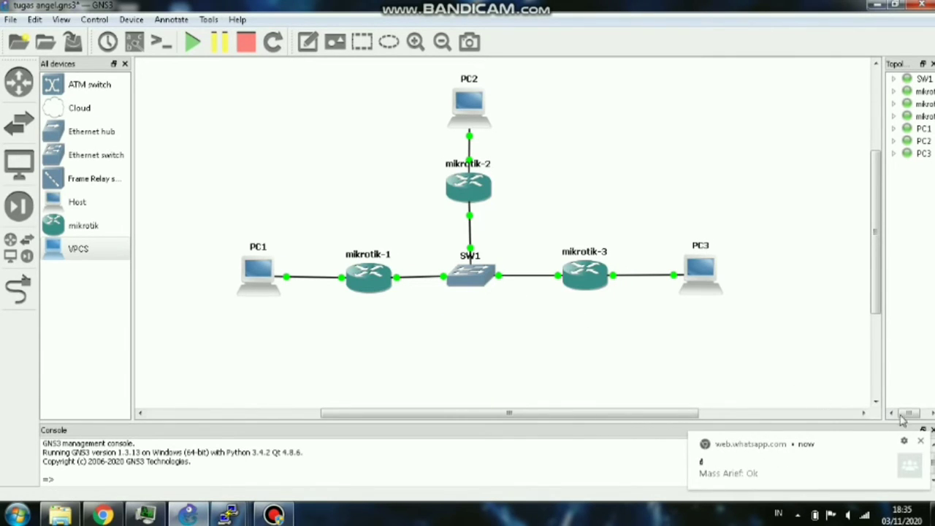
left_click(922, 441)
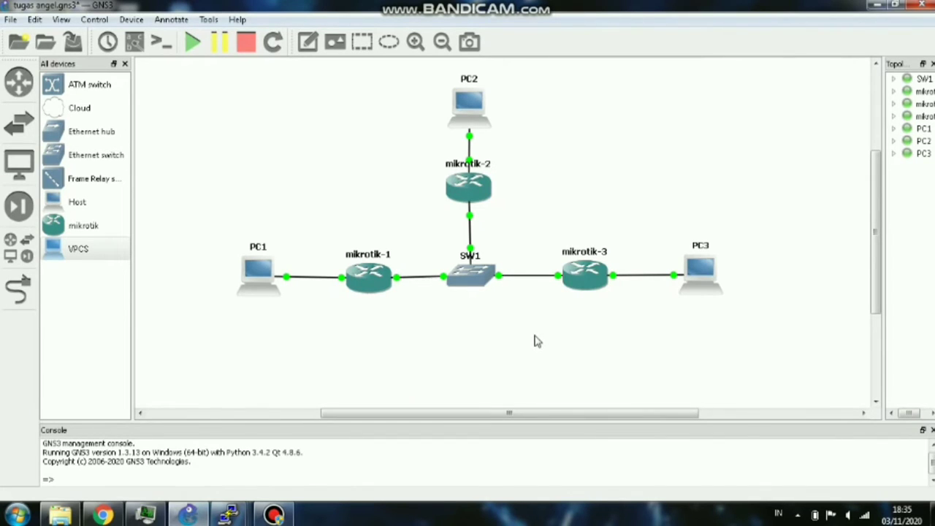
- Examine the topology around SW1, including the device and port details of the MikroTik routers and PCs
scroll(570, 231, "right", 2)
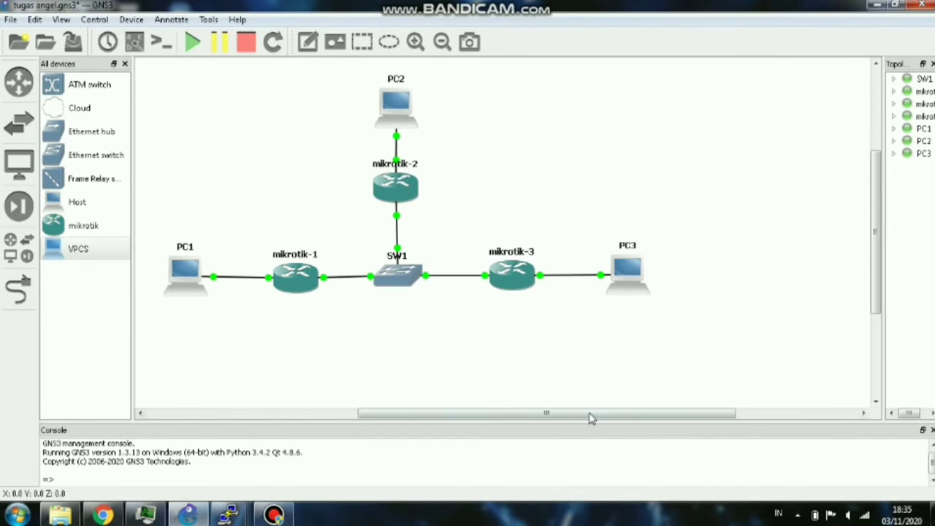
left_click_drag(591, 423, 547, 423)
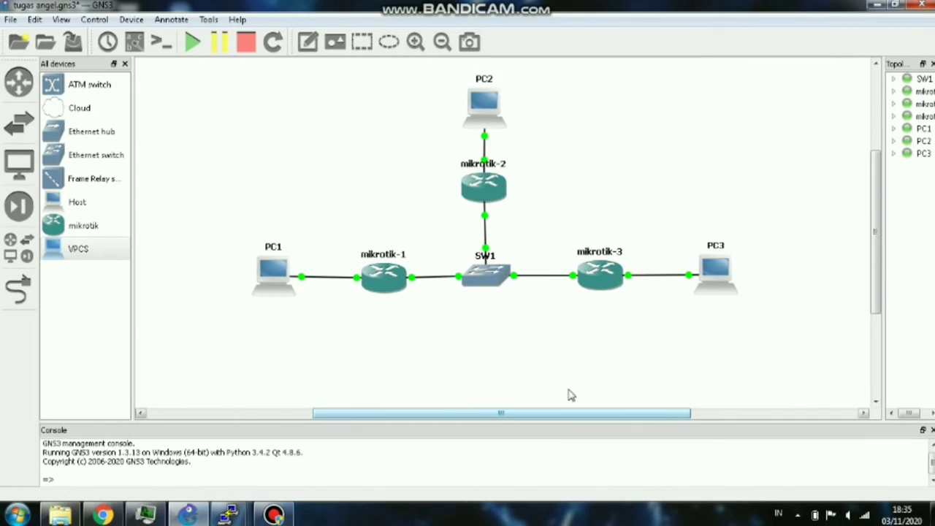
scroll(584, 365, "up", 1)
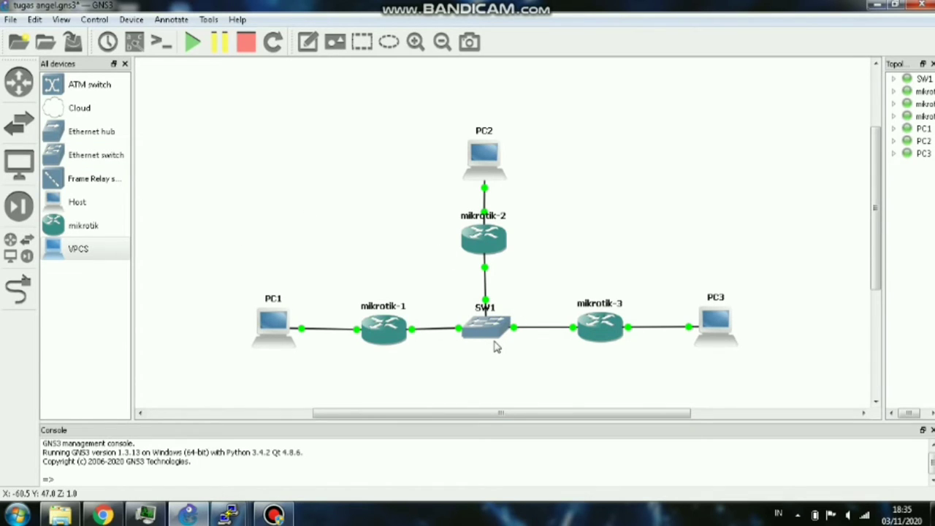
scroll(493, 346, "right", 2)
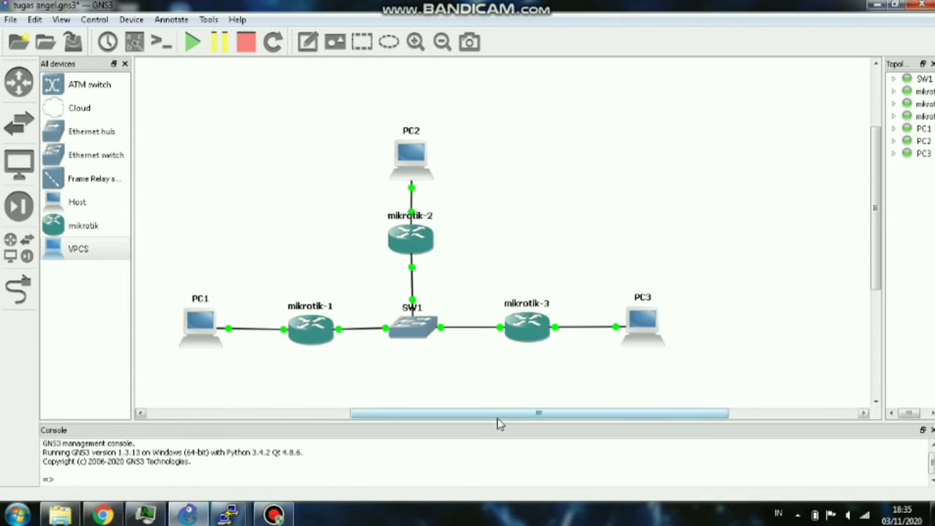
left_click_drag(496, 421, 463, 422)
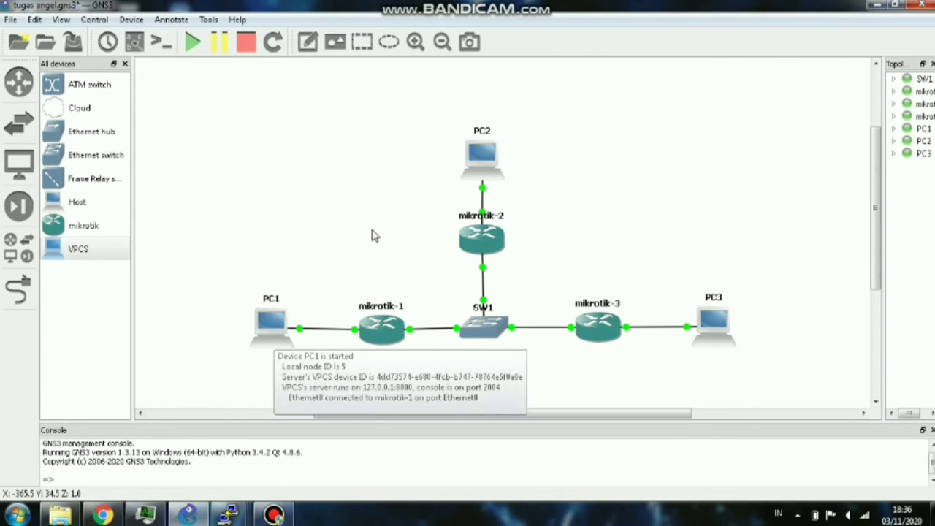
mouse_move(482, 244)
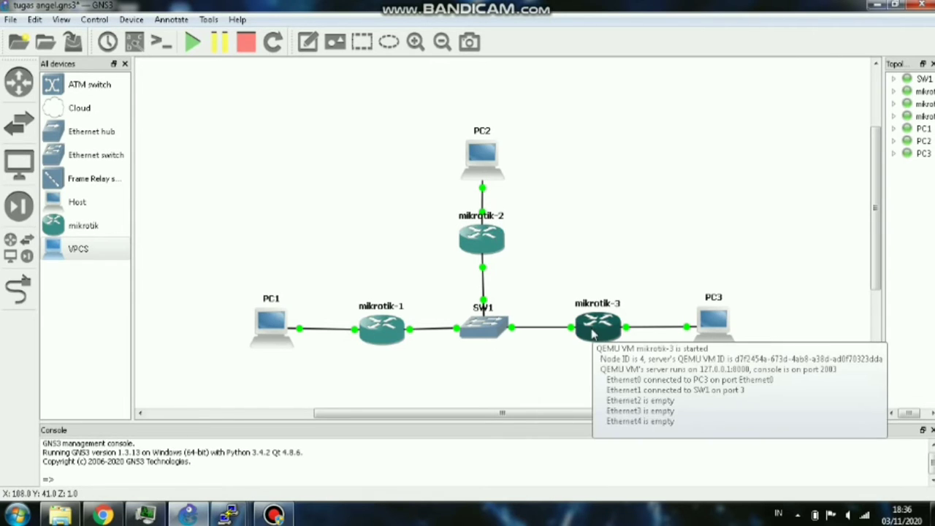
mouse_move(712, 332)
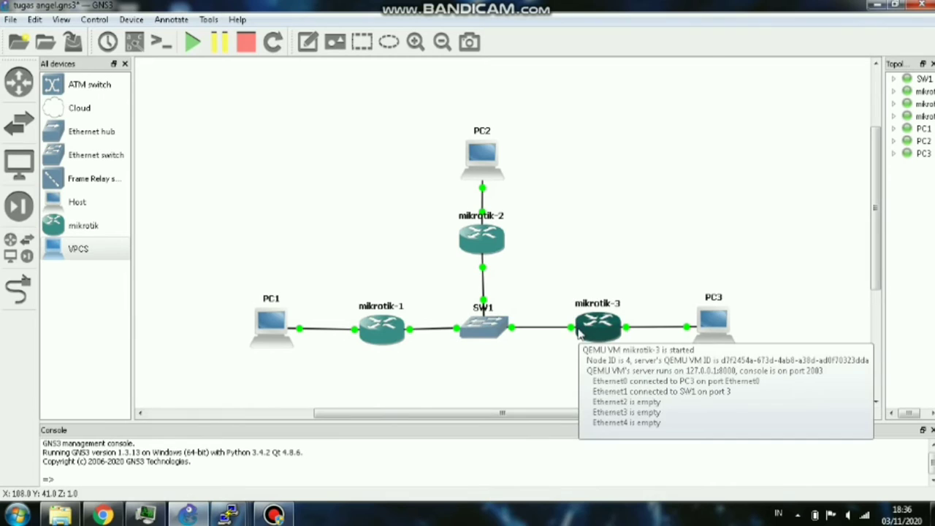
scroll(514, 353, "right", 1)
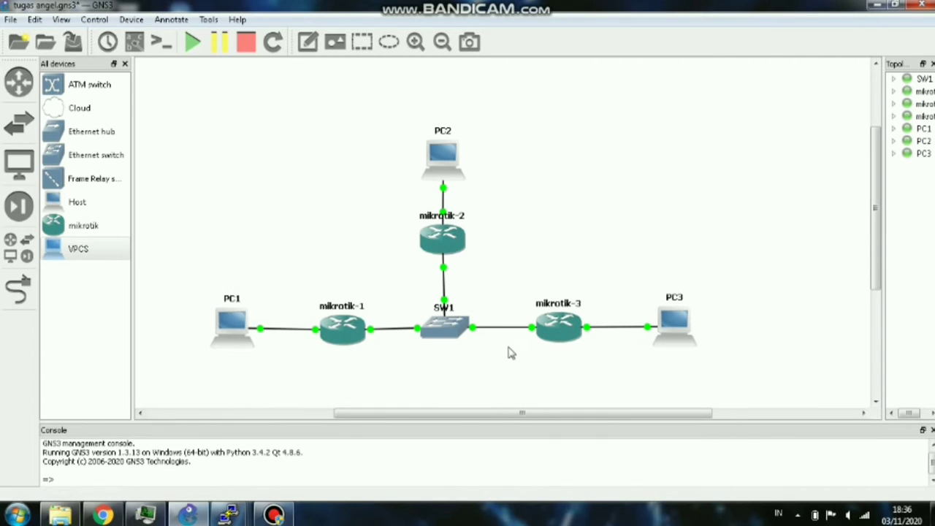
scroll(506, 413, "left", 1)
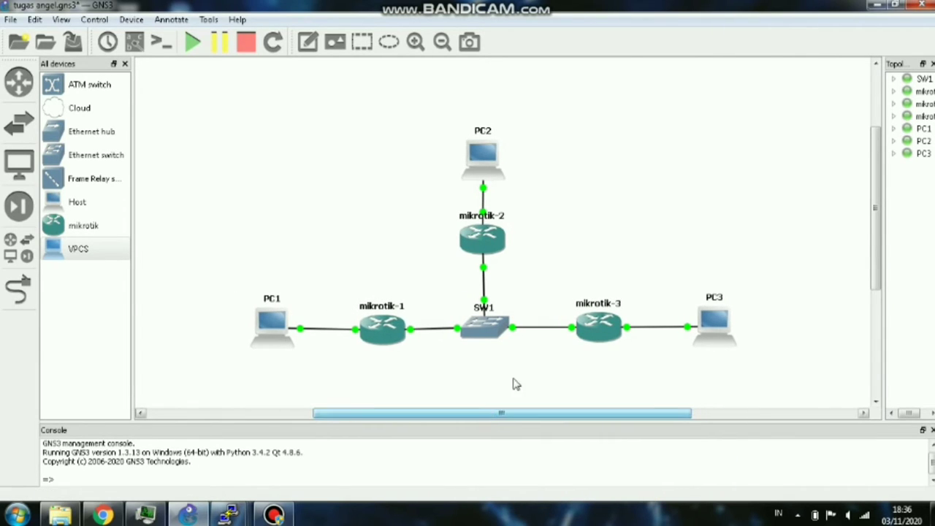
- Add an empty text note to the topology and place it just beneath switch SW1
scroll(606, 299, "down", 1)
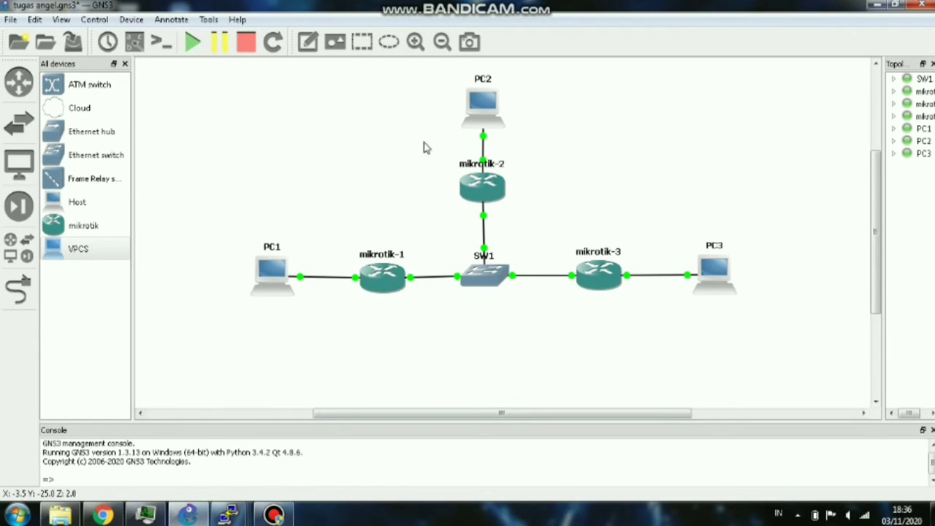
left_click(312, 54)
left_click(319, 88)
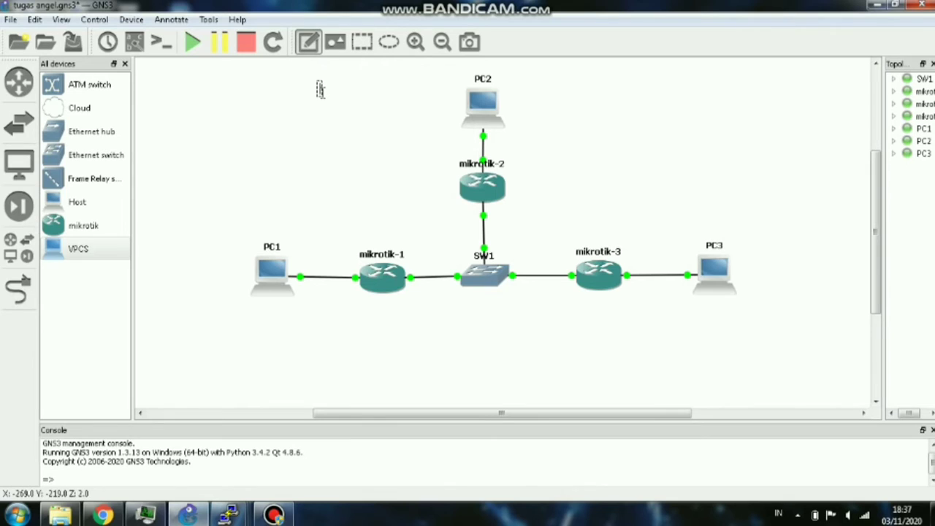
left_click(315, 47)
left_click(315, 46)
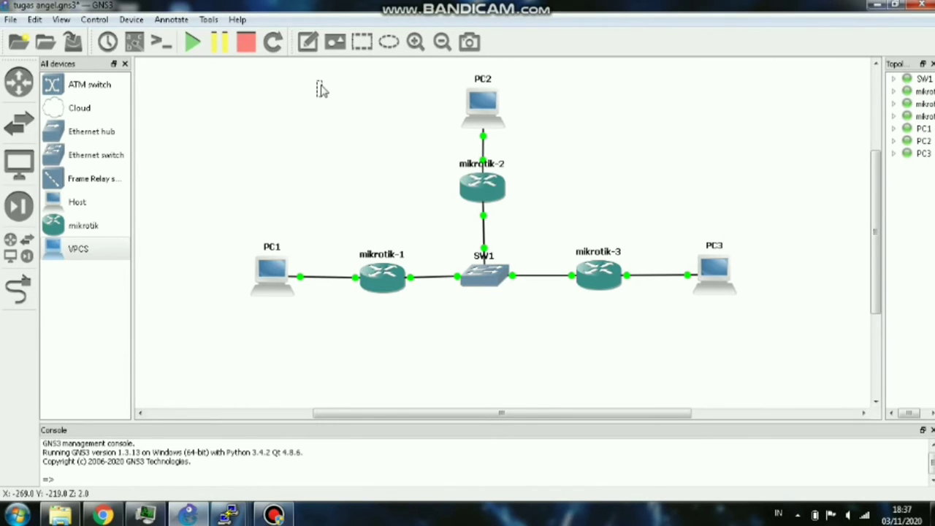
left_click_drag(321, 89, 468, 306)
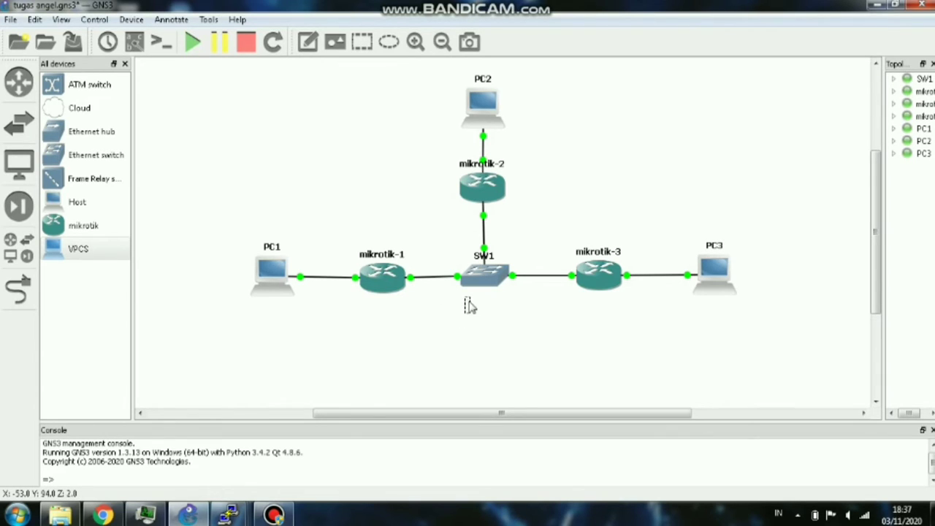
- Enter 10.10.10.0/24 in the note beneath SW1 and centre it under the switch
double_click(469, 305)
type("9.1")
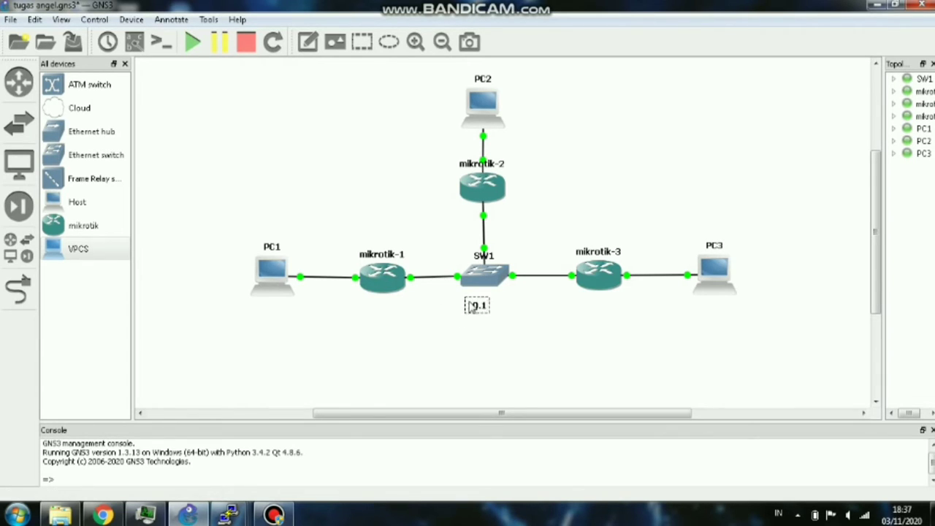
type("9")
key("BackSpace")
type("0.10.0")
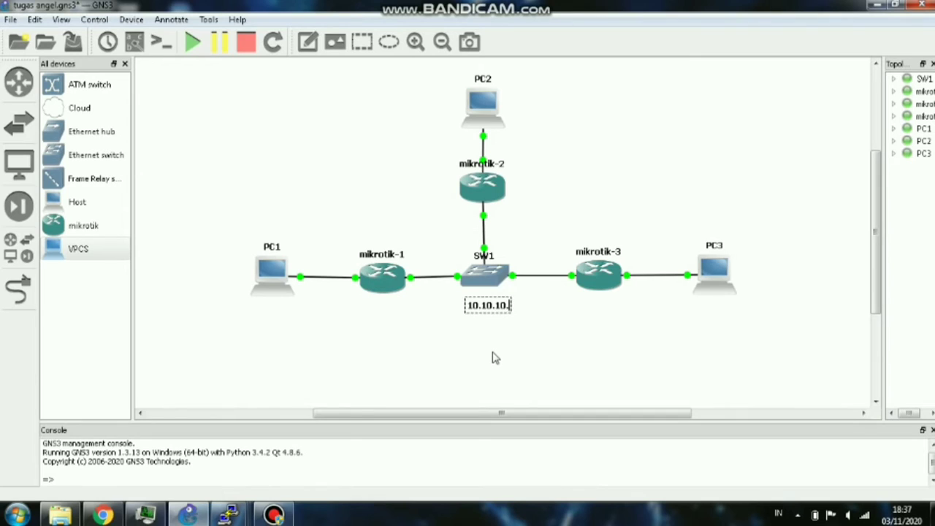
type("/24")
left_click_drag(502, 313, 487, 312)
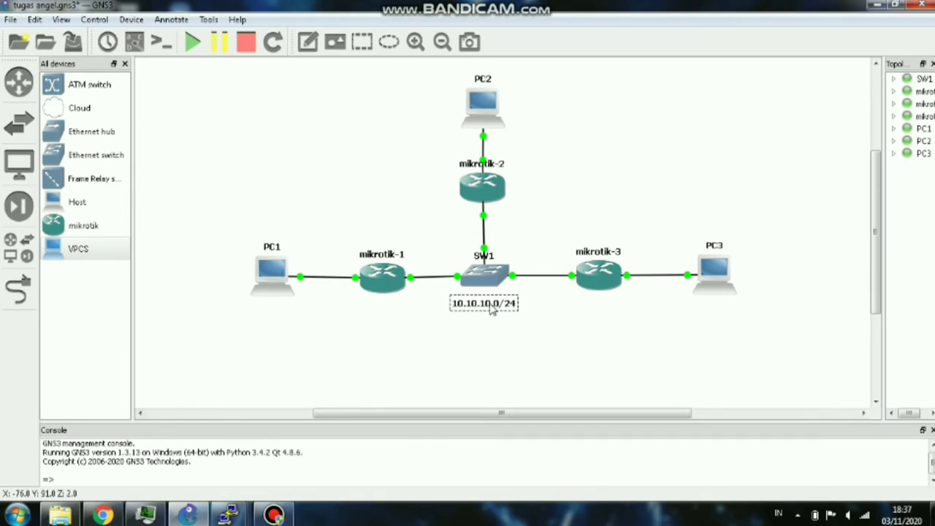
- Duplicate the SW1 network note, centre the copy beneath mikrotik-1 and change its text to 10.10.10.1/24
right_click(491, 310)
left_click(500, 316)
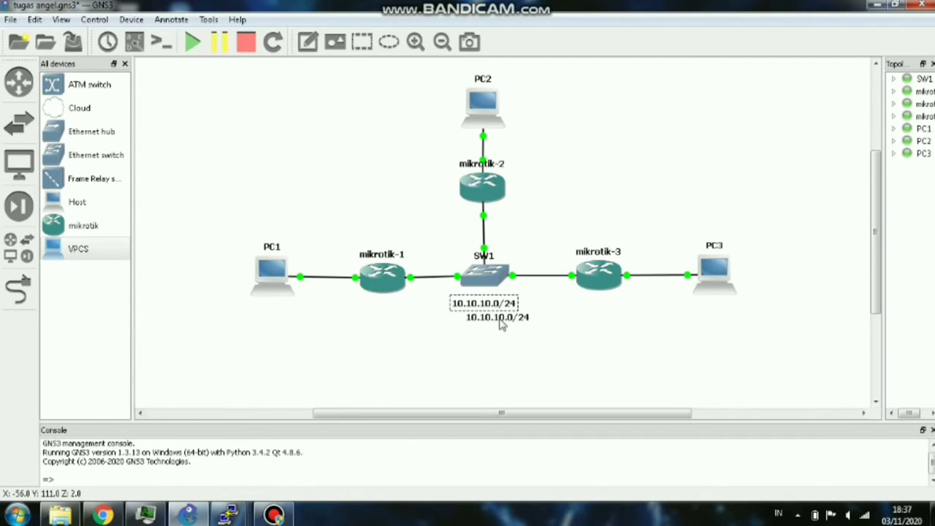
left_click_drag(501, 325, 397, 315)
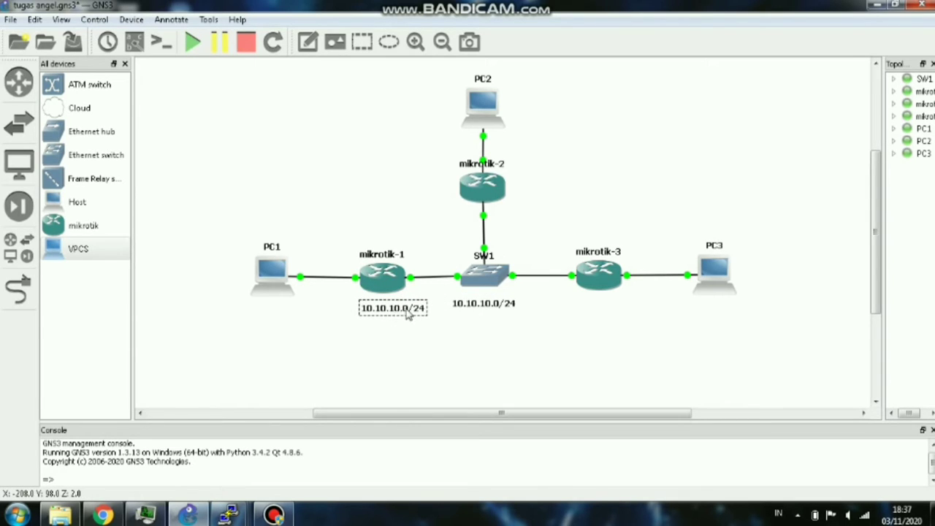
double_click(409, 311)
key("BackSpace")
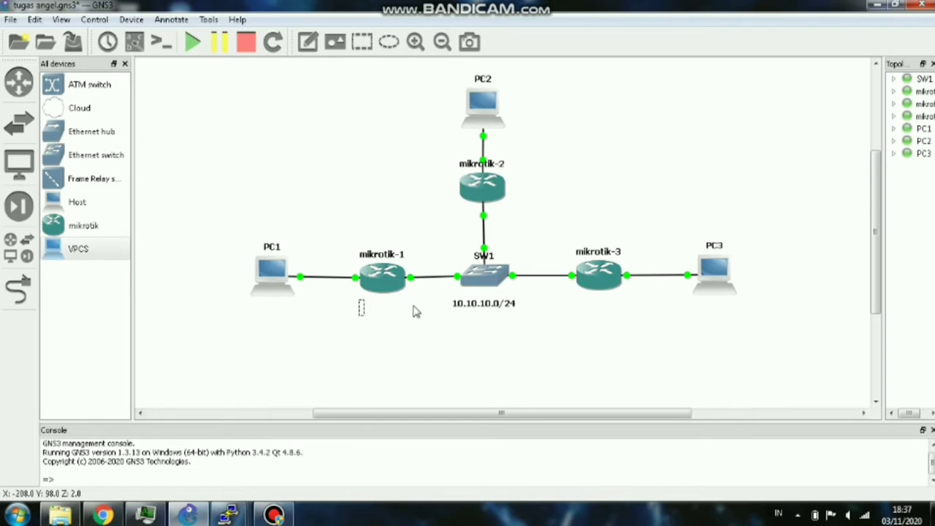
type("10.10")
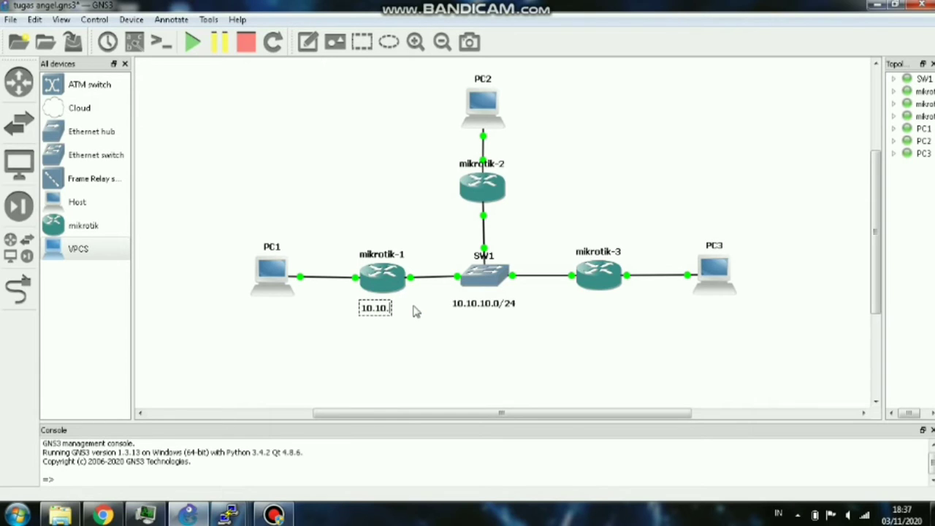
type(".10.1/24")
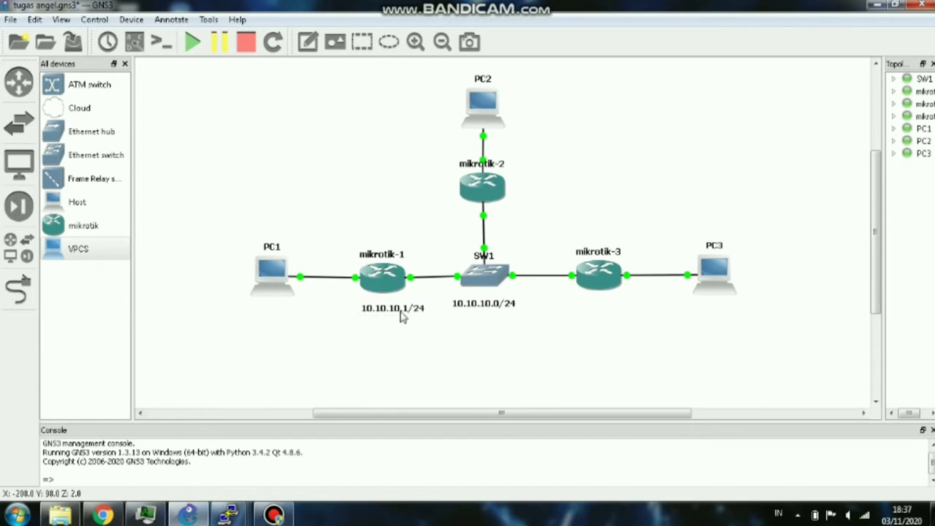
left_click_drag(400, 312, 389, 308)
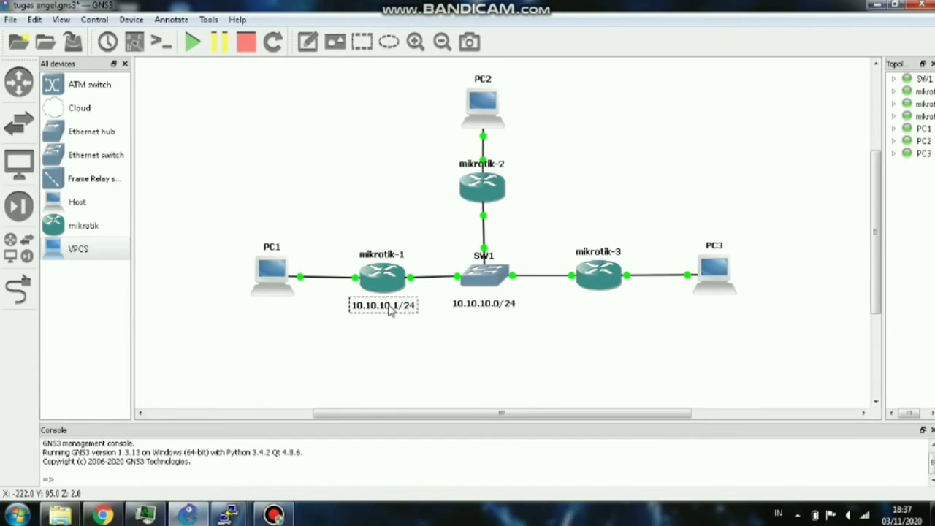
left_click(375, 348)
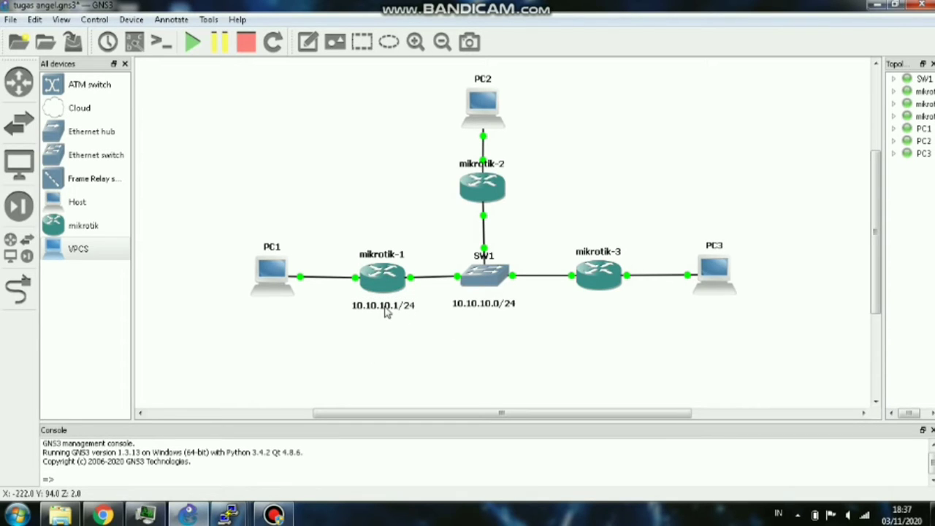
- Duplicate the mikrotik-1 address note, place the copy to the left of mikrotik-2 and change its text to 10.10.10.2/24
right_click(386, 311)
left_click(402, 319)
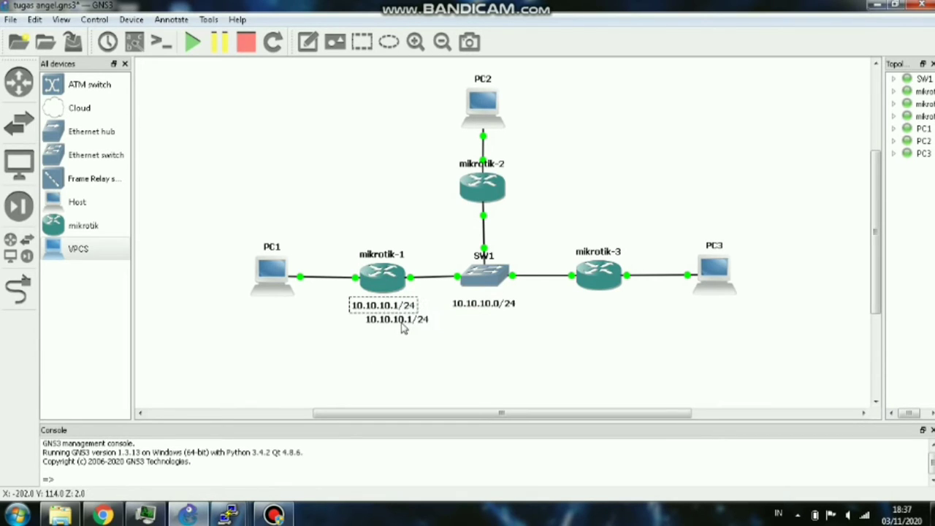
left_click_drag(402, 325, 427, 194)
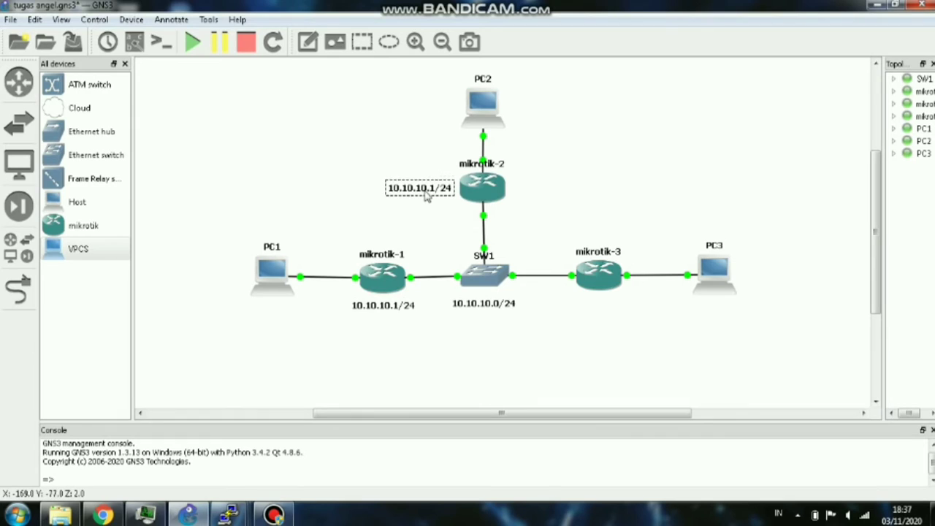
double_click(427, 191)
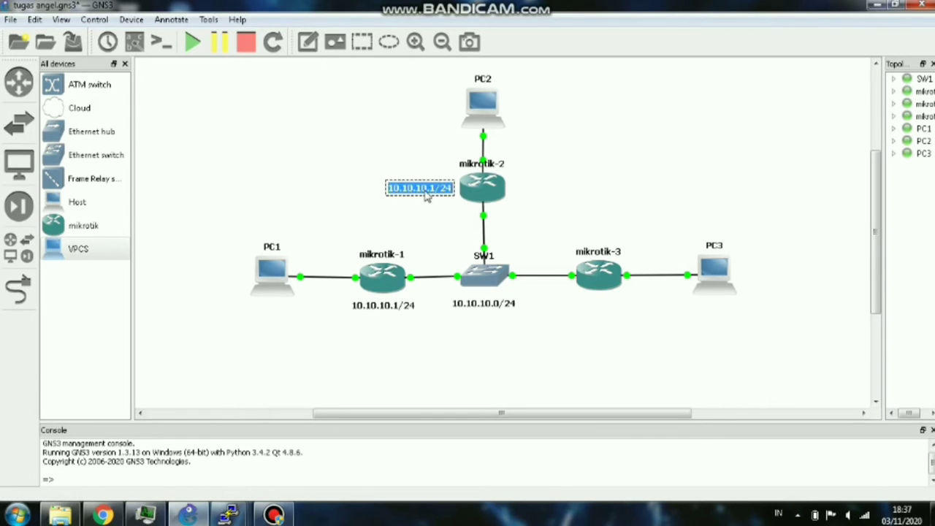
key("BackSpace")
type("10")
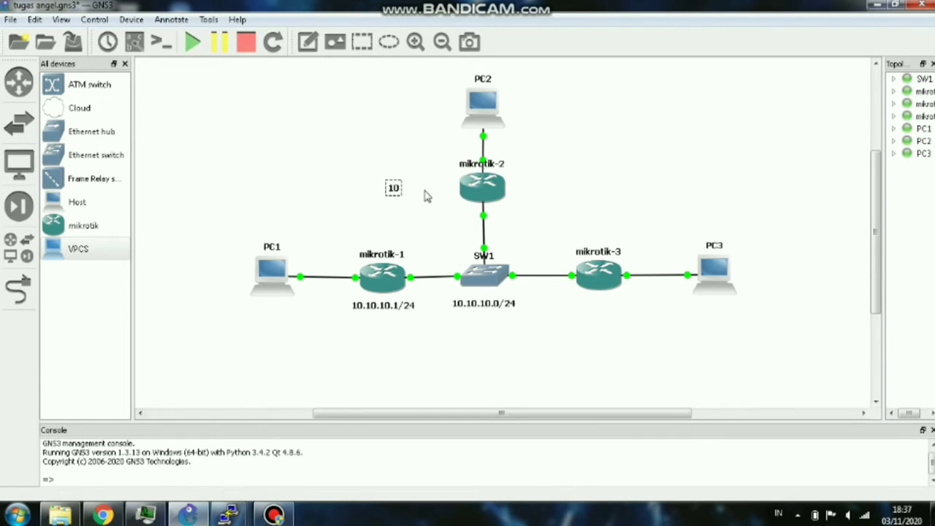
type(".10.10.2")
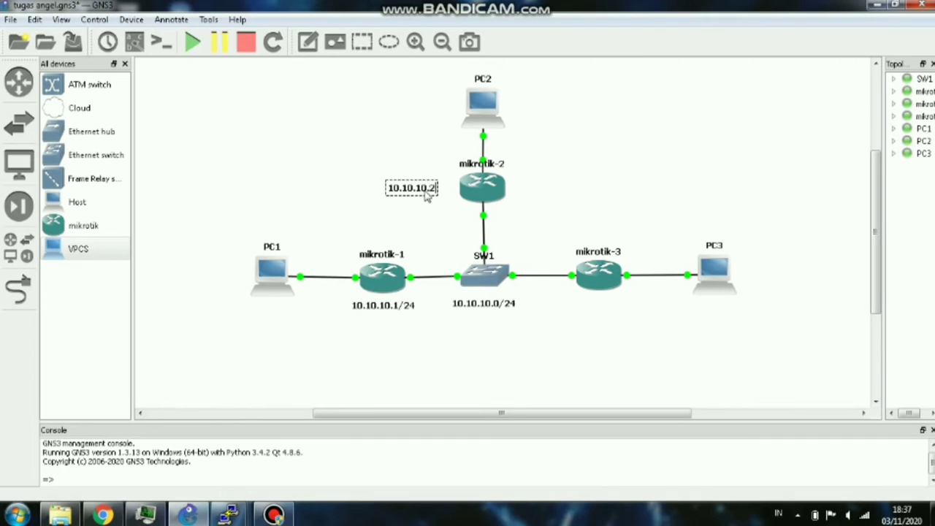
type("/24")
- Duplicate the mikrotik-2 address note, centre the copy beneath mikrotik-3 and change its text to 10.10.10.3/24
right_click(427, 196)
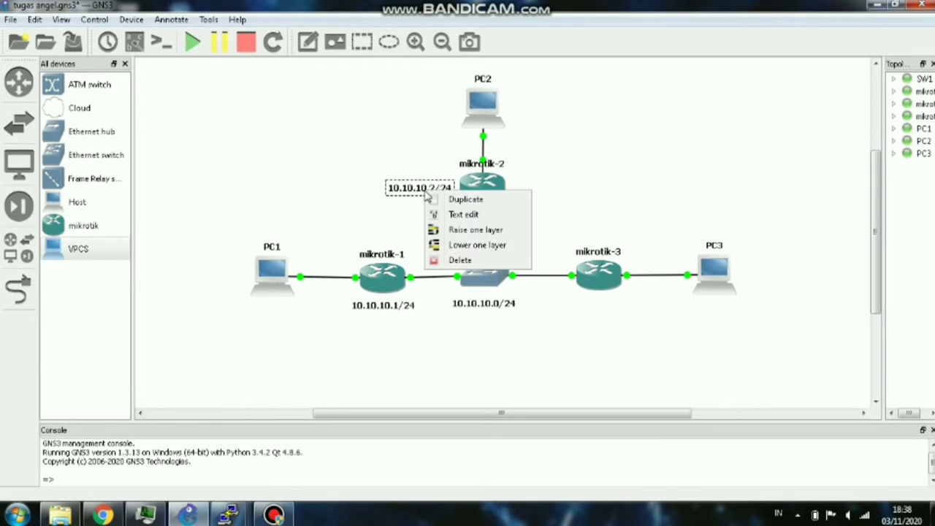
left_click(436, 200)
left_click_drag(439, 208, 601, 309)
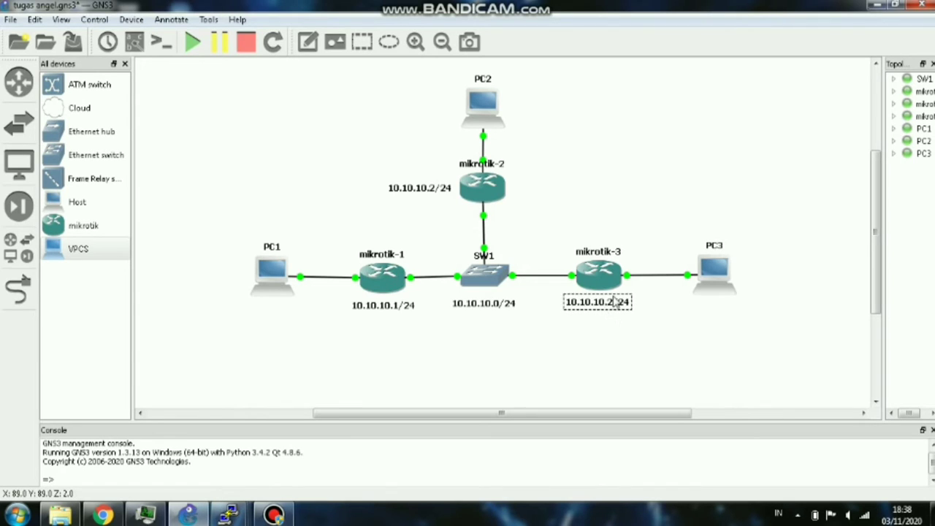
double_click(615, 302)
type("10.10")
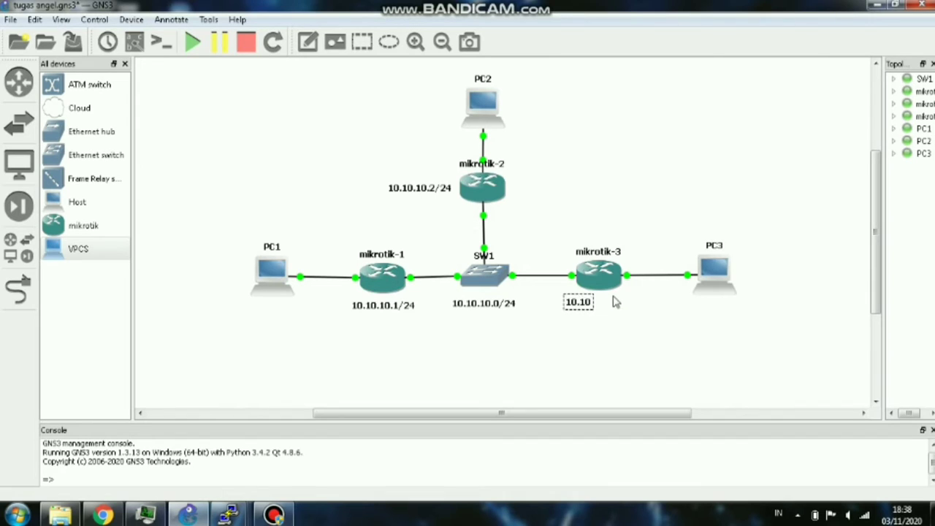
type(".10.3/24")
left_click(624, 362)
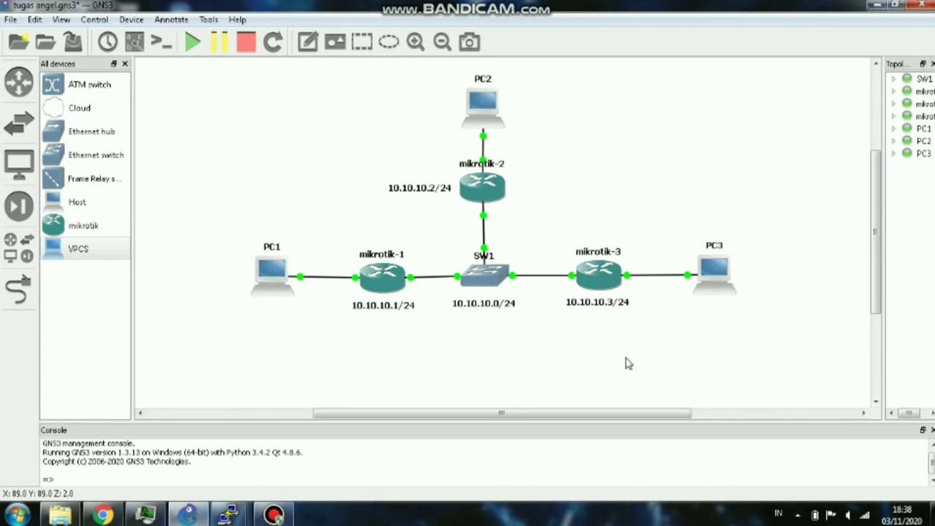
- Add a text note reading 192.168.10.2/24 and centre it beneath PC1
mouse_move(515, 414)
left_mouse_down()
mouse_move(529, 422)
mouse_move(510, 417)
left_mouse_up()
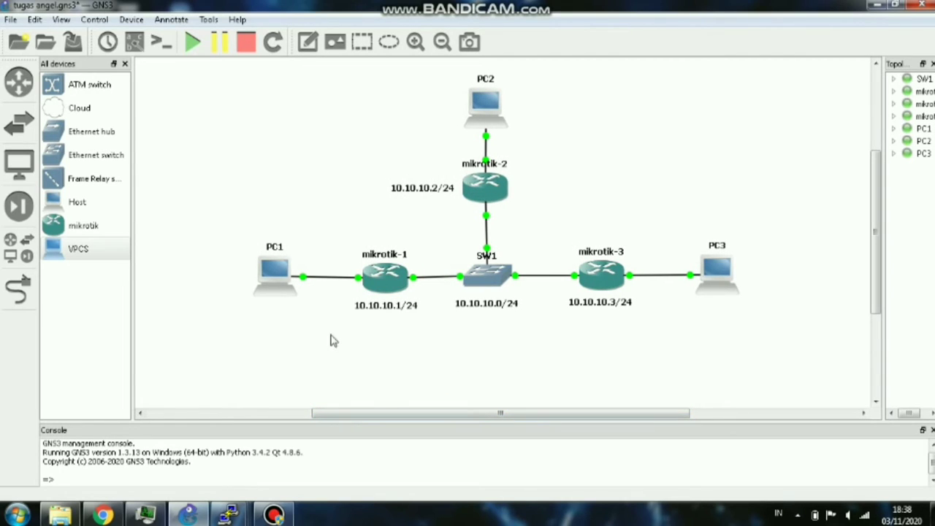
left_click(307, 44)
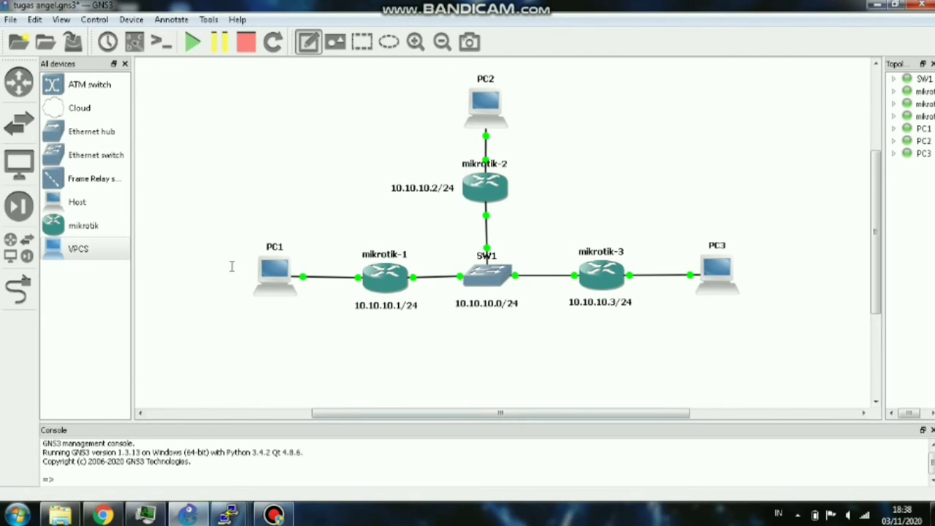
left_click(255, 312)
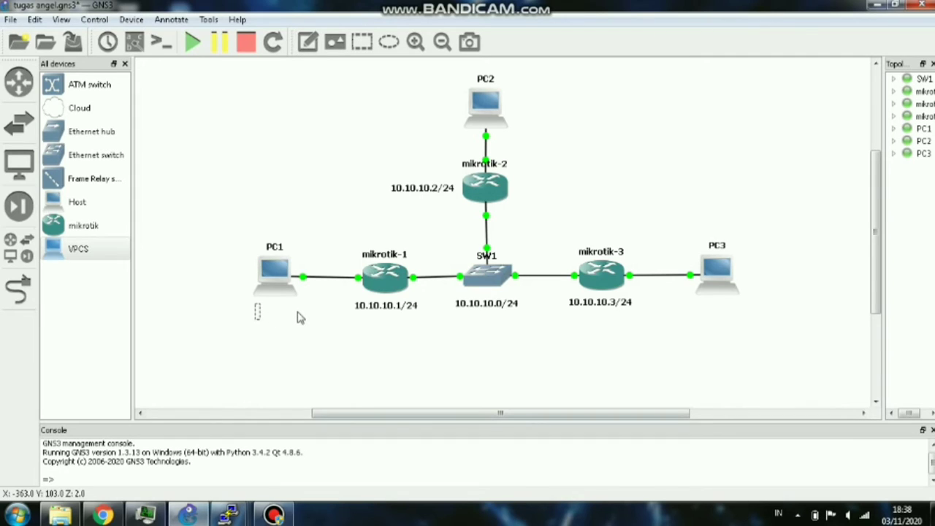
type("9")
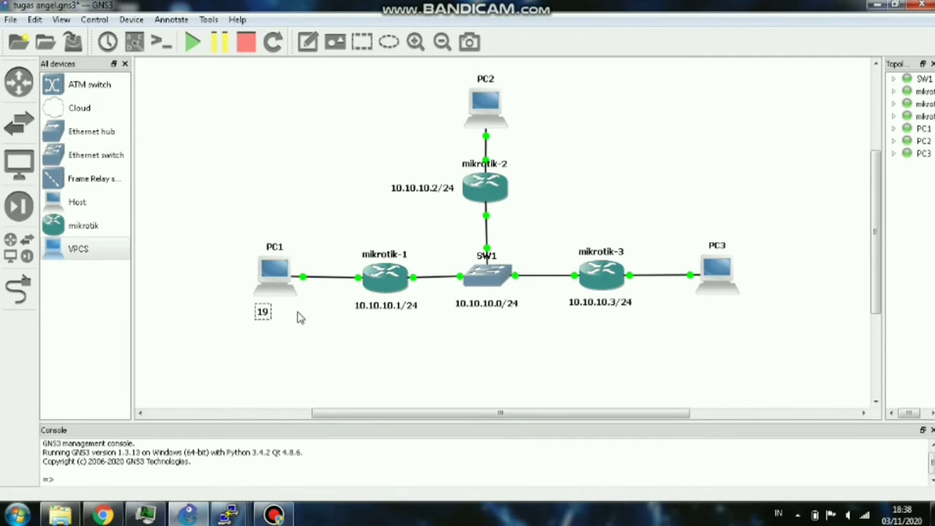
type("2.168.10.2/24")
left_click(305, 340)
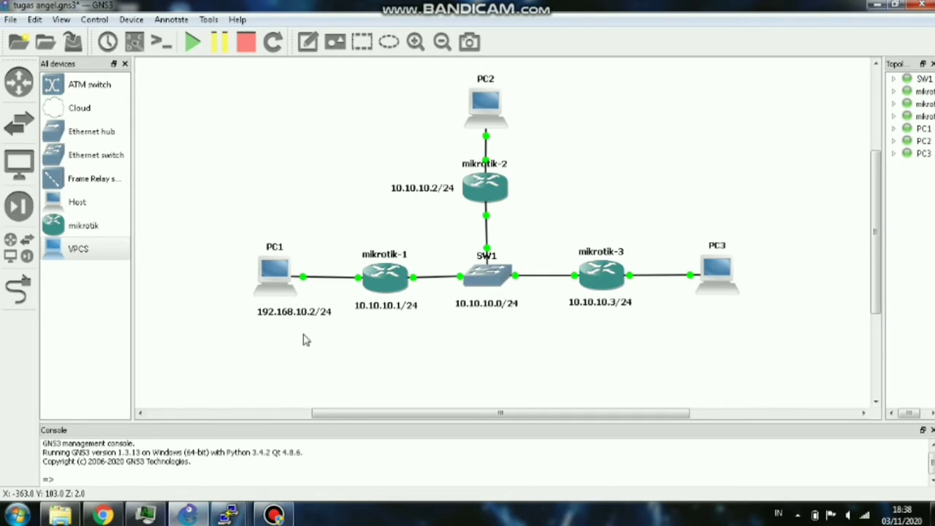
left_click_drag(305, 314, 289, 314)
left_click(277, 351)
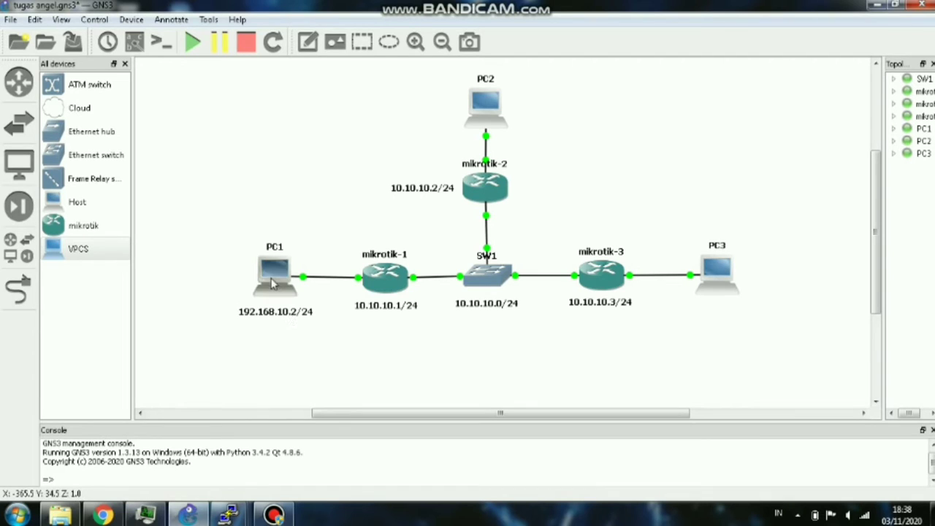
- Duplicate the PC1 address note, place the copy to the right of PC2 and change its text to 192.168.20.2/24
right_click(269, 315)
left_click(280, 323)
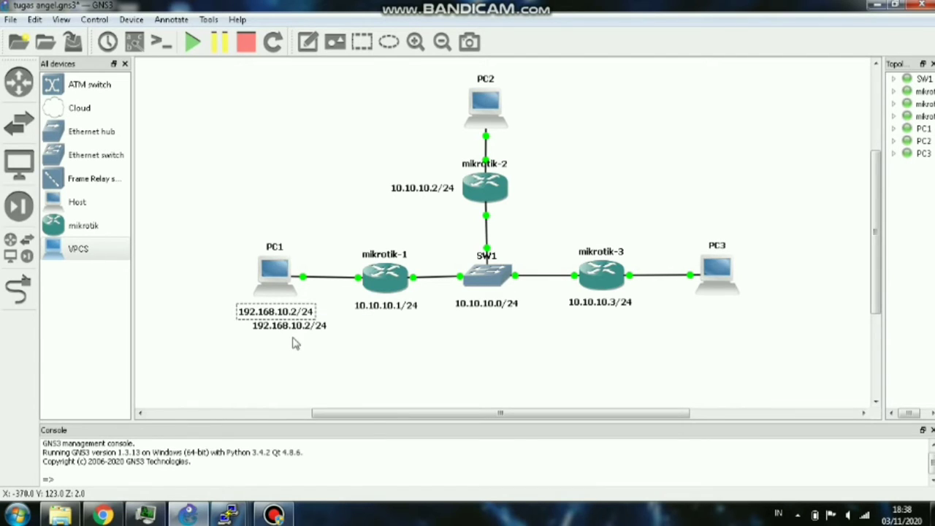
left_click_drag(299, 326, 558, 111)
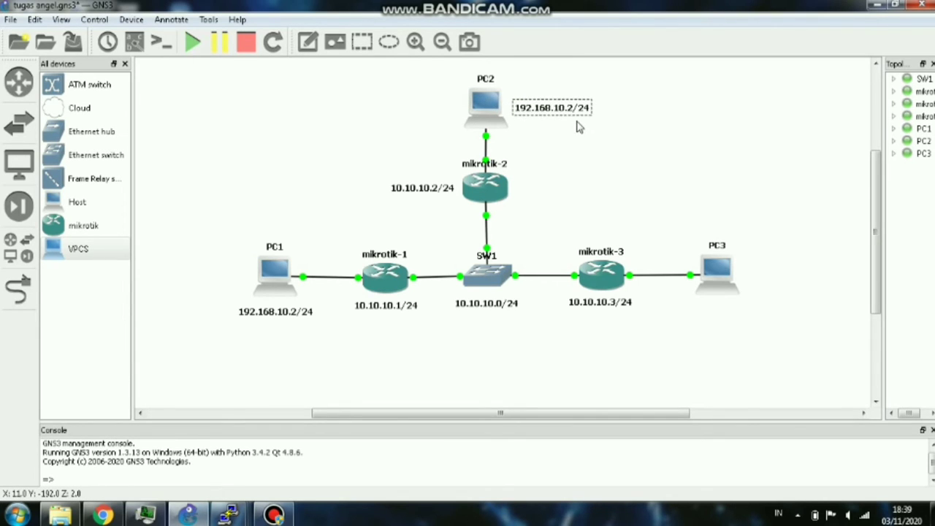
double_click(573, 115)
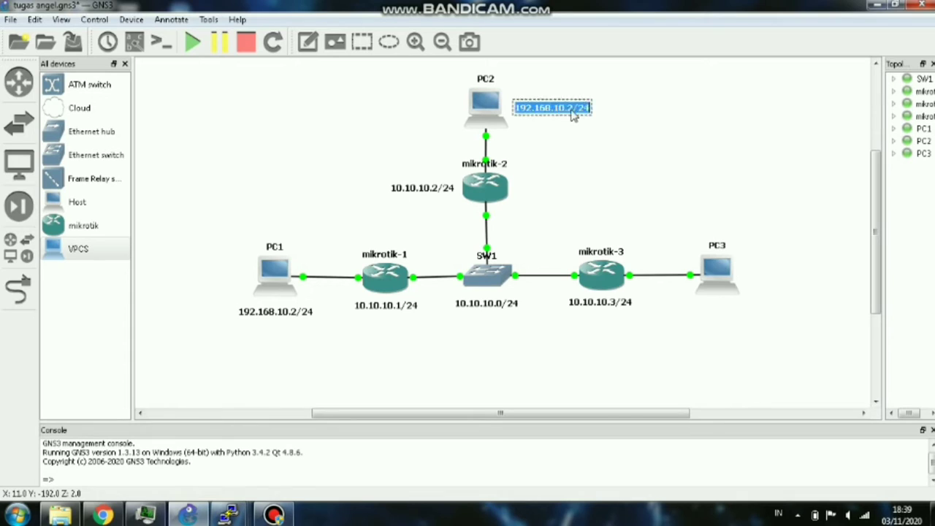
left_click(564, 111)
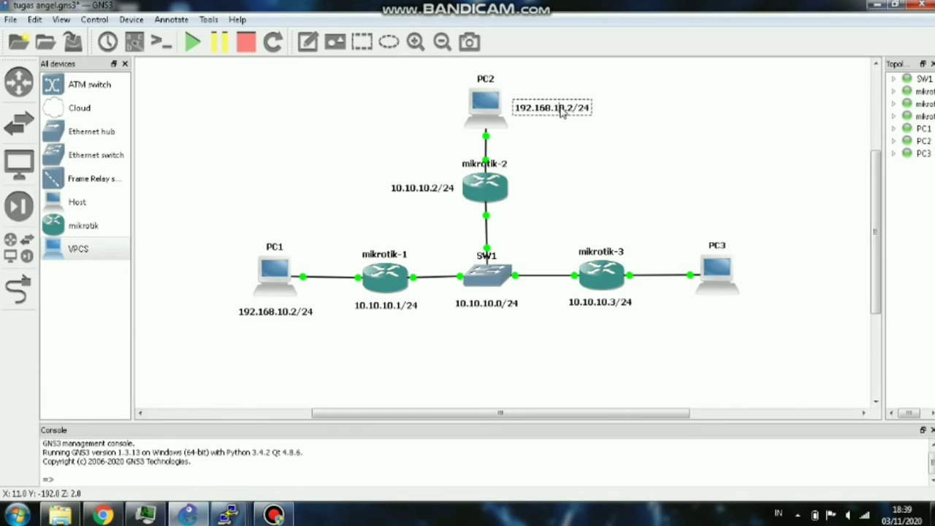
key("BackSpace")
type("2")
- Duplicate the PC2 address note, centre the copy beneath PC3 and change its text to 192.168.30.2/24
right_click(568, 117)
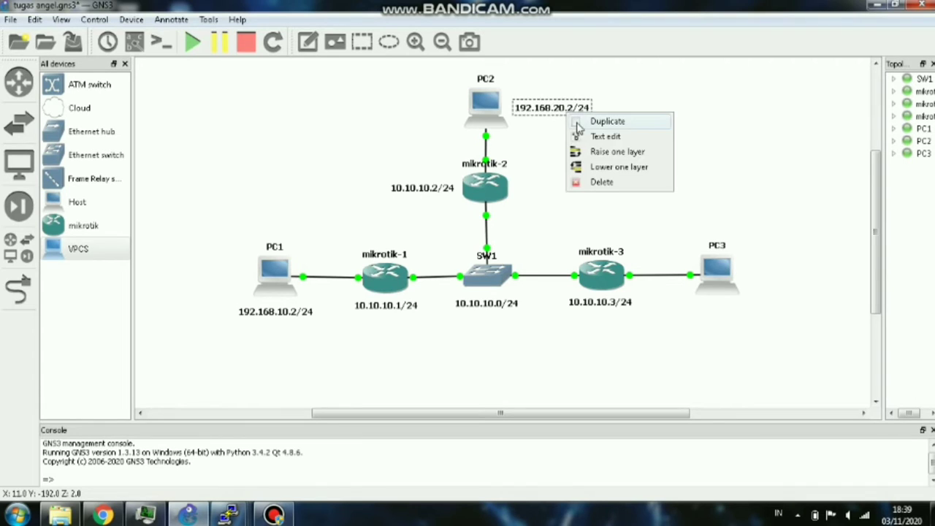
left_click(593, 121)
left_click_drag(577, 132, 726, 311)
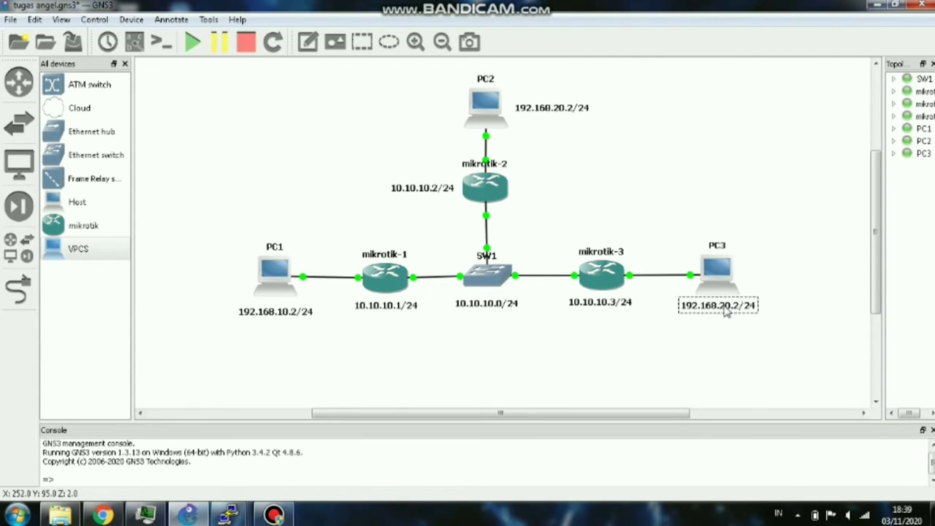
double_click(727, 310)
left_click(726, 311)
key("BackSpace")
type("3")
left_click(728, 333)
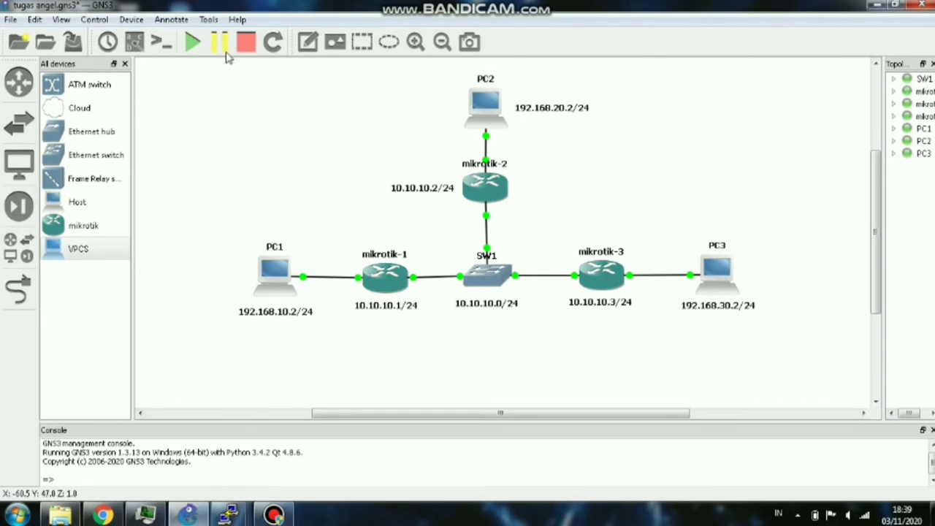
- Add a text note reading 192.168.10.0/24 above the link between PC1 and mikrotik-1
left_click(307, 41)
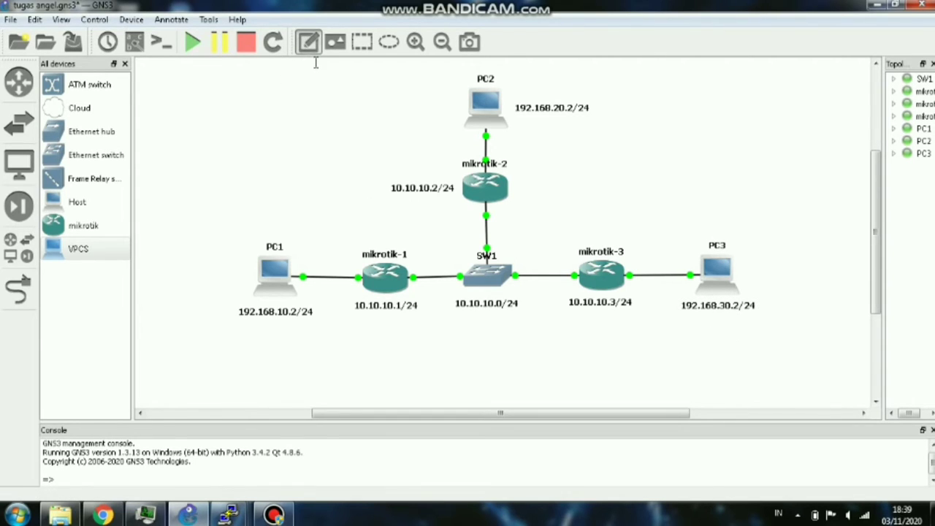
left_click(300, 251)
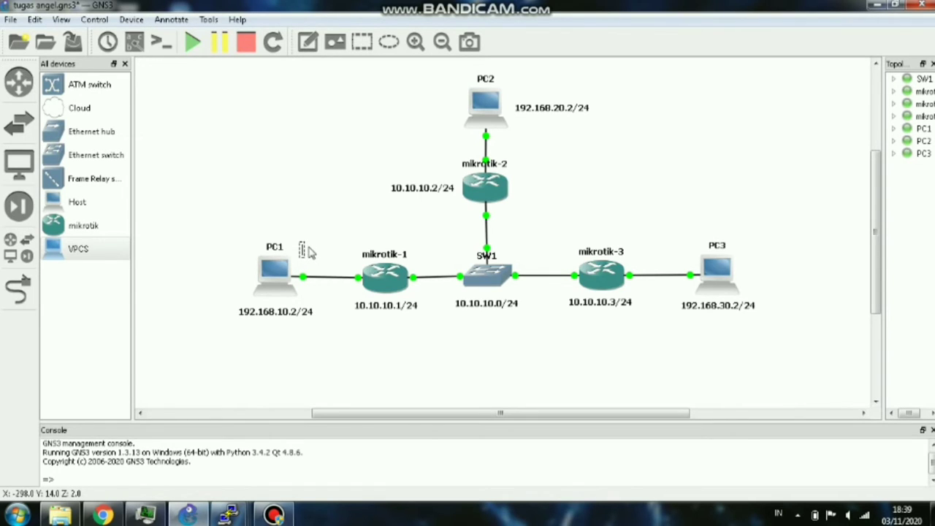
type("192.")
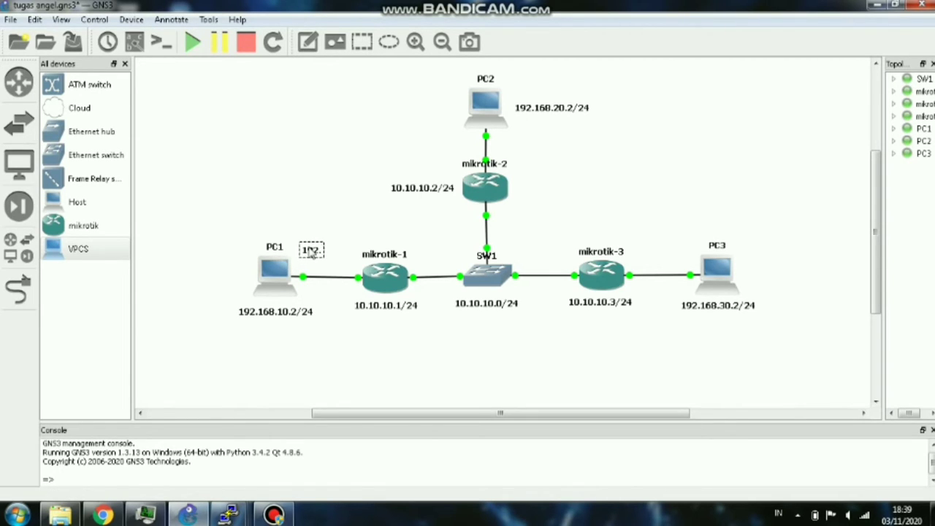
type("168.10.0/24")
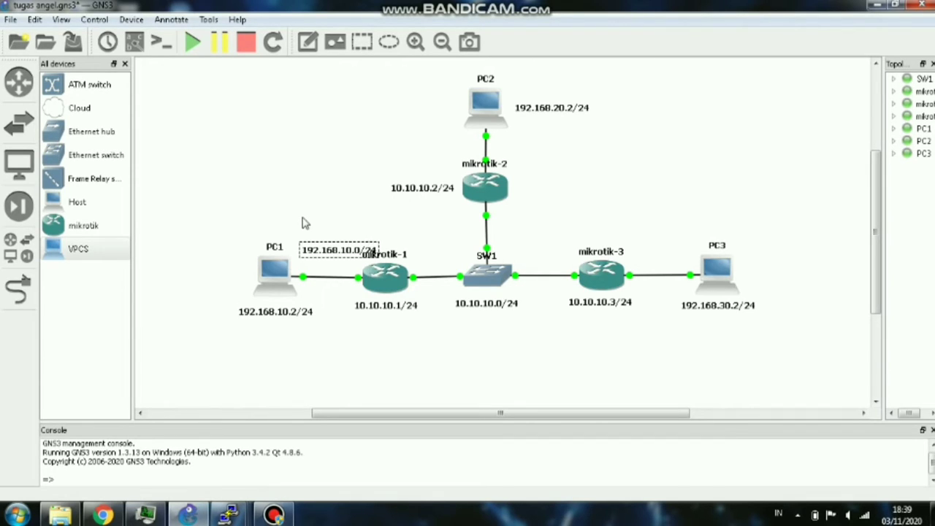
left_click(313, 338)
- Move PC1 and its address note farther from mikrotik-1 and centre the 192.168.10.0/24 note above their link
left_click_drag(285, 286, 227, 288)
left_click_drag(260, 320, 201, 330)
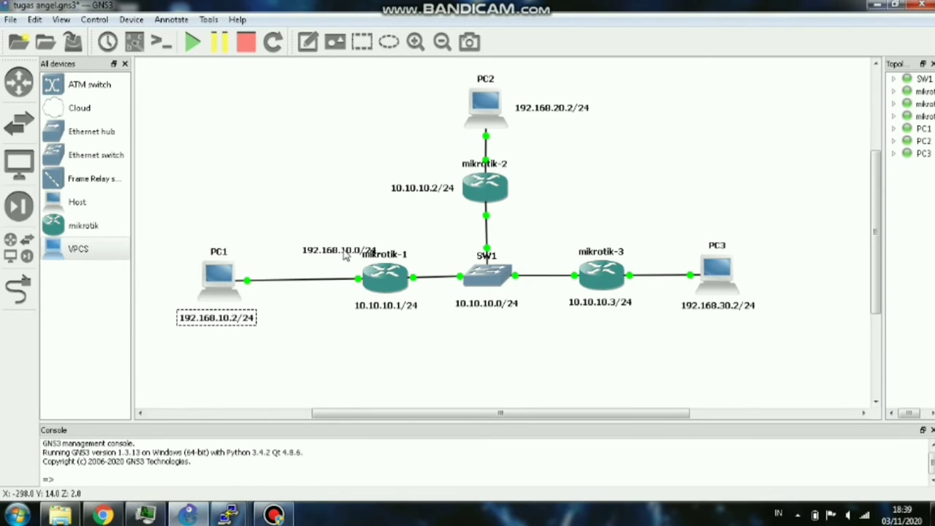
left_click_drag(346, 251, 309, 268)
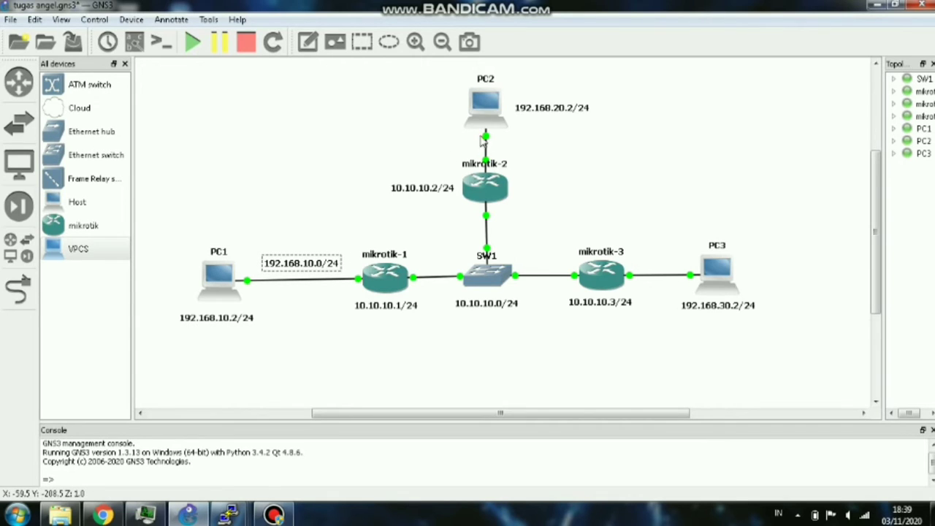
- Duplicate the 192.168.10.0/24 note, place the copy beside the PC2 to mikrotik-2 link and change its text to 192.168.20.0/24
right_click(319, 256)
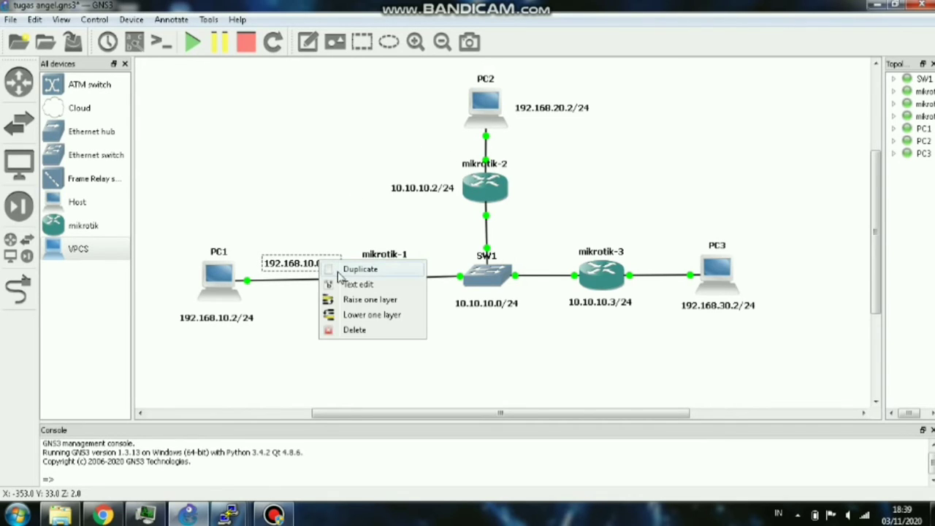
left_click(335, 267)
left_click_drag(316, 279, 555, 153)
double_click(561, 155)
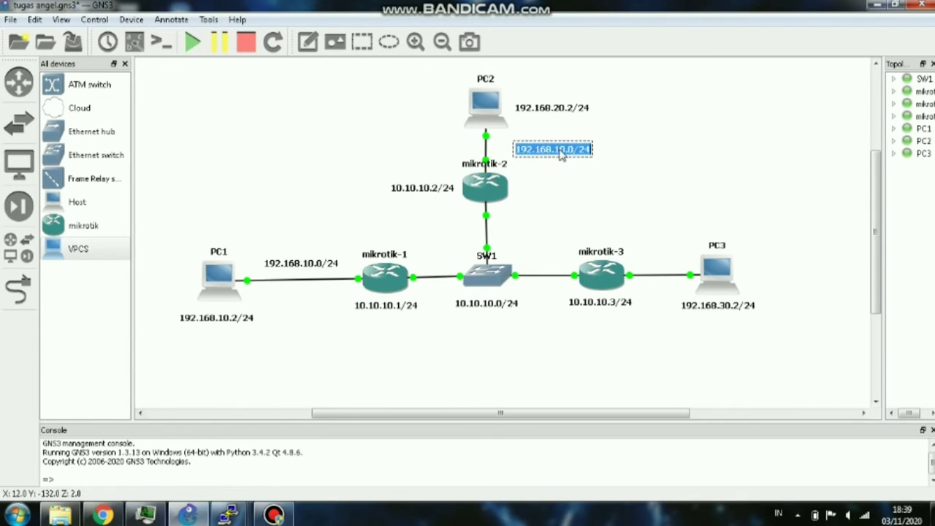
left_click(561, 155)
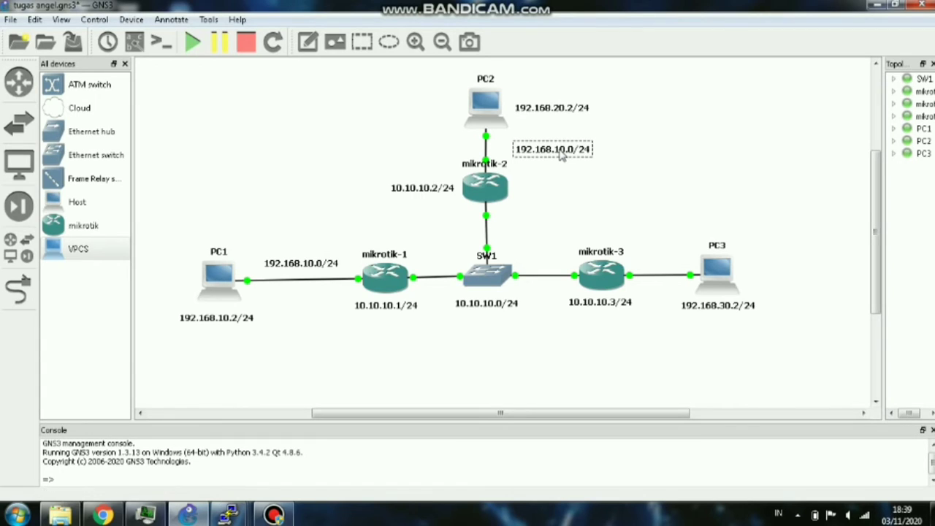
key("BackSpace")
type("2")
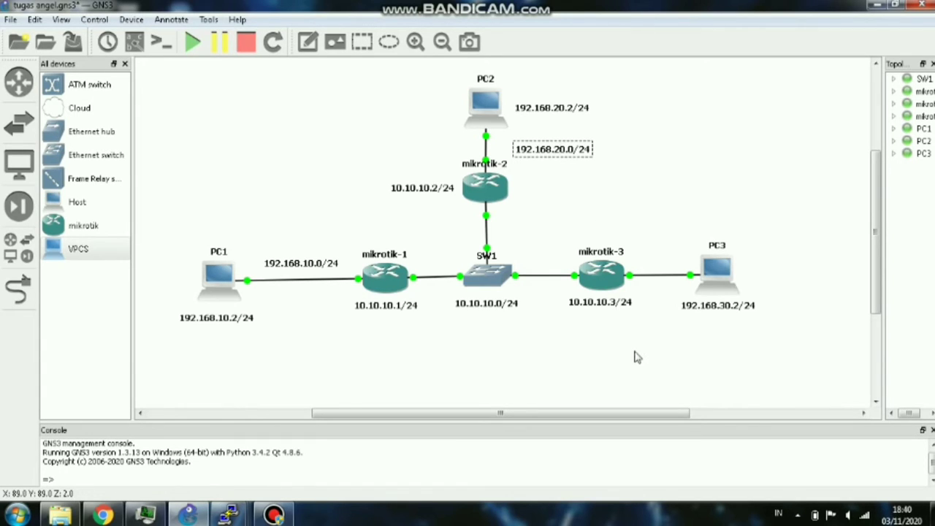
- Duplicate the 192.168.20.0/24 note above the mikrotik-3 to PC3 link, moving PC3 and its address note outward to make room
right_click(560, 154)
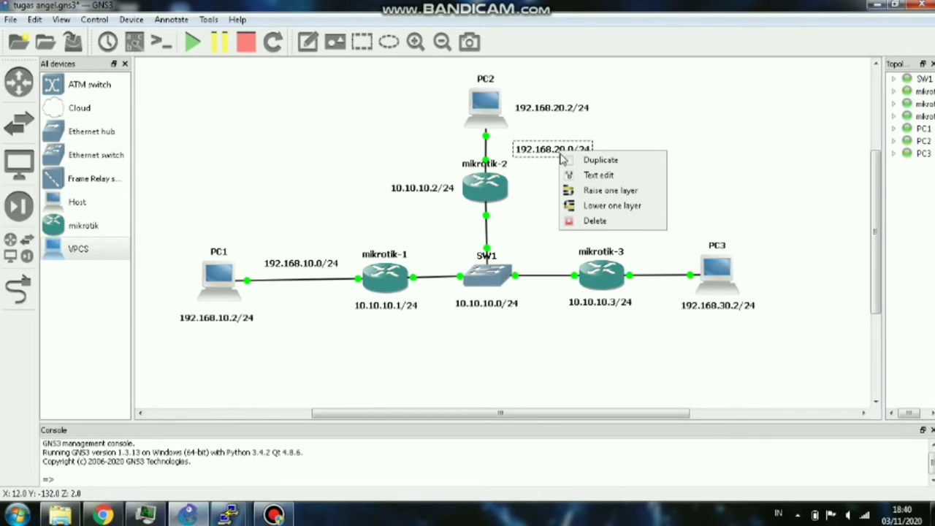
left_click(565, 159)
left_click_drag(572, 173, 670, 262)
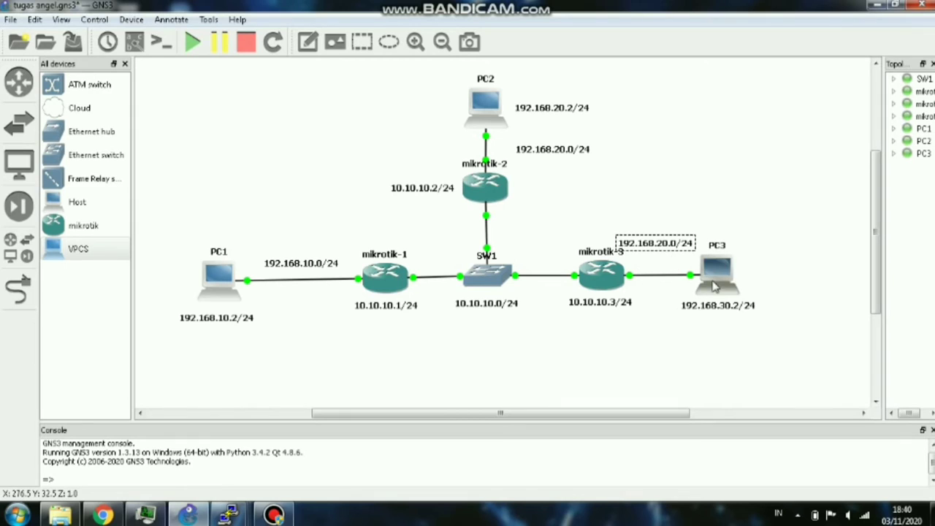
left_click_drag(714, 286, 770, 309)
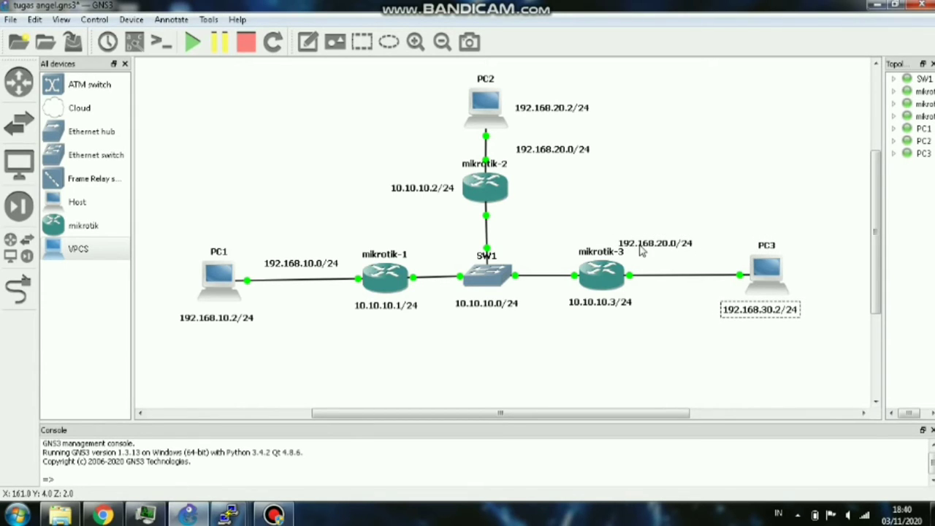
left_click_drag(640, 251, 672, 263)
- Change the text of the note above the mikrotik-3 to PC3 link to 192.168.30.0/24
double_click(672, 264)
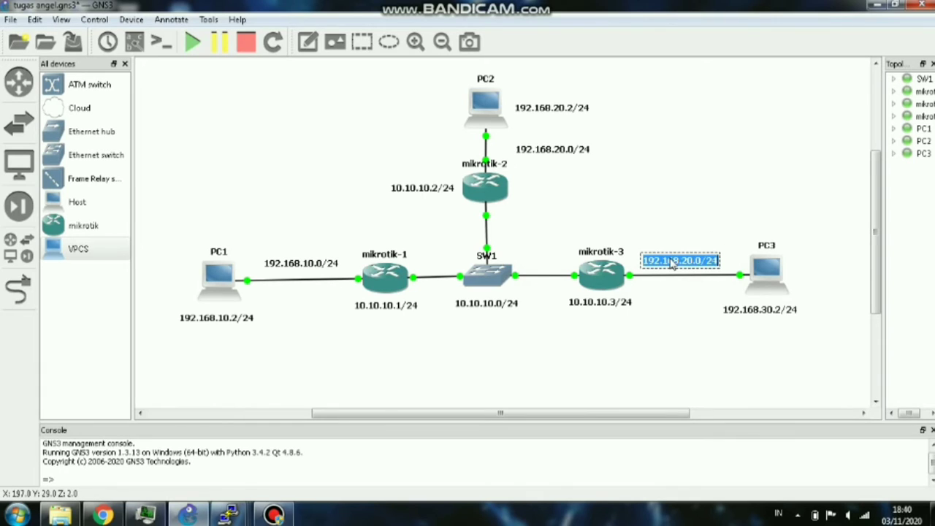
type("192")
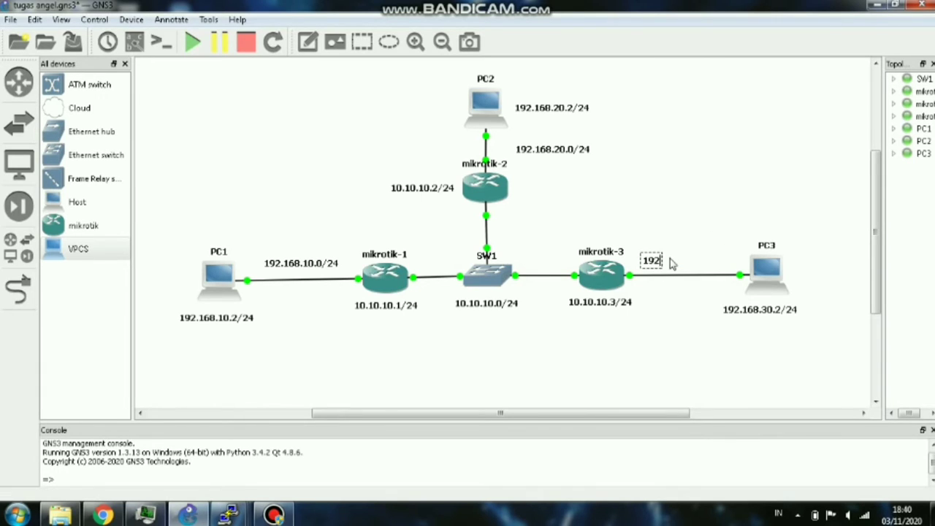
type(".168.30.0/")
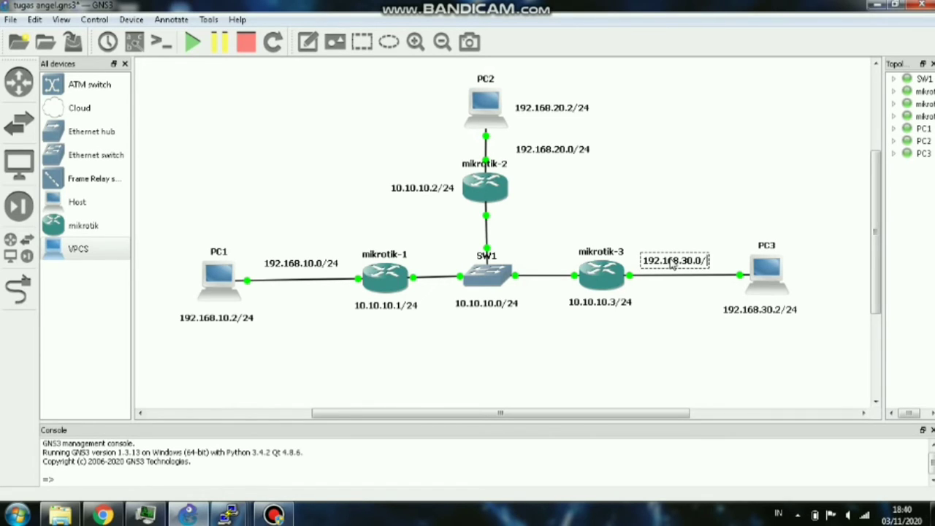
type("24")
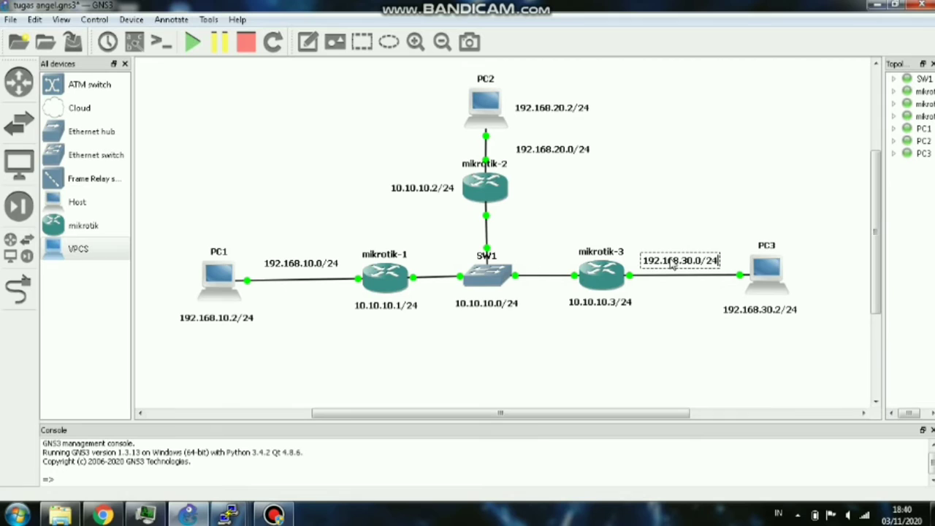
left_click(686, 346)
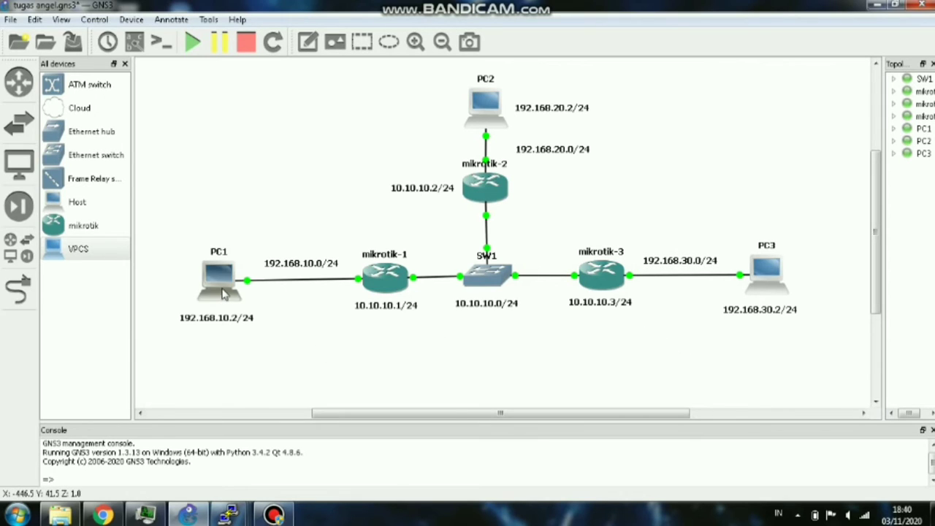
- Move PC1 and PC3, each with its address note, slightly inward towards mikrotik-1 and mikrotik-3
left_click_drag(222, 289, 239, 284)
left_click_drag(228, 322, 249, 315)
left_click_drag(773, 281, 763, 280)
left_click_drag(768, 316, 764, 314)
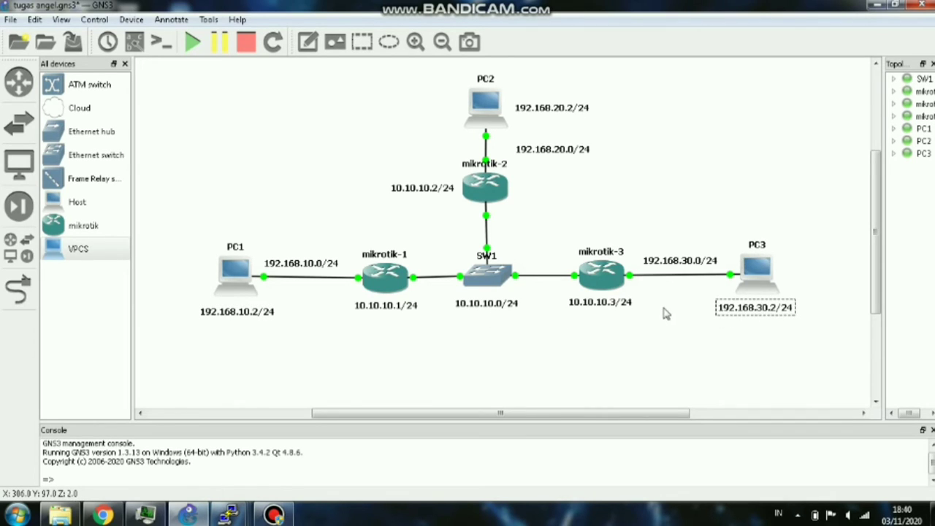
scroll(529, 368, "right", 2)
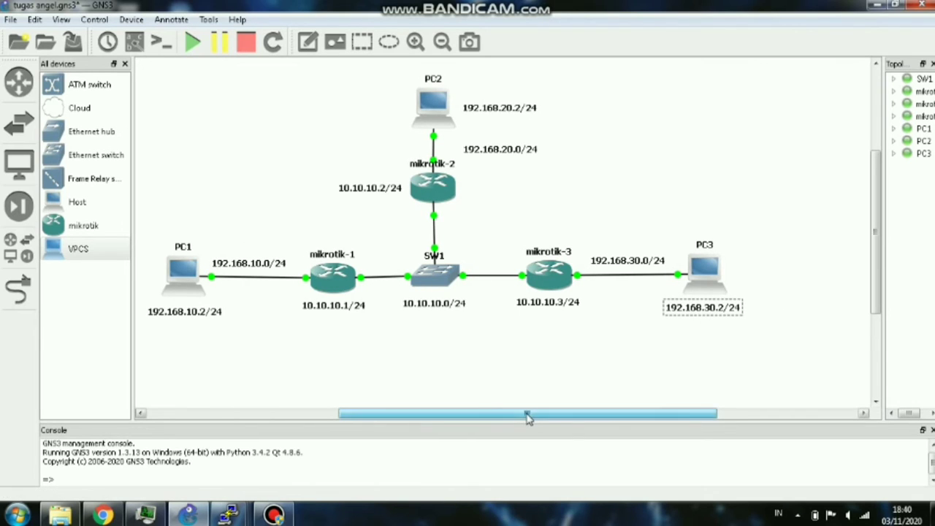
left_click_drag(526, 413, 510, 415)
scroll(501, 391, "up", 2)
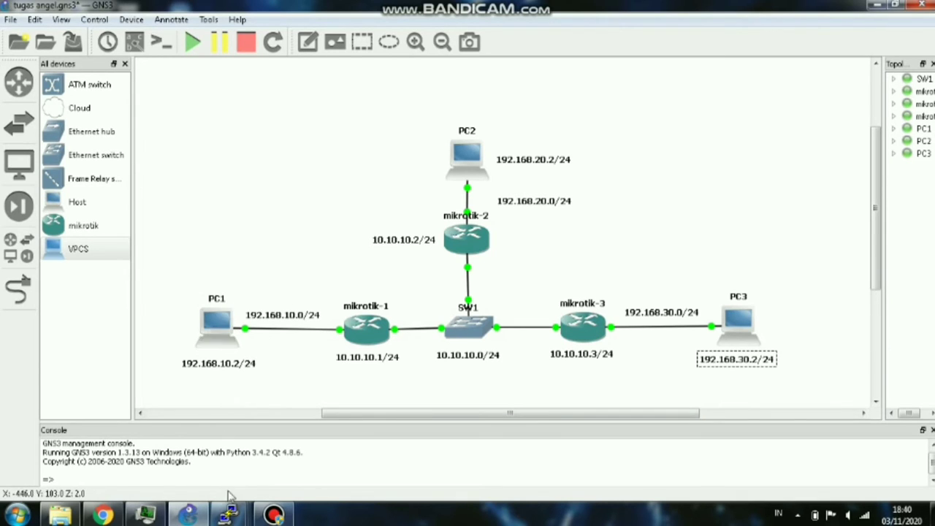
- Bring up the PC1 console in PuTTY and highlight its ip command, the duplicate address check and the address and gateway line
left_click(231, 516)
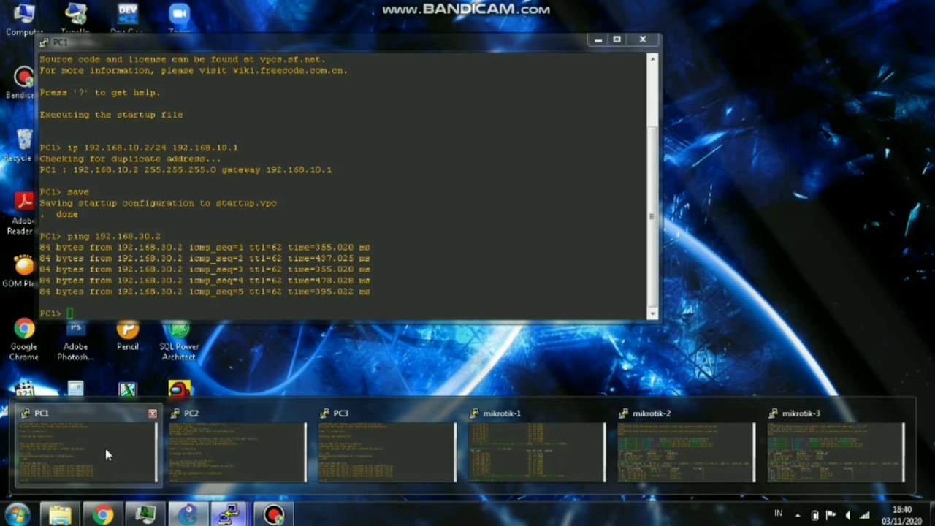
left_click(106, 448)
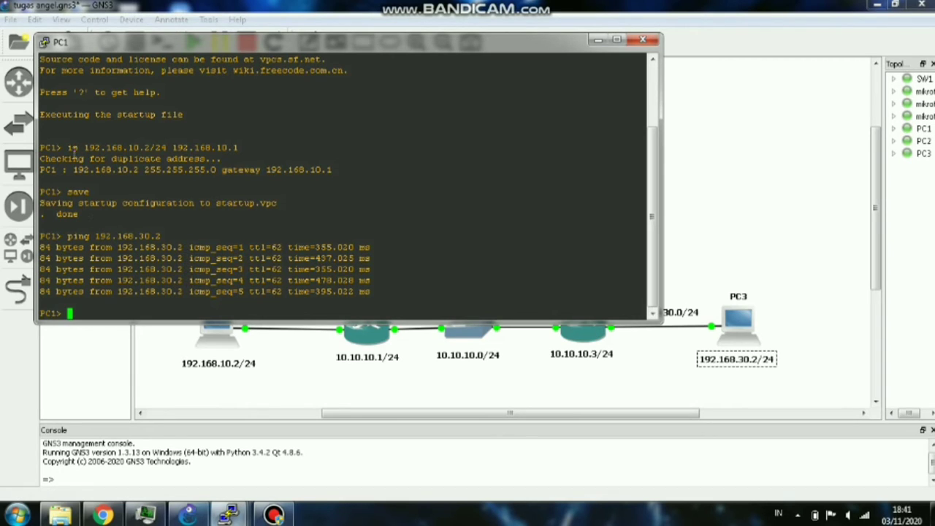
left_click_drag(66, 145, 269, 154)
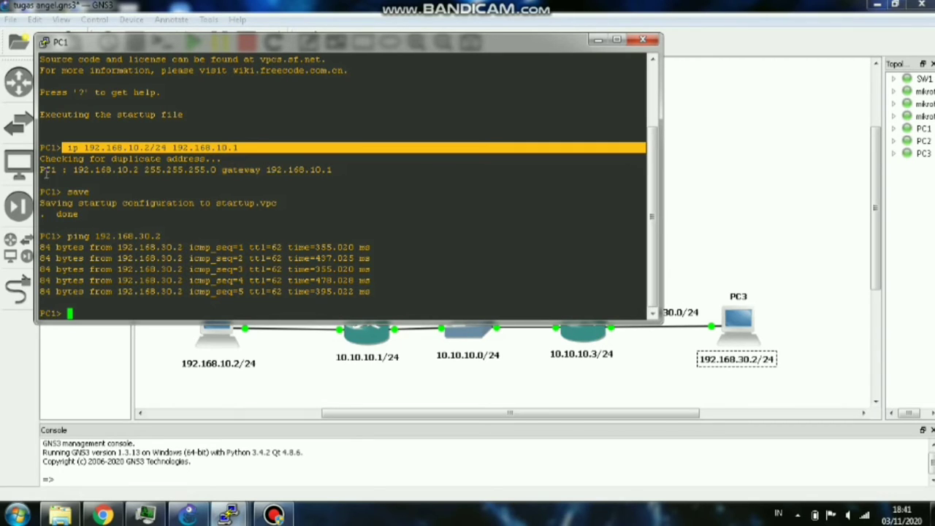
left_click_drag(40, 159, 229, 159)
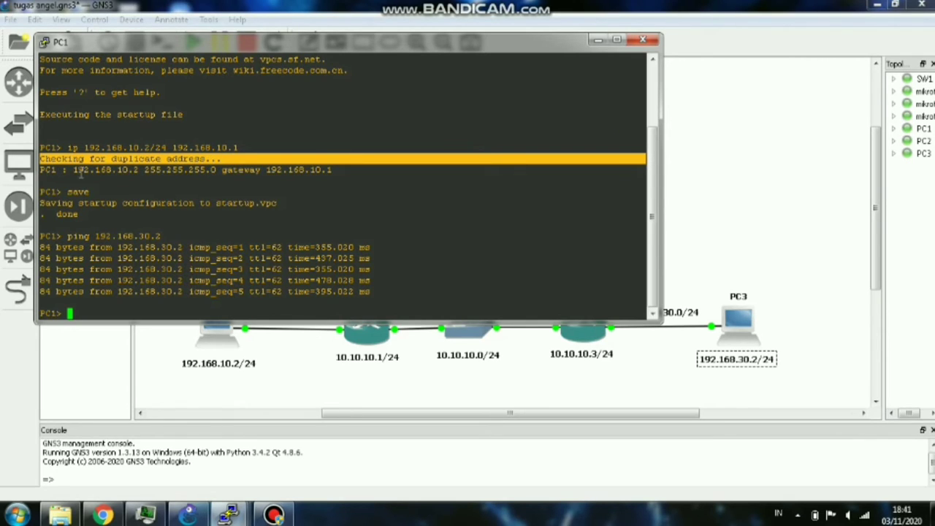
left_click_drag(74, 171, 377, 165)
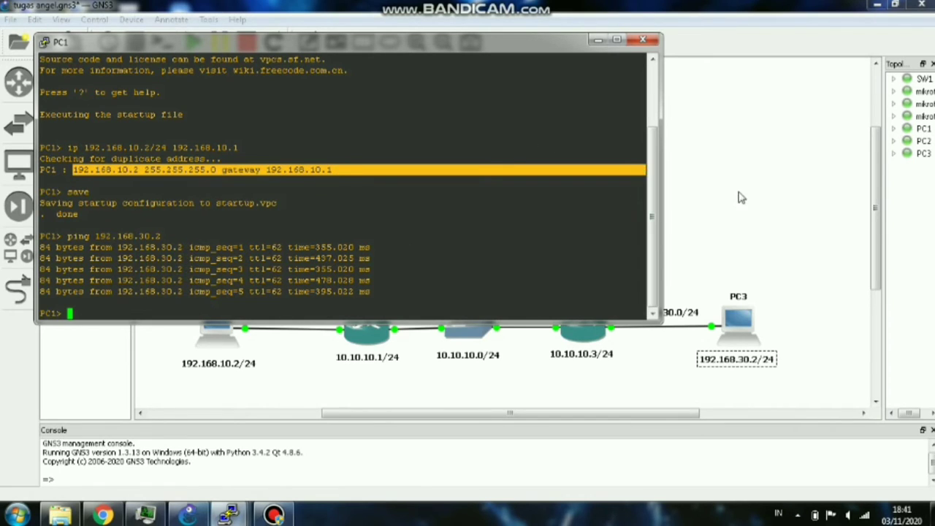
left_click(694, 160)
- Review the PC2 console, highlighting its ip command, the duplicate address check and the address and gateway line
mouse_move(211, 502)
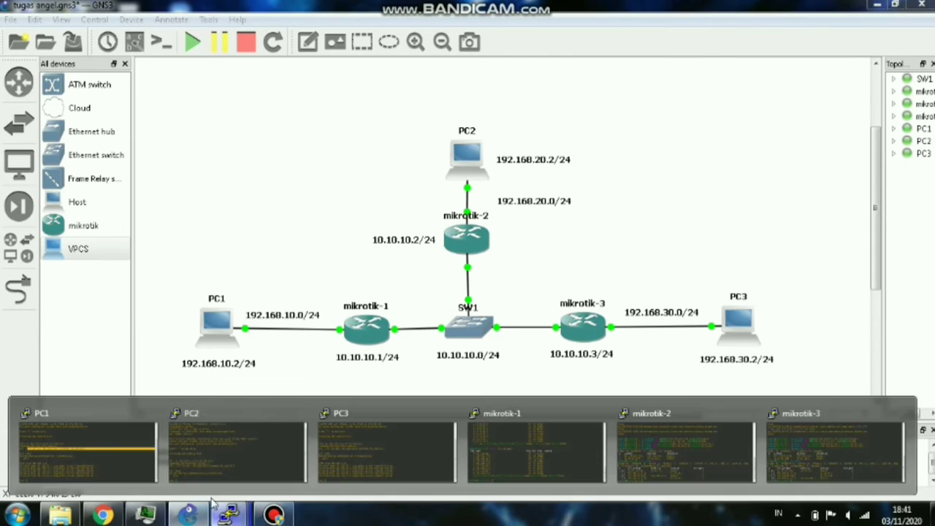
left_click(233, 449)
scroll(141, 190, "up", 1)
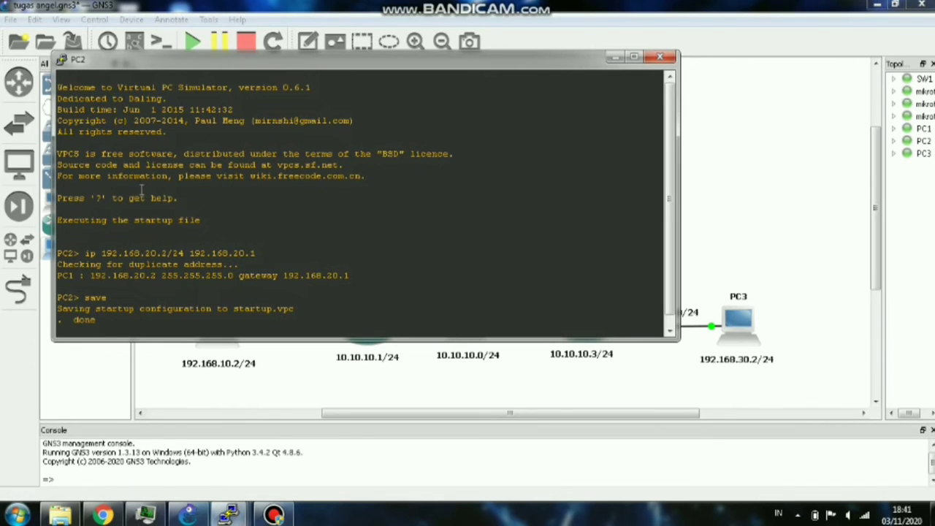
scroll(141, 190, "down", 1)
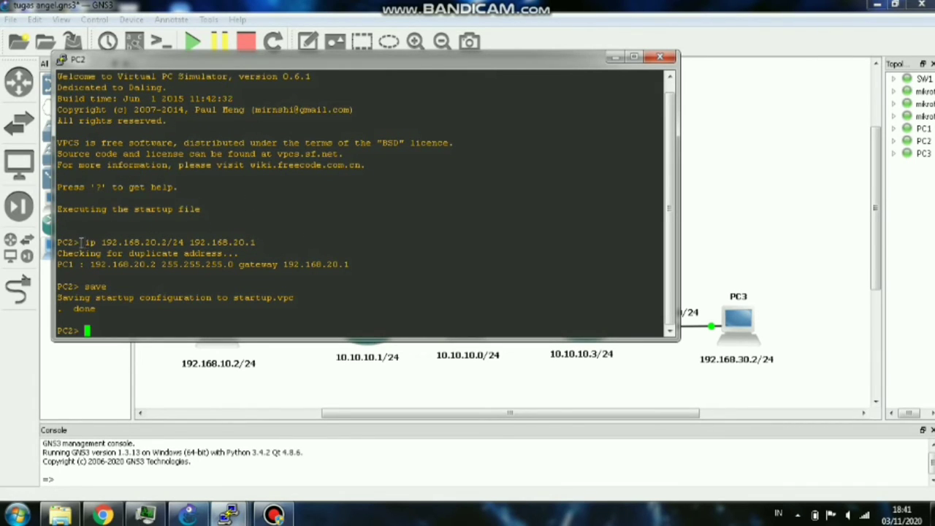
left_click_drag(85, 242, 257, 241)
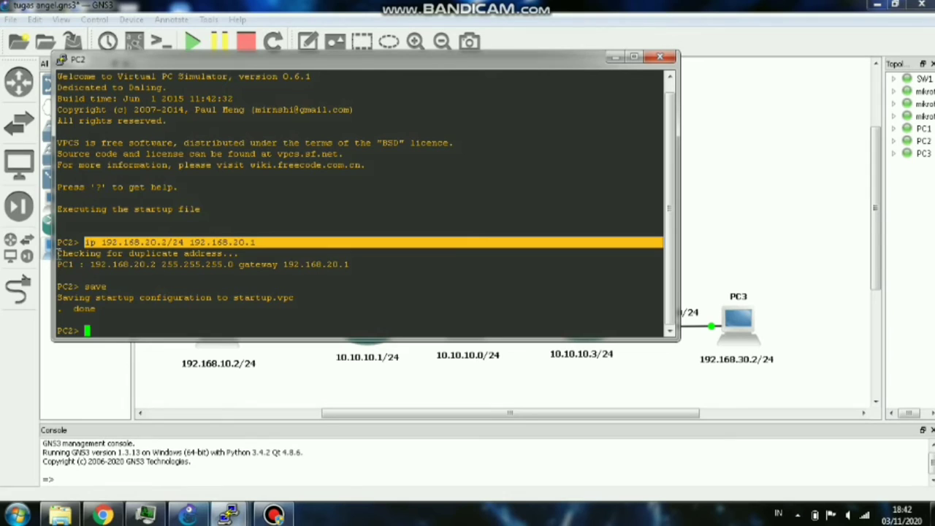
left_click_drag(58, 252, 238, 254)
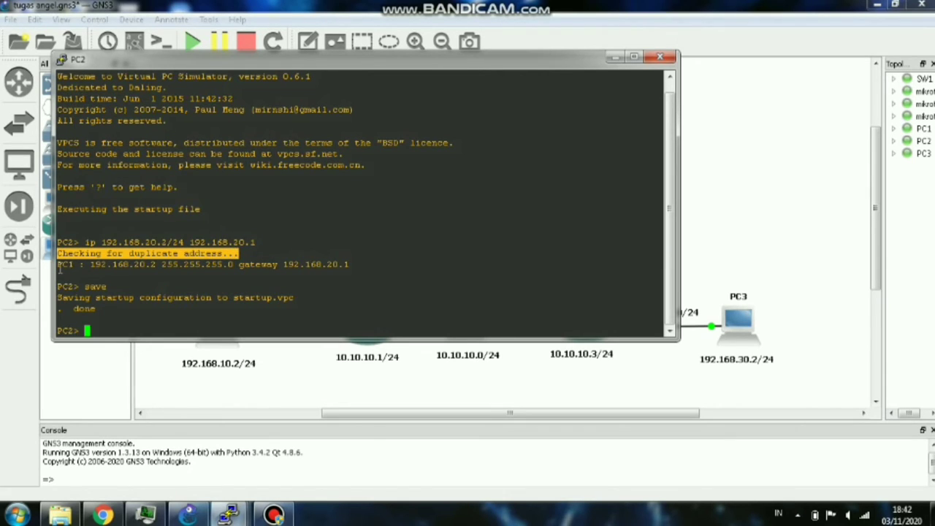
left_click_drag(91, 265, 347, 265)
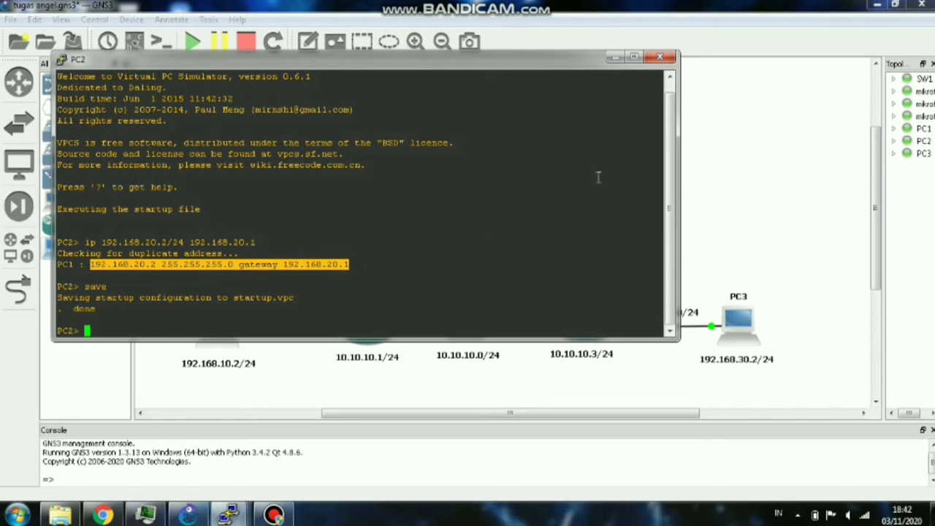
left_click(704, 178)
- Review the PC3 console, highlighting its ip command, the duplicate address check and the address and gateway line
mouse_move(228, 516)
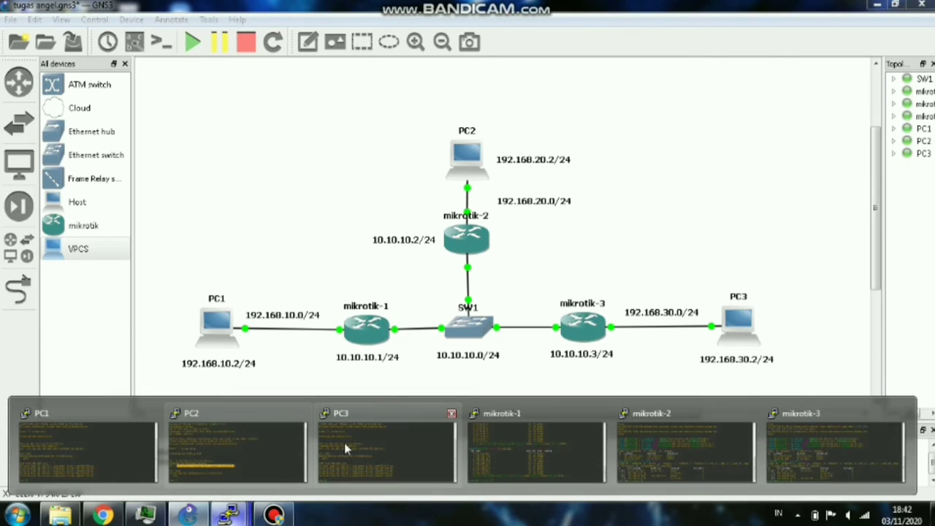
left_click(346, 447)
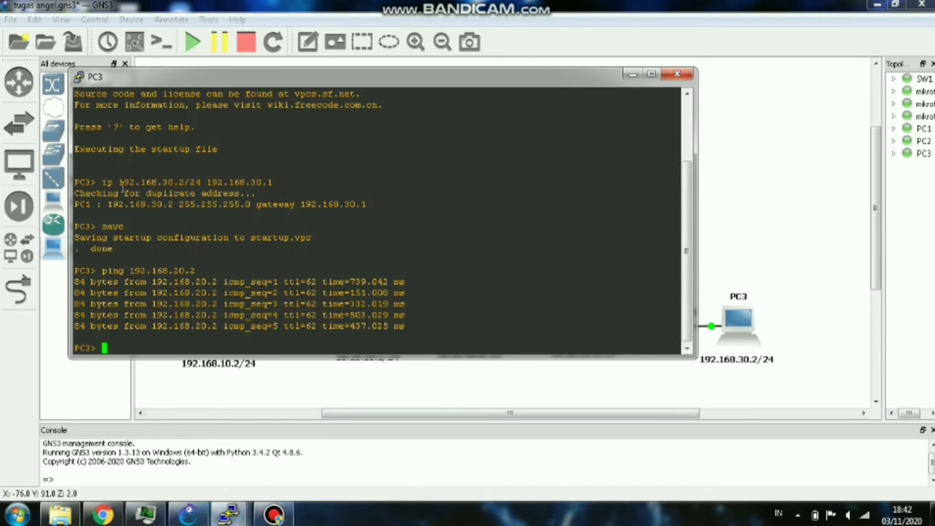
left_click_drag(97, 181, 276, 184)
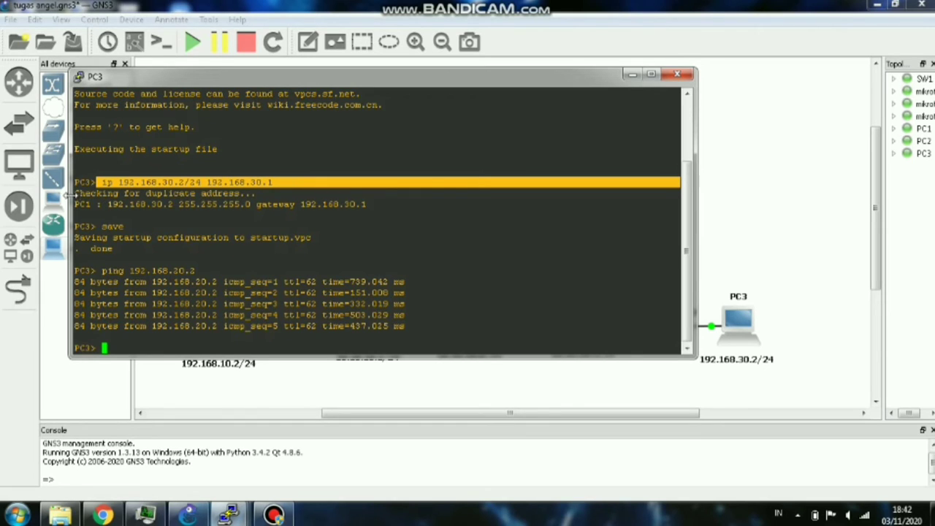
left_click_drag(76, 194, 256, 193)
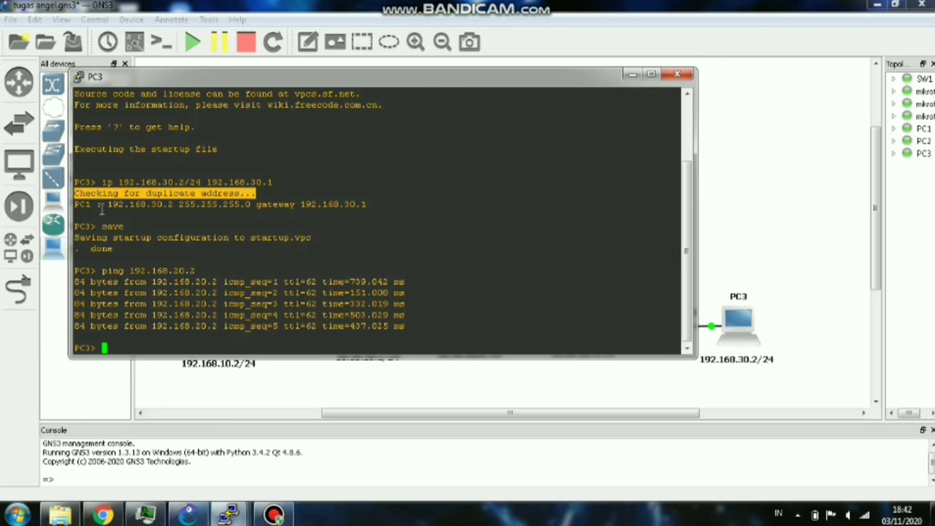
left_click_drag(104, 205, 368, 205)
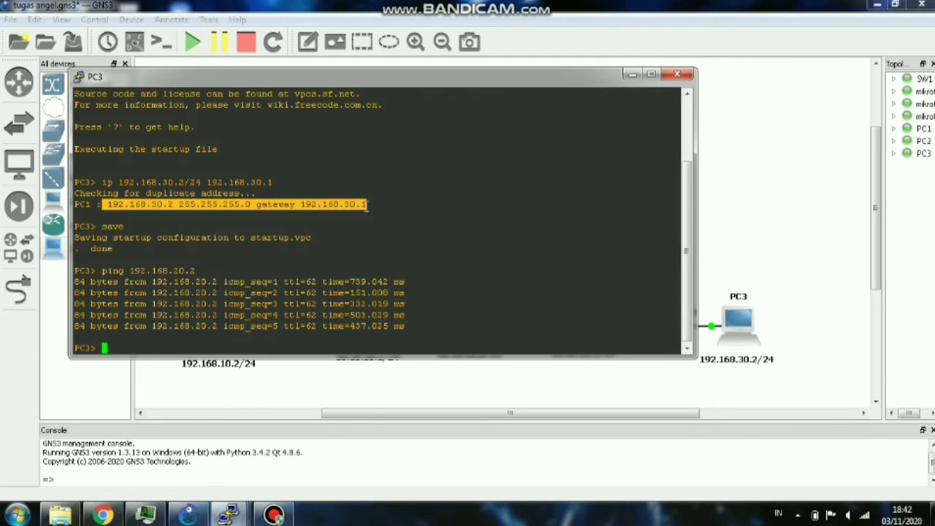
left_click(736, 208)
- Reopen the PC1 console and highlight its gateway line, the save command and the startup configuration output
scroll(529, 246, "right", 2)
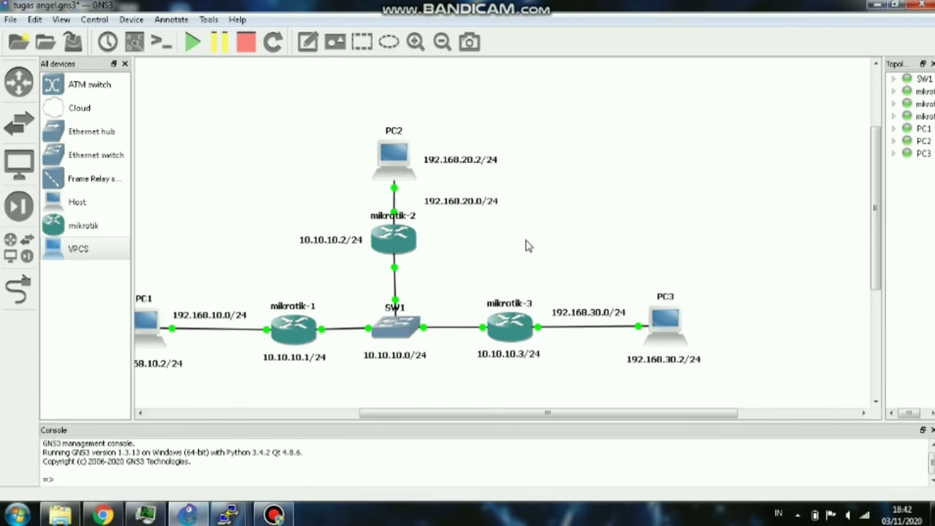
left_click_drag(517, 419, 467, 417)
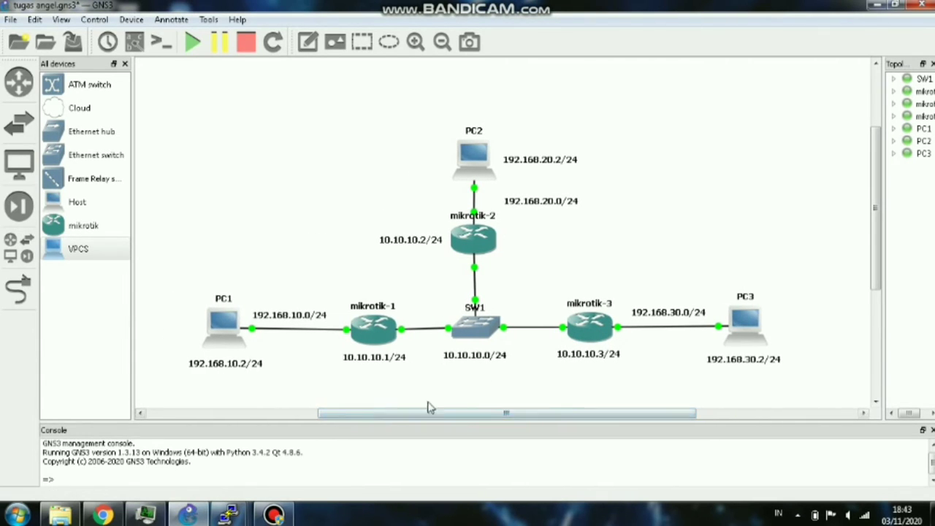
left_click(228, 514)
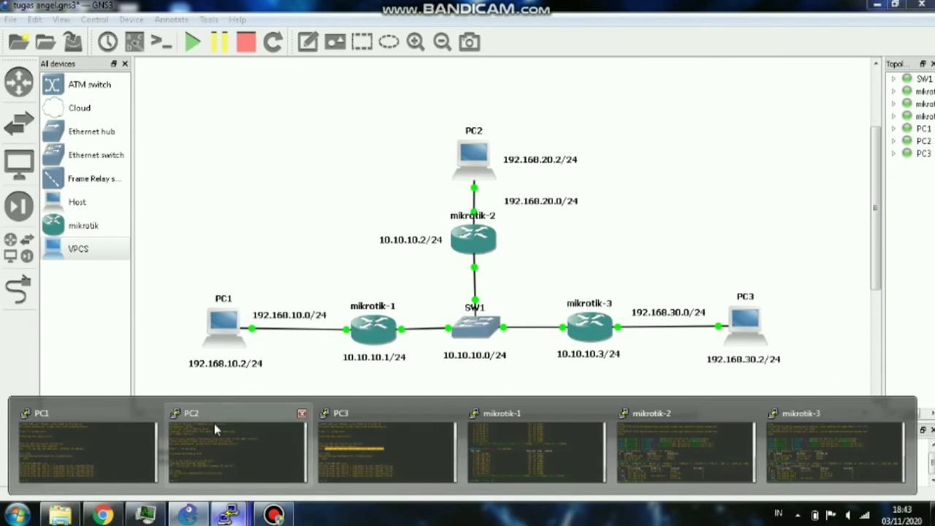
left_click(133, 447)
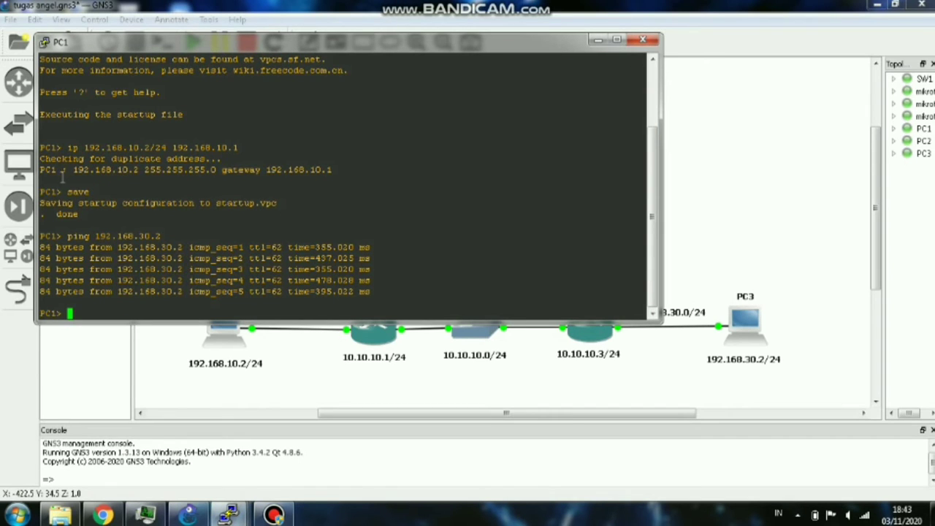
left_click_drag(62, 169, 330, 169)
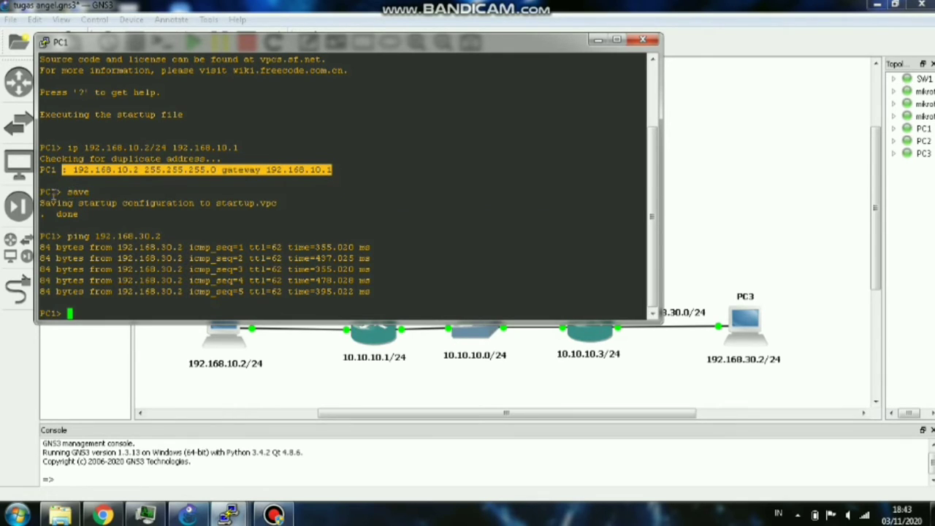
left_click_drag(63, 191, 87, 192)
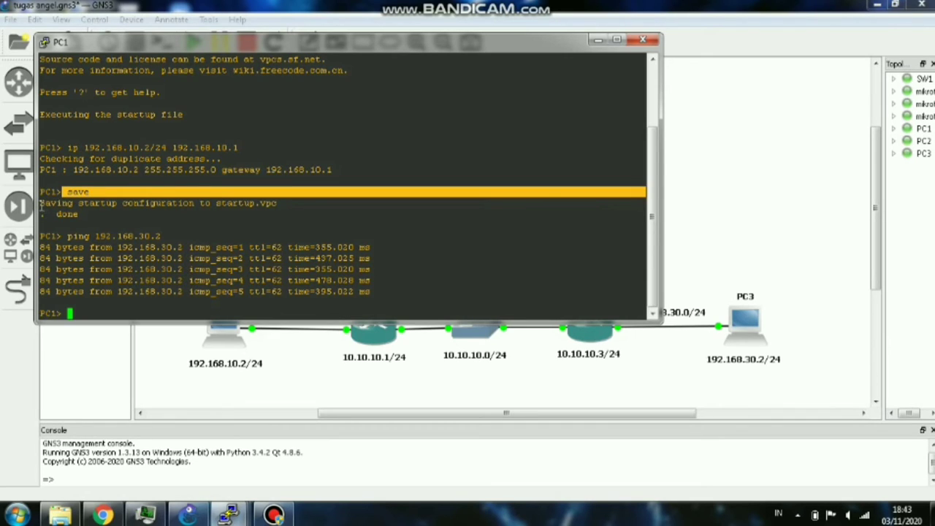
left_click_drag(40, 205, 79, 214)
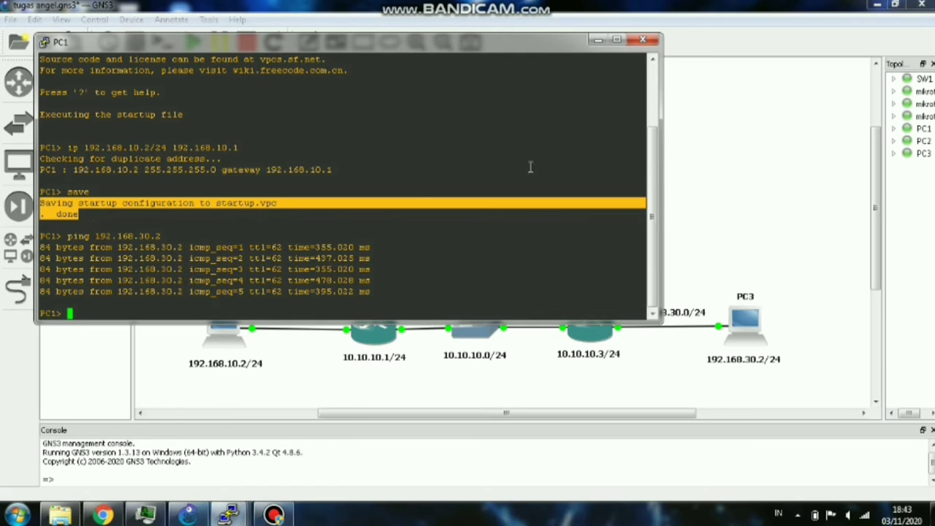
left_click(708, 146)
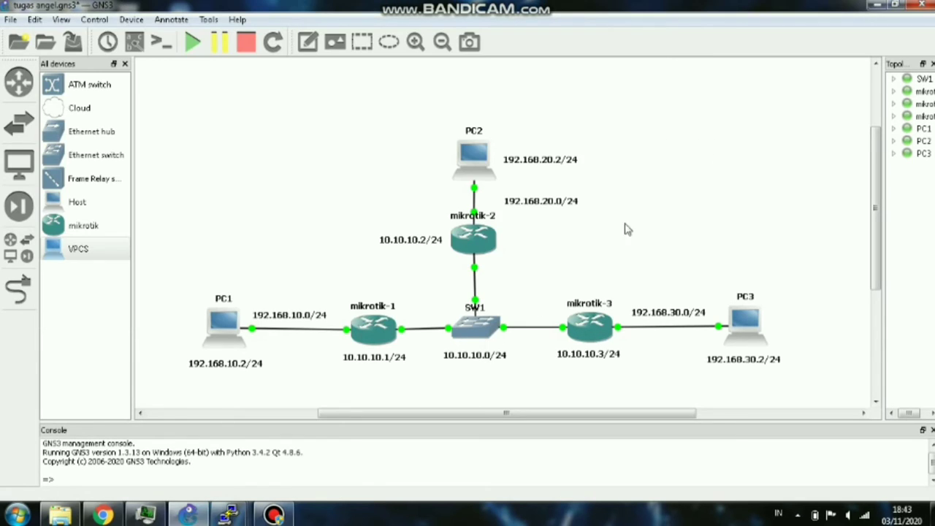
- Reopen the PC2 console and highlight the save command with its output, then return to the topology
mouse_move(226, 514)
left_click(212, 463)
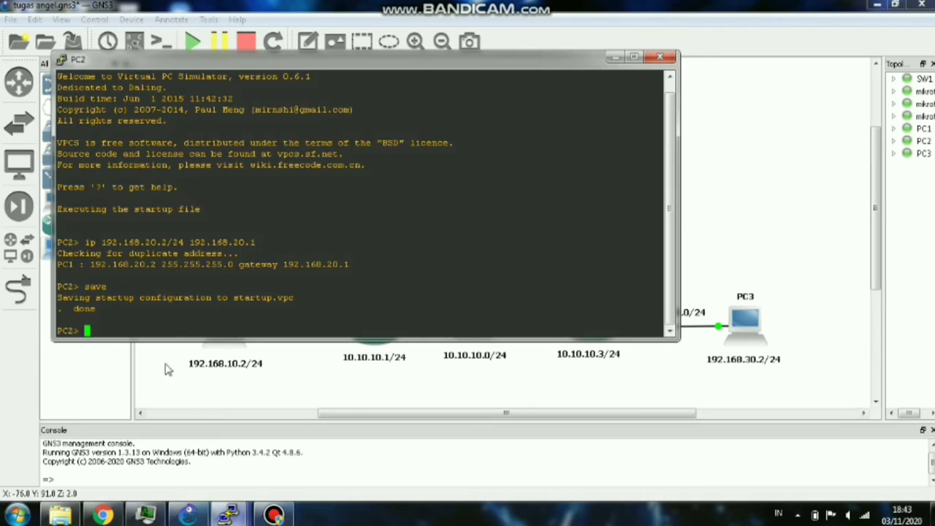
left_click_drag(85, 290, 108, 307)
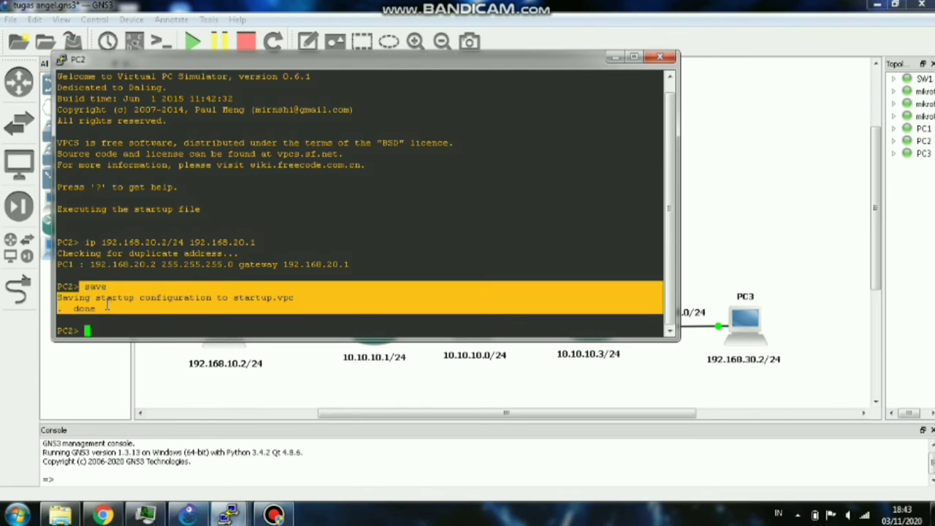
left_click(718, 226)
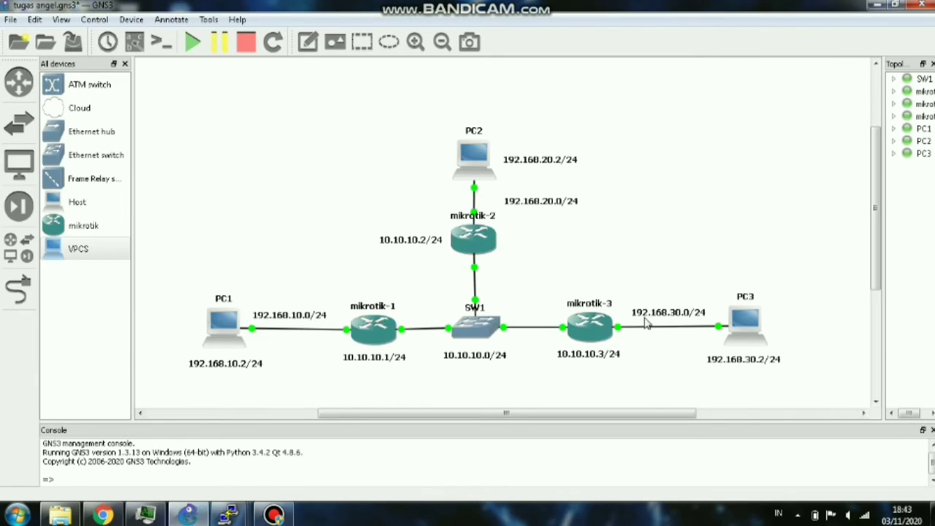
- Highlight the save command with its output in the PC3 console, then return to the topology and select mikrotik-1
mouse_move(230, 515)
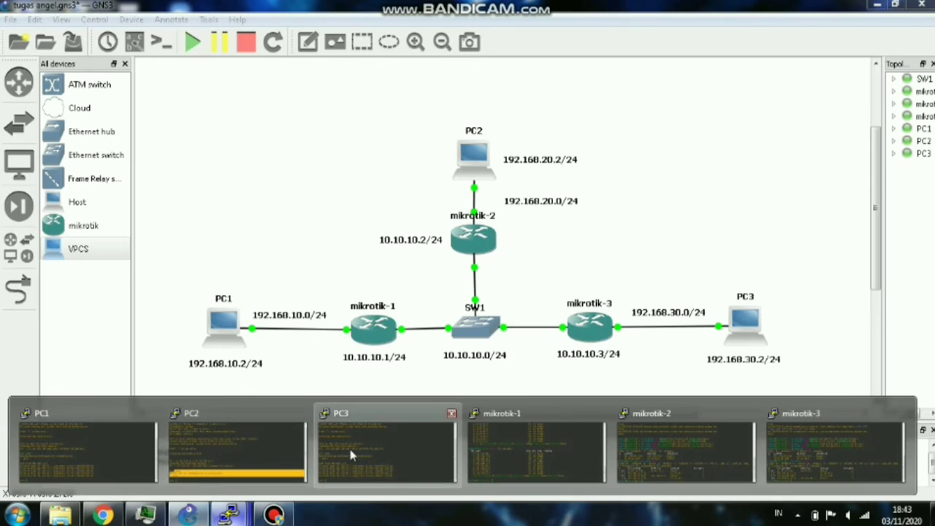
left_click(351, 454)
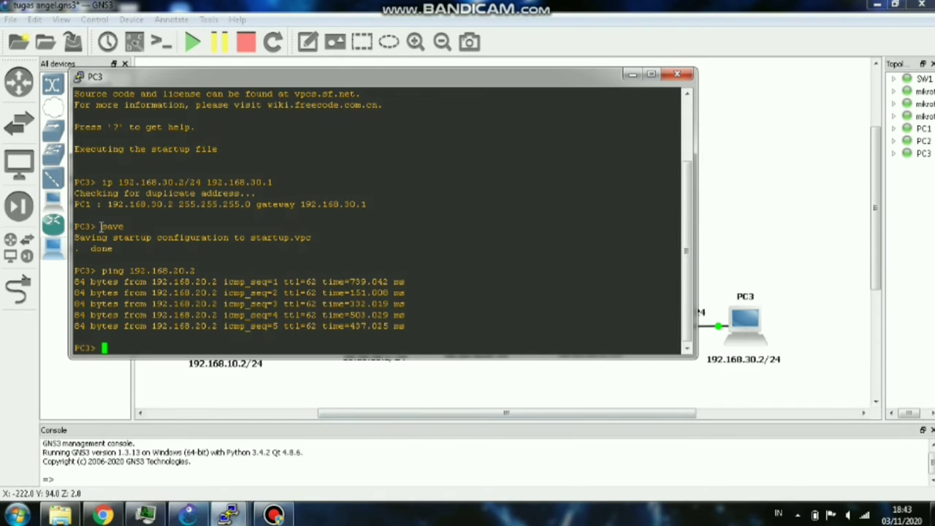
left_click_drag(95, 227, 109, 250)
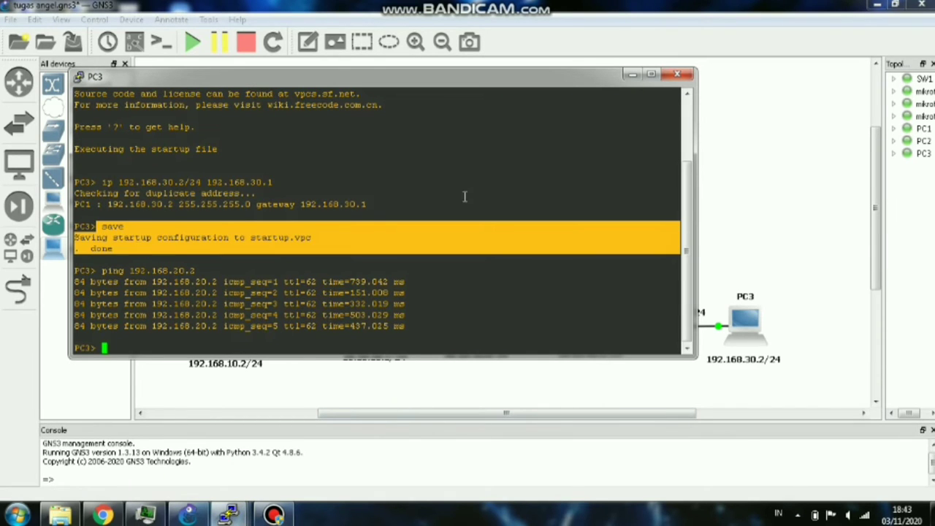
left_click(739, 188)
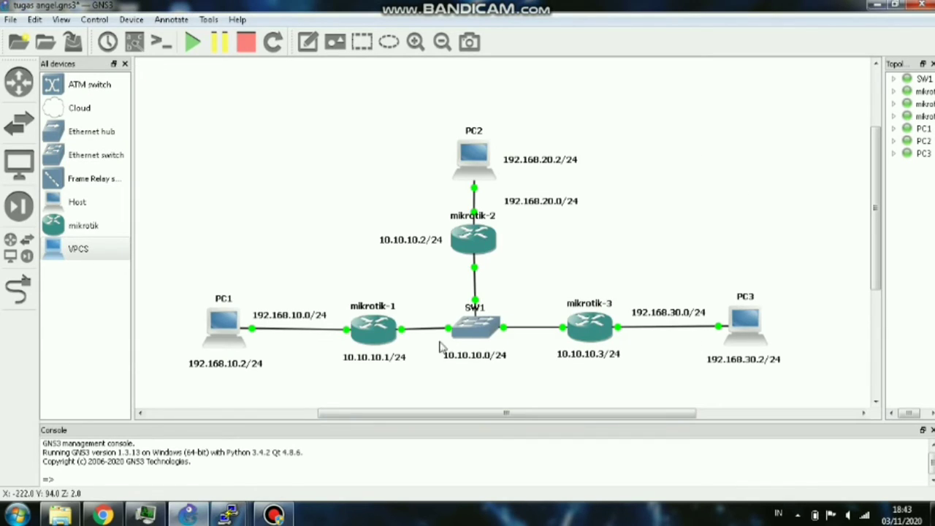
left_click(374, 324)
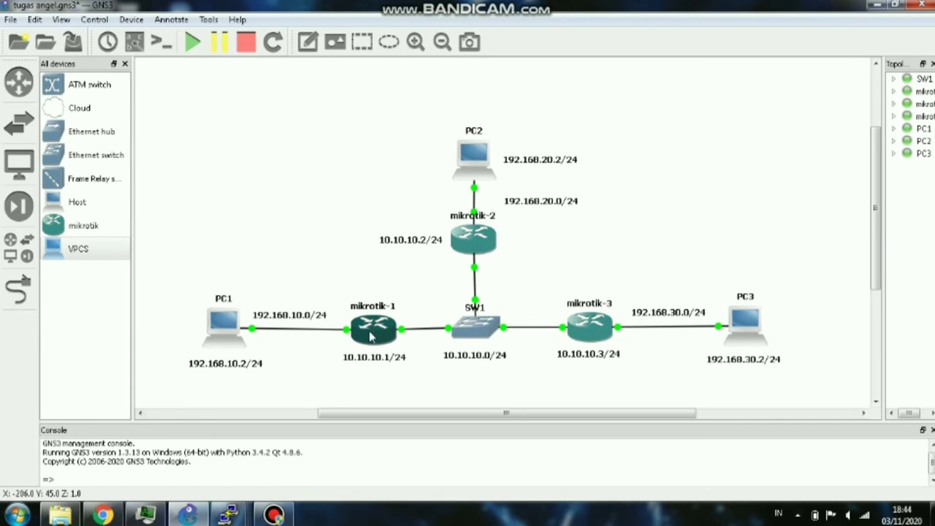
- Open the mikrotik-1 console, go to the start of its output and highlight the MikroTik version and login prompt
right_click(374, 335)
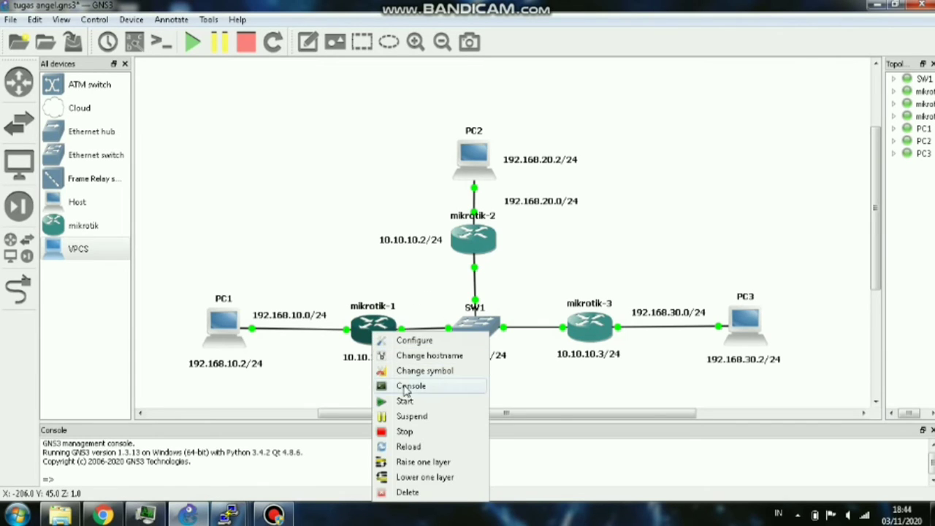
left_click(534, 379)
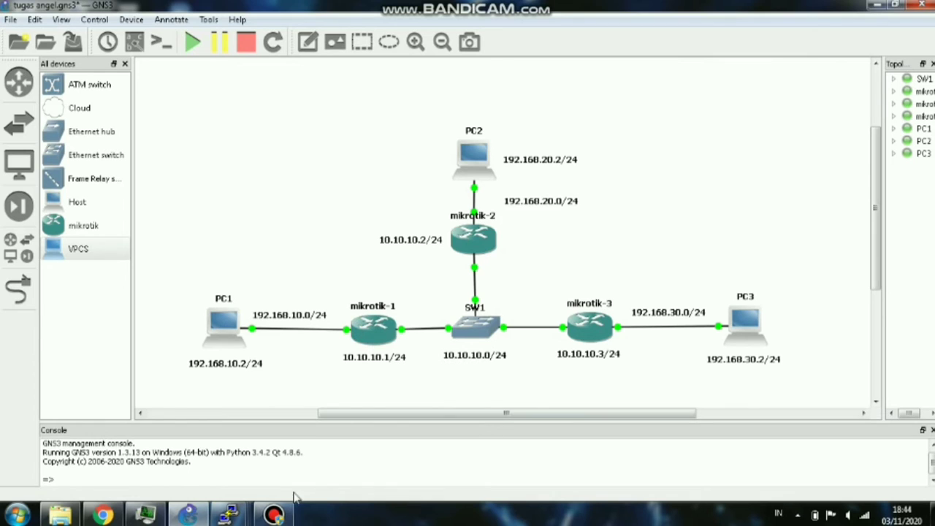
mouse_move(232, 514)
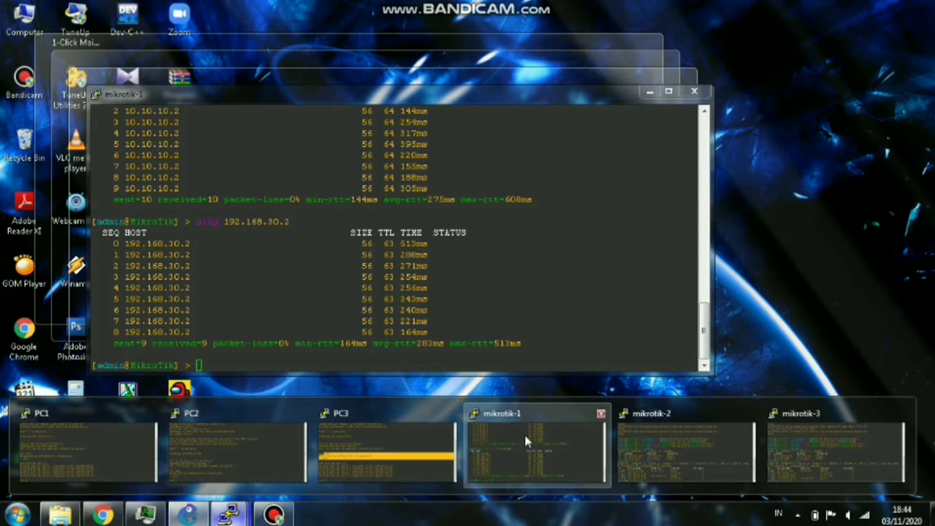
left_click(523, 432)
scroll(367, 274, "up", 15)
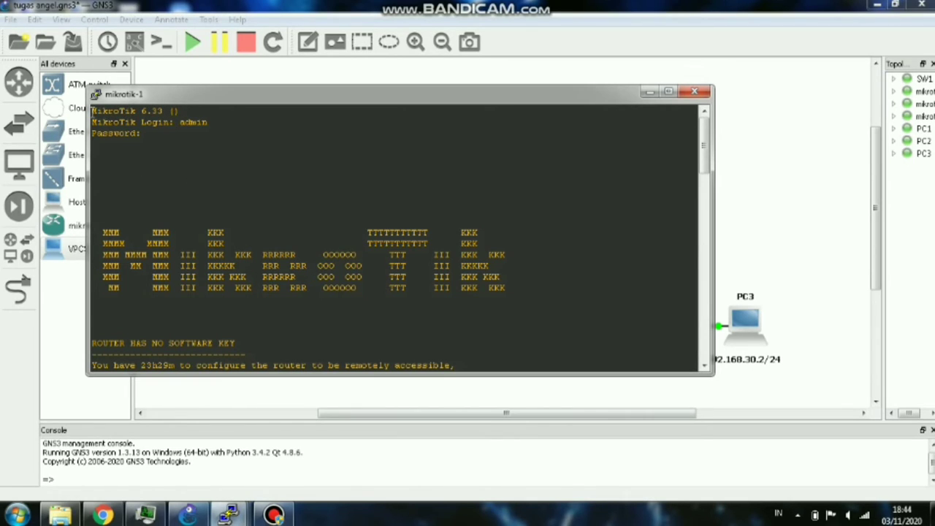
left_click_drag(93, 111, 175, 123)
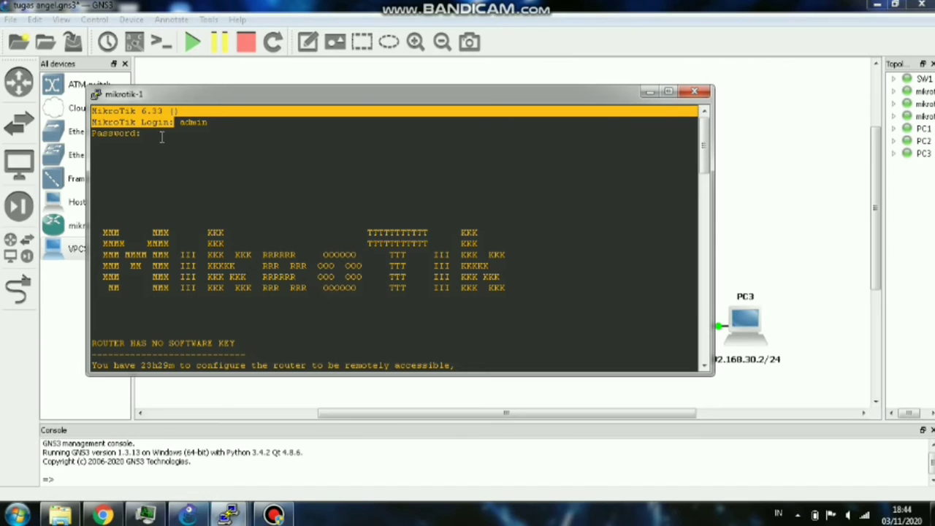
left_click(162, 137)
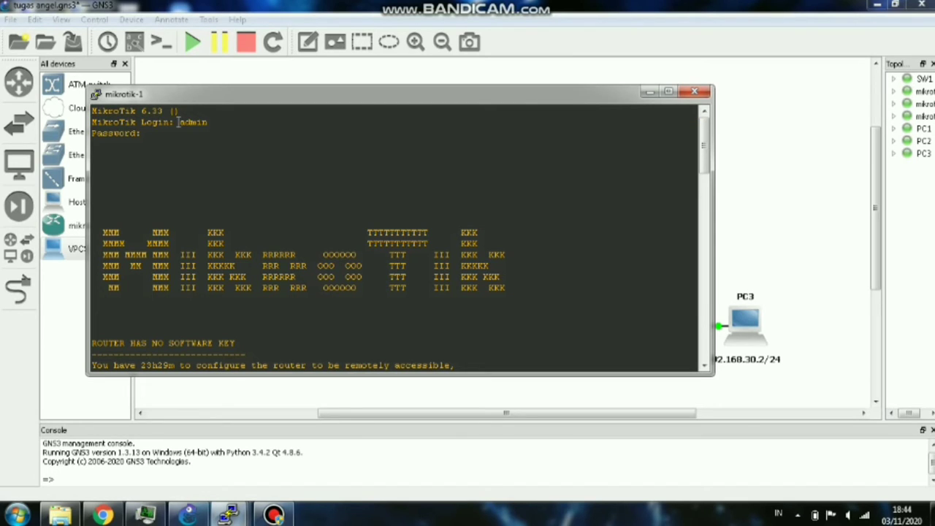
- Highlight the admin login name and the blank password entry in the mikrotik-1 console
left_click_drag(180, 122, 220, 123)
left_click(217, 166)
left_click_drag(145, 138, 190, 137)
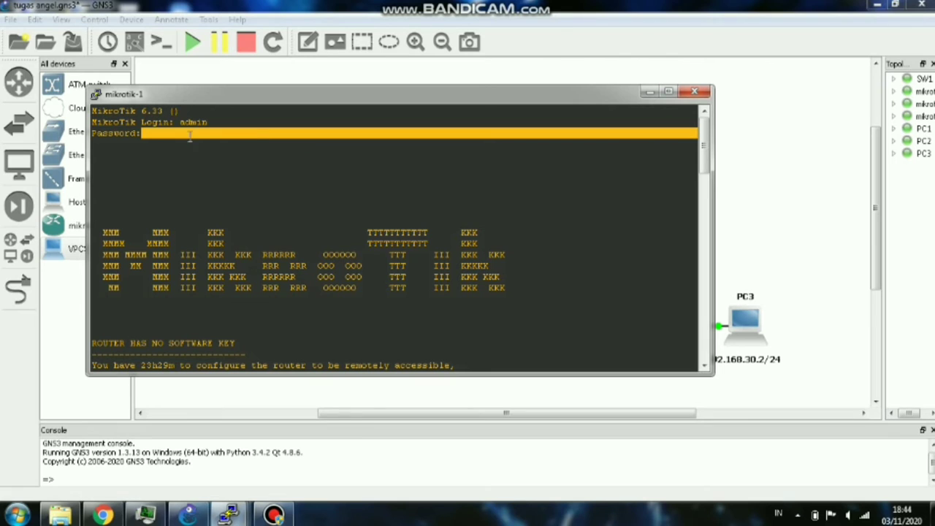
scroll(273, 183, "down", 2)
scroll(276, 183, "up", 2)
left_click(279, 182)
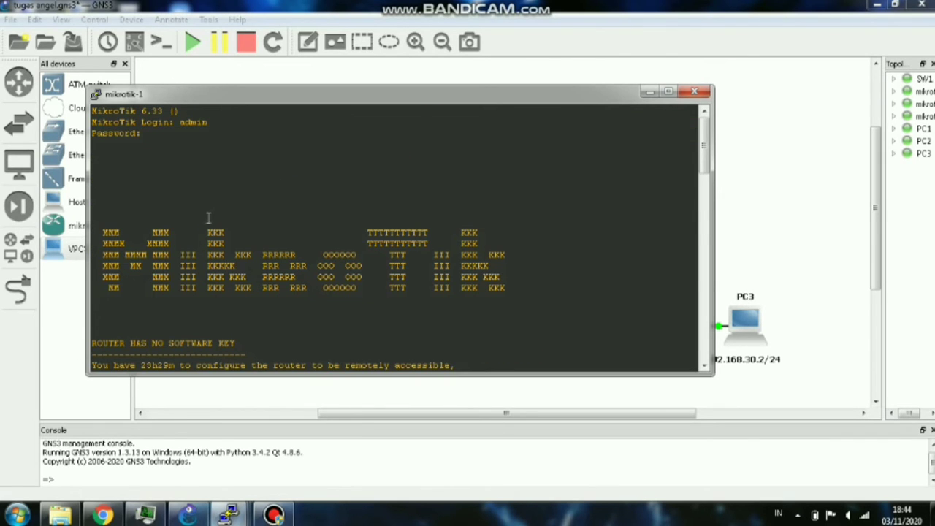
- Look through the mikrotik-1 startup messages and highlight the "Please press Enter to continue!" line
scroll(209, 219, "down", 3)
scroll(219, 264, "up", 2)
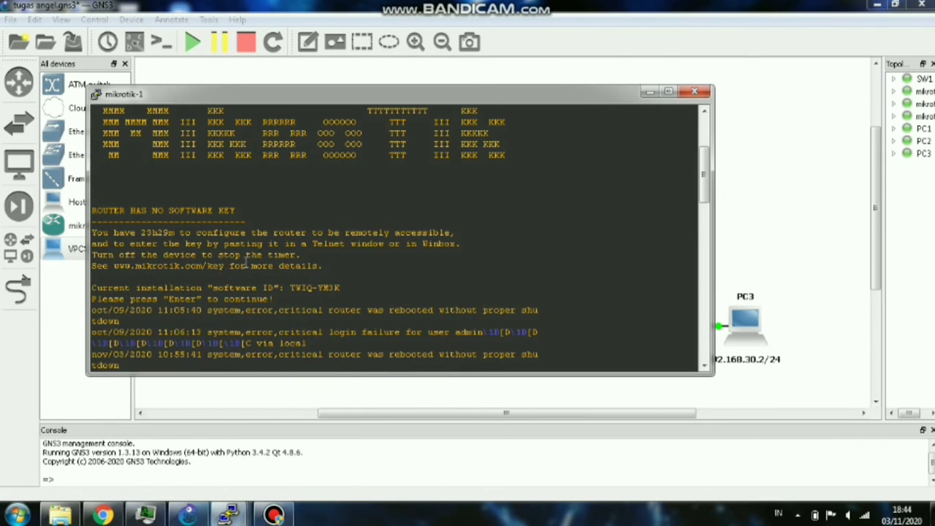
scroll(222, 272, "down", 4)
scroll(196, 165, "up", 4)
left_click_drag(93, 299, 312, 285)
scroll(431, 243, "down", 8)
scroll(430, 242, "up", 10)
scroll(431, 242, "down", 6)
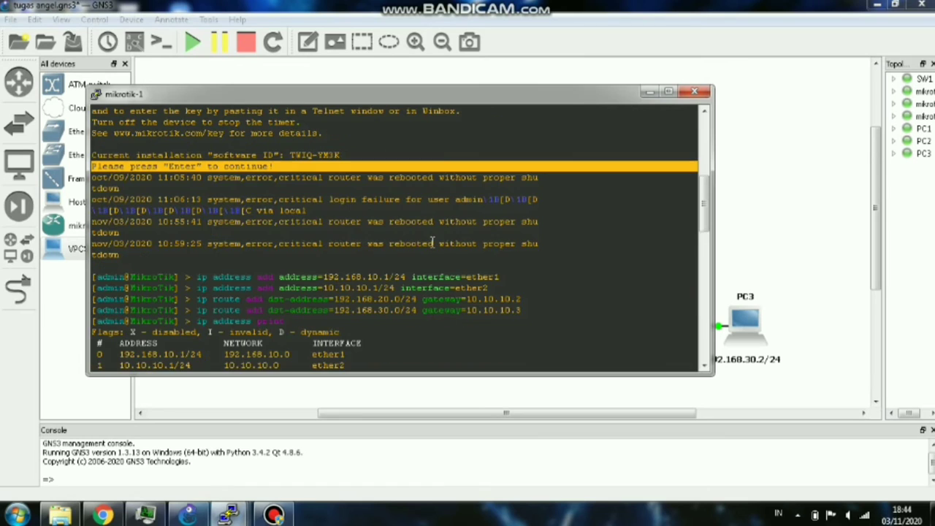
left_click(542, 256)
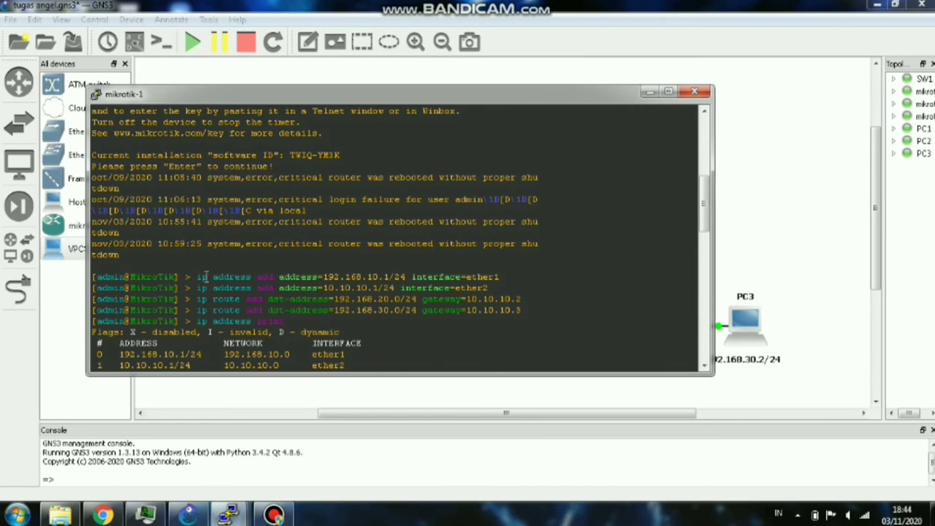
- Highlight the two ip address add commands for ether1 and ether2 in the mikrotik-1 console, then return to the topology
left_click_drag(192, 277, 508, 277)
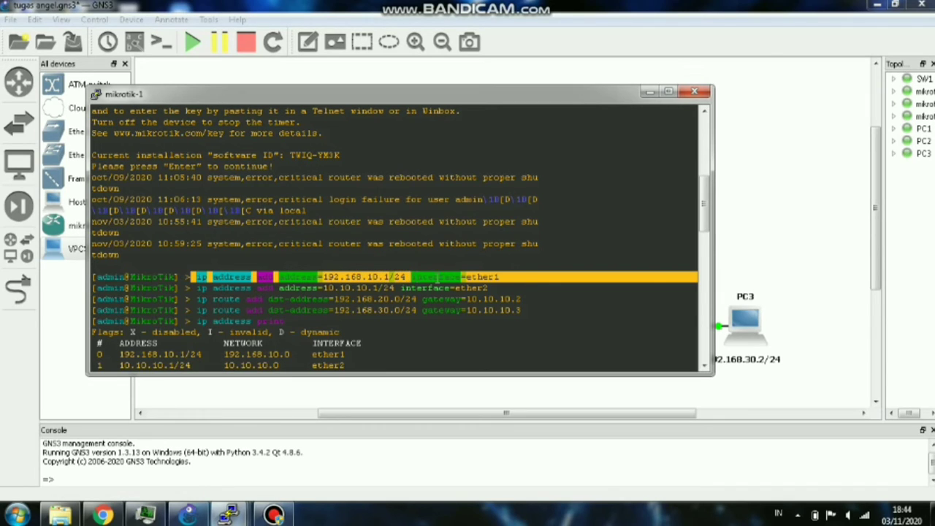
left_click(499, 265)
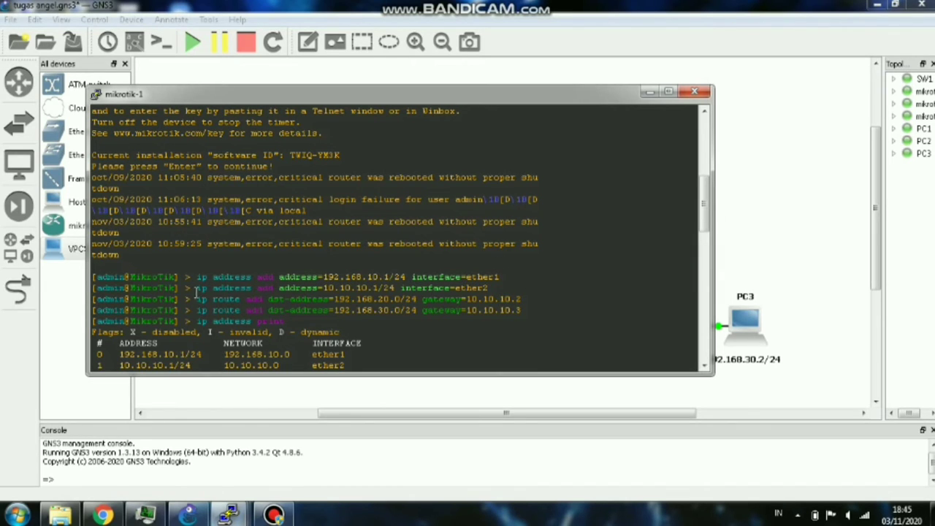
left_click_drag(195, 288, 511, 287)
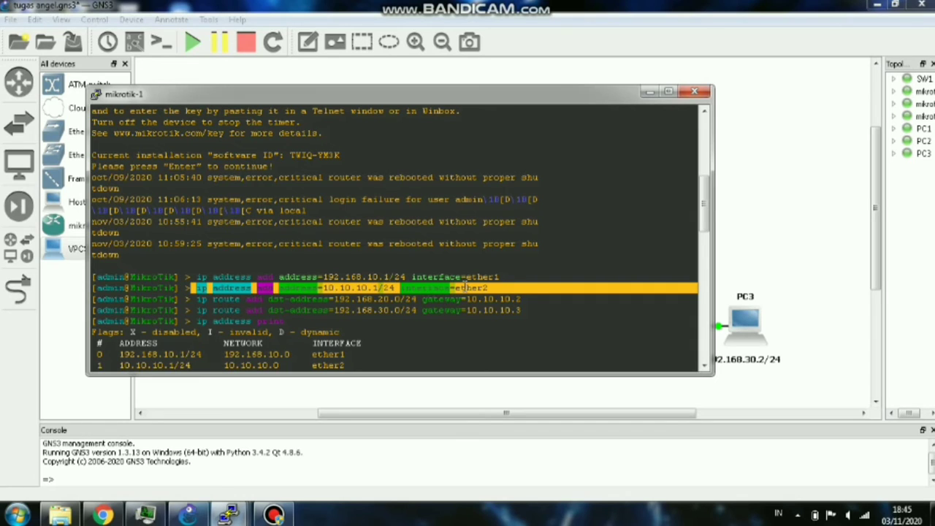
left_click(527, 259)
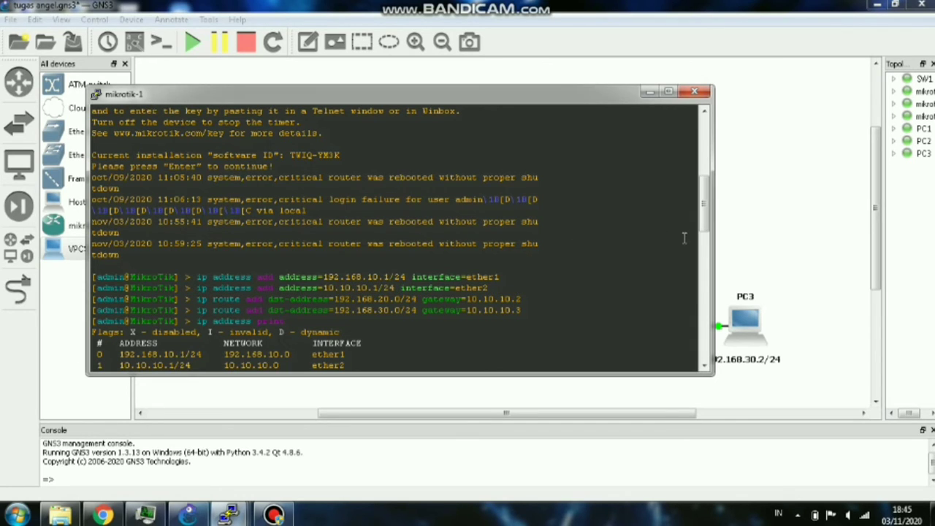
left_click(776, 231)
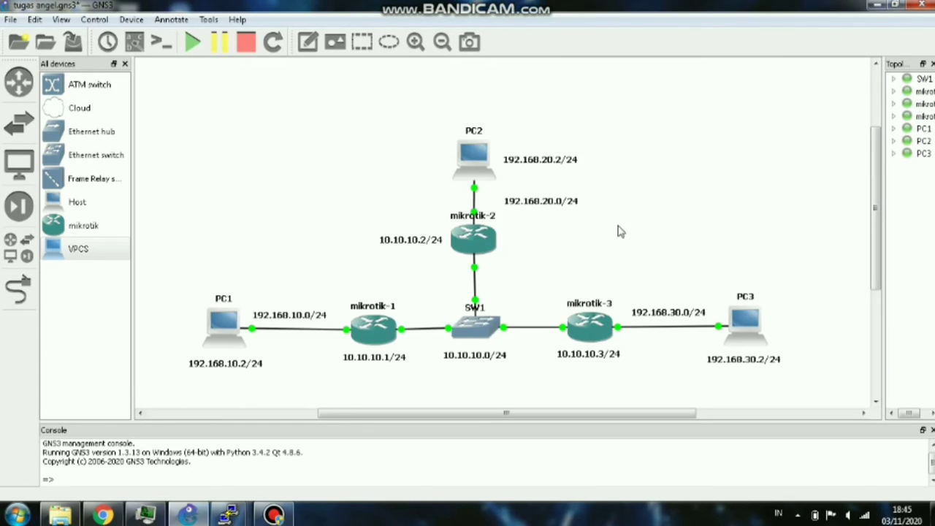
- Open the mikrotik-2 console, go to the start of its output and highlight the password entry
right_click(473, 248)
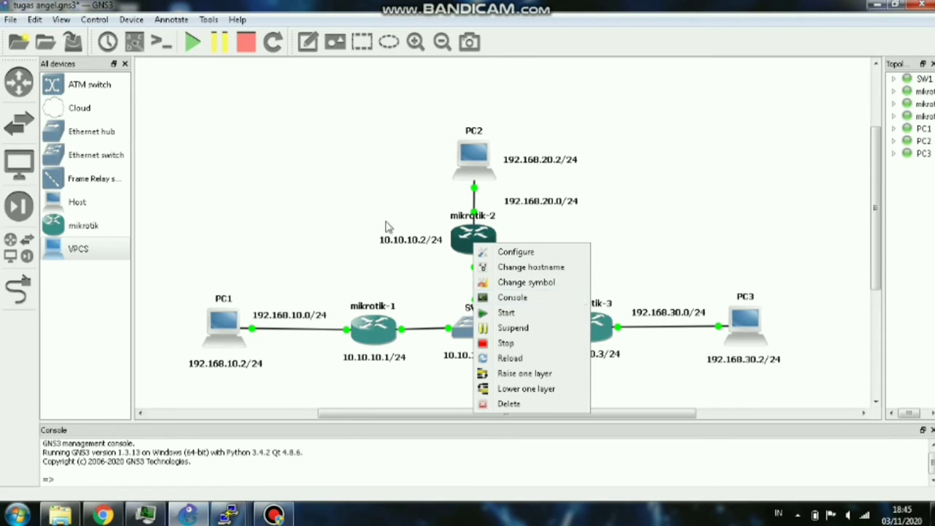
left_click(347, 263)
mouse_move(230, 517)
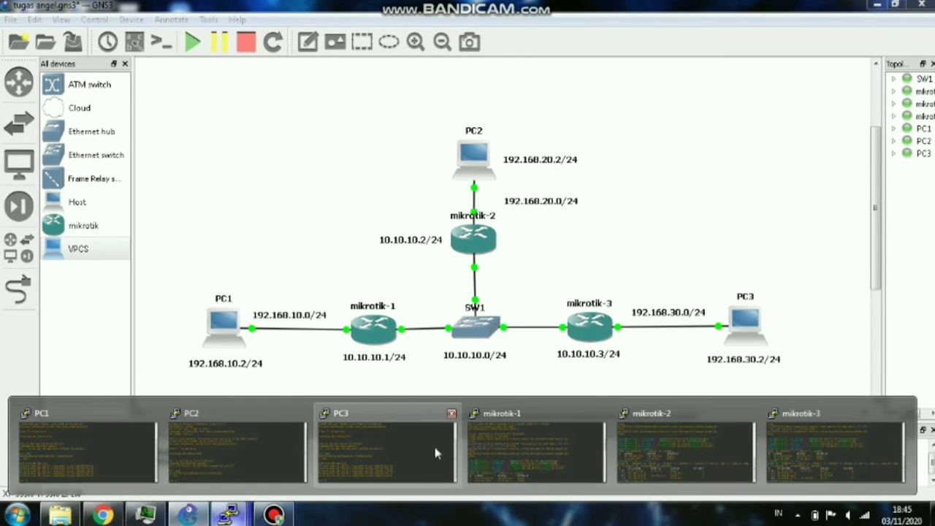
left_click(663, 446)
scroll(346, 285, "up", 15)
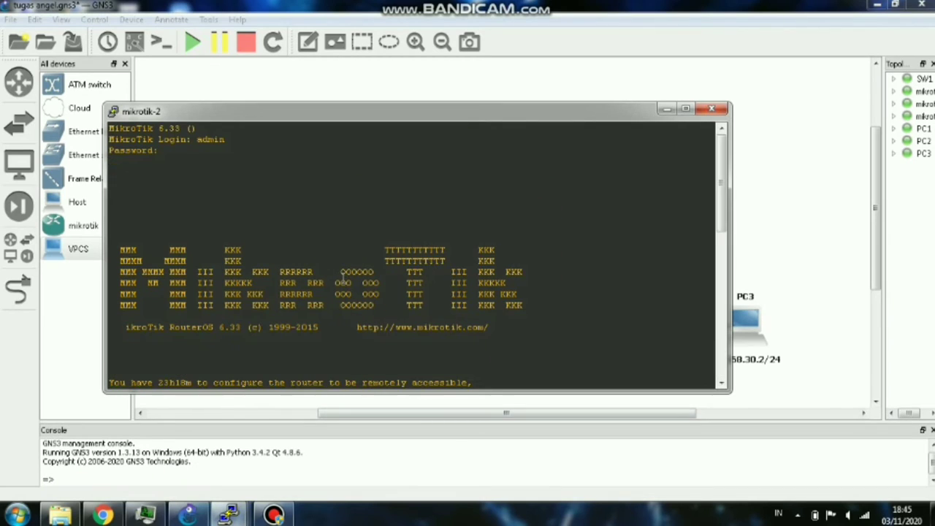
double_click(168, 151)
left_click(267, 222)
- Highlight the "Please press Enter to continue!" line in the mikrotik-2 console and go on to its configuration commands
scroll(273, 219, "down", 8)
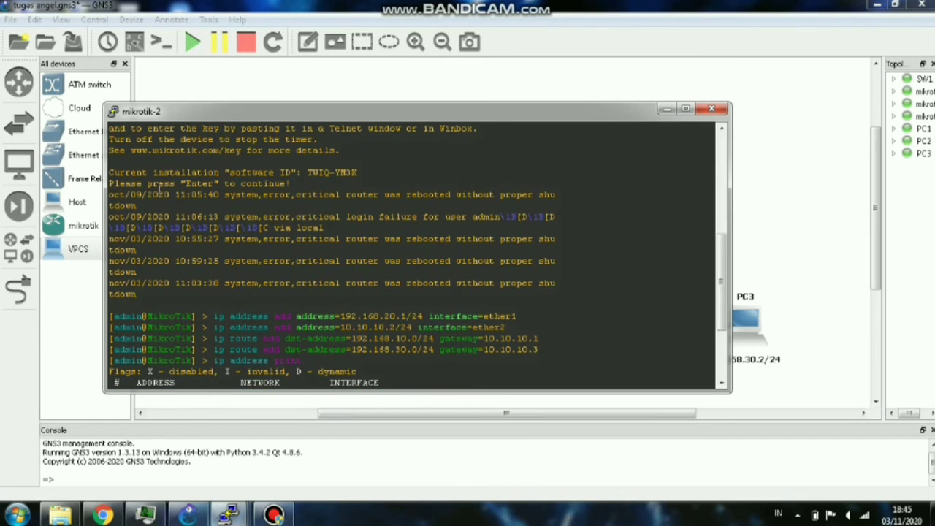
left_click_drag(109, 184, 313, 181)
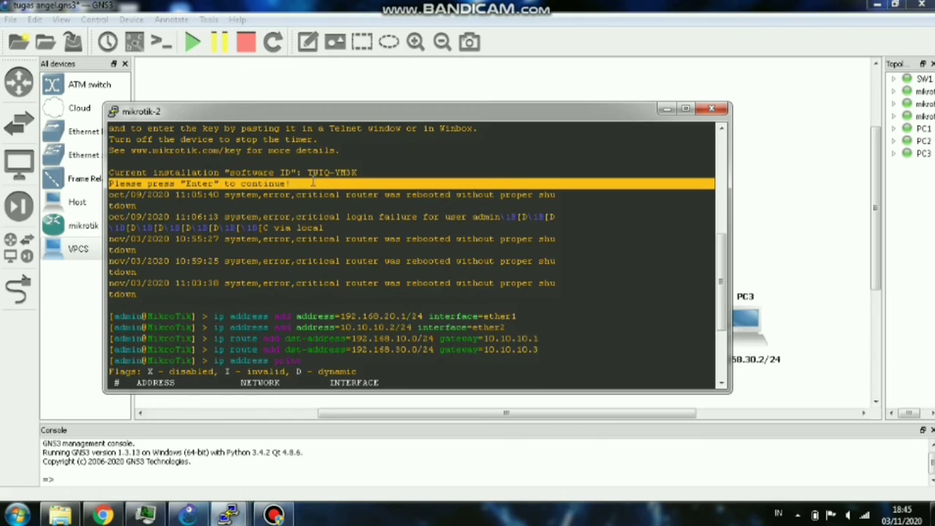
scroll(542, 291, "down", 4)
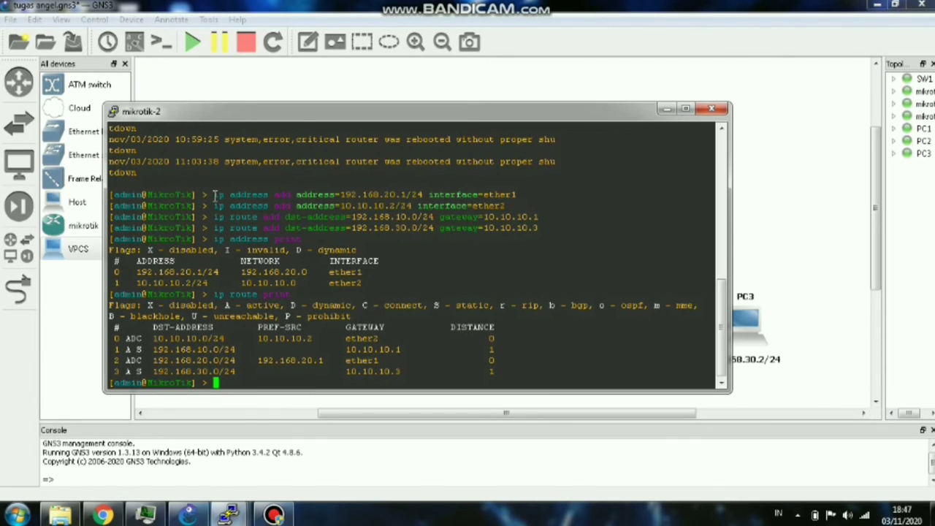
- Highlight the ip address add commands for ether1 and ether2 in the mikrotik-2 console, then return to the topology
left_click_drag(216, 193, 426, 194)
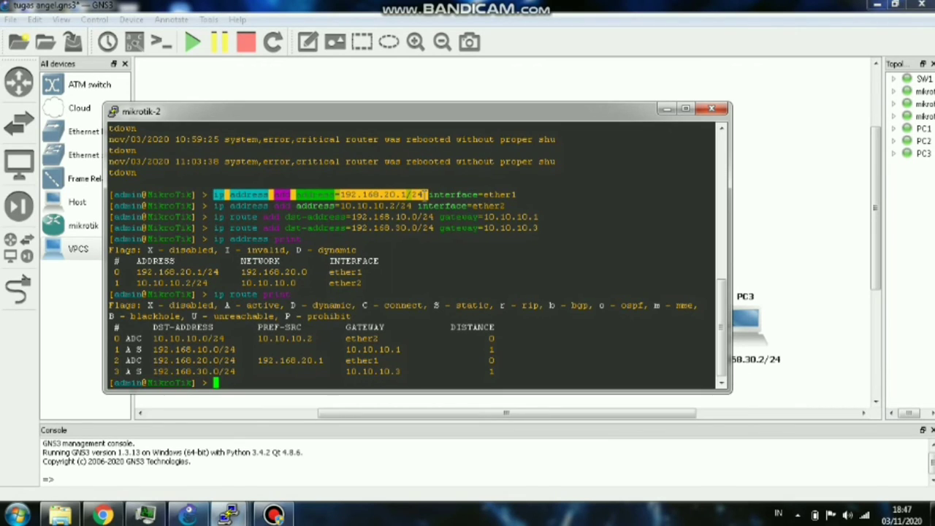
left_click_drag(427, 194, 525, 194)
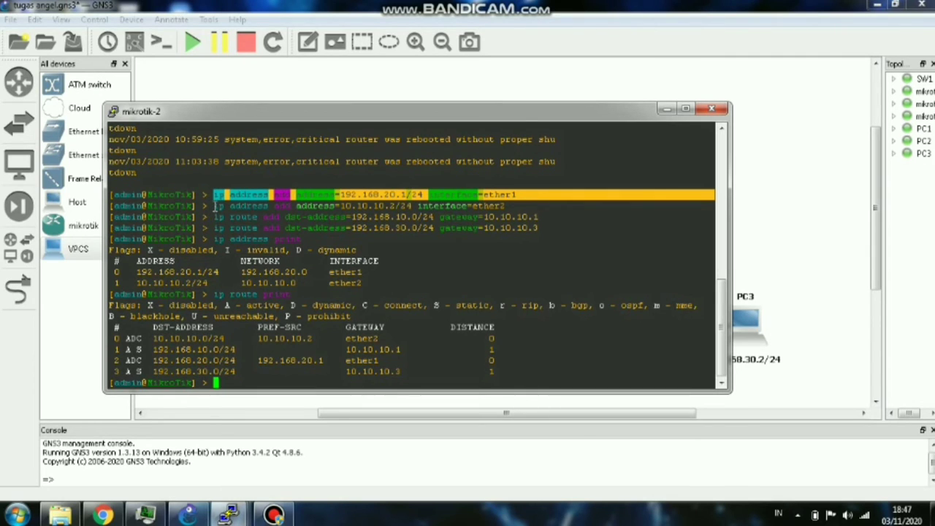
left_click_drag(216, 206, 522, 212)
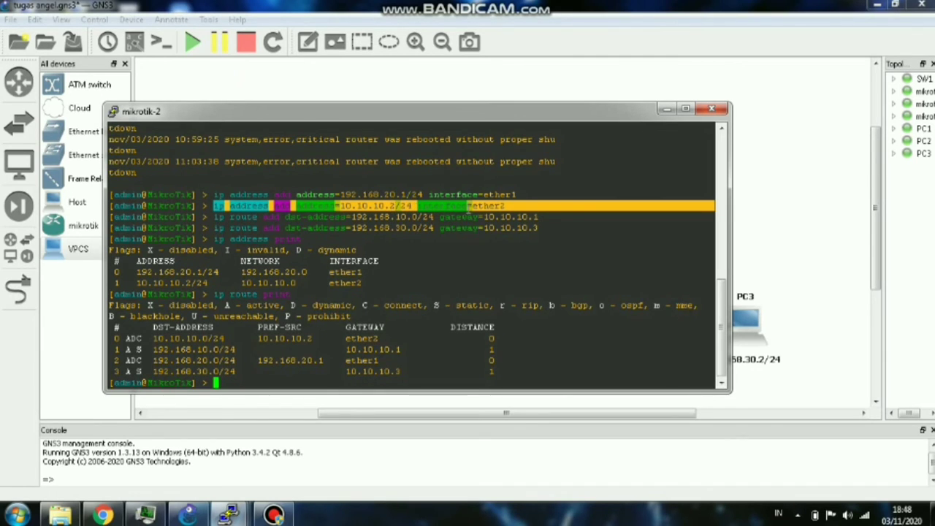
left_click(511, 206)
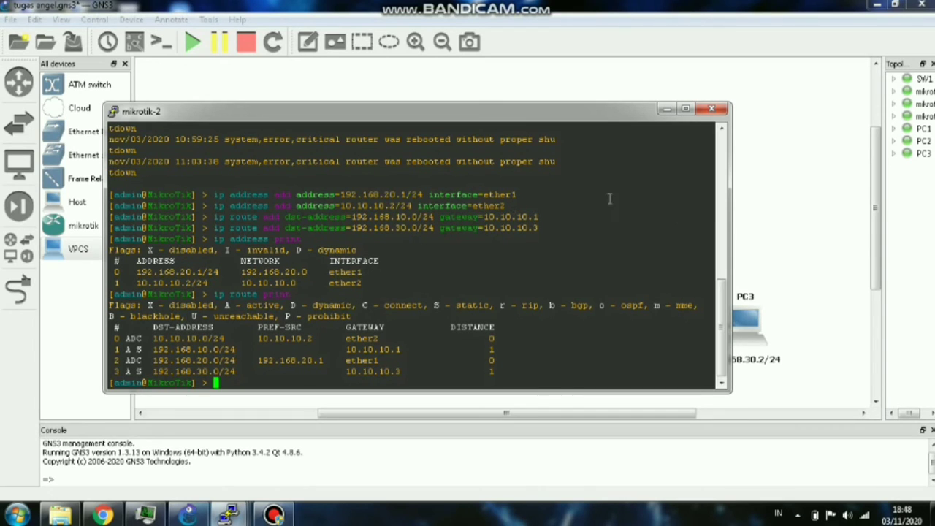
left_click(756, 192)
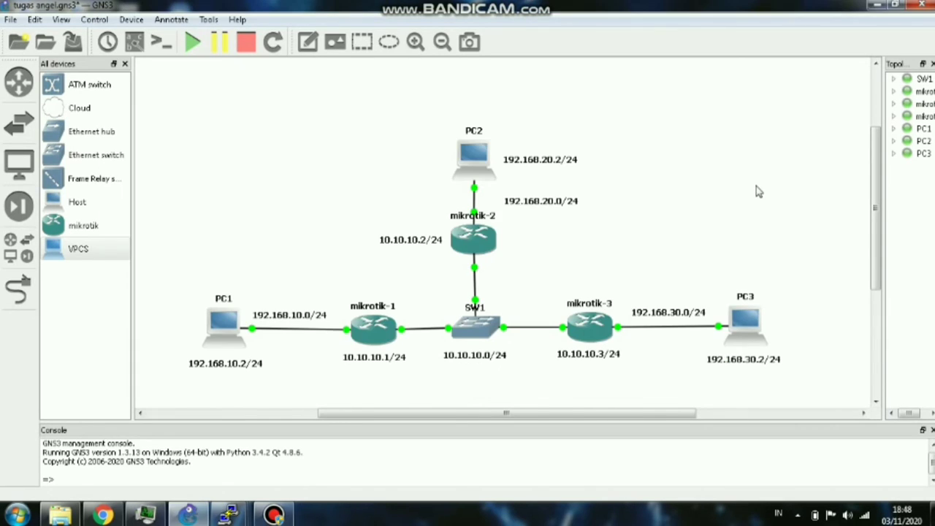
right_click(603, 327)
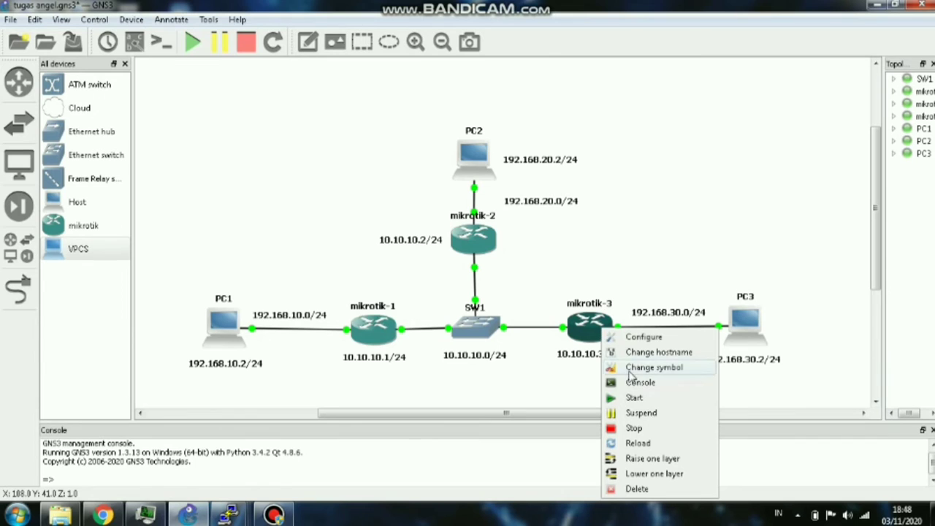
left_click(506, 390)
left_click(275, 515)
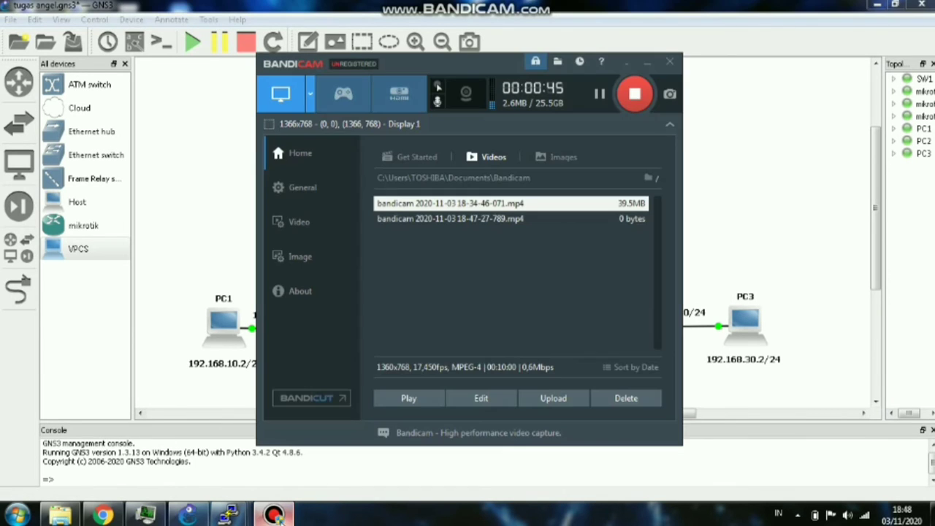
left_click(274, 514)
mouse_move(228, 515)
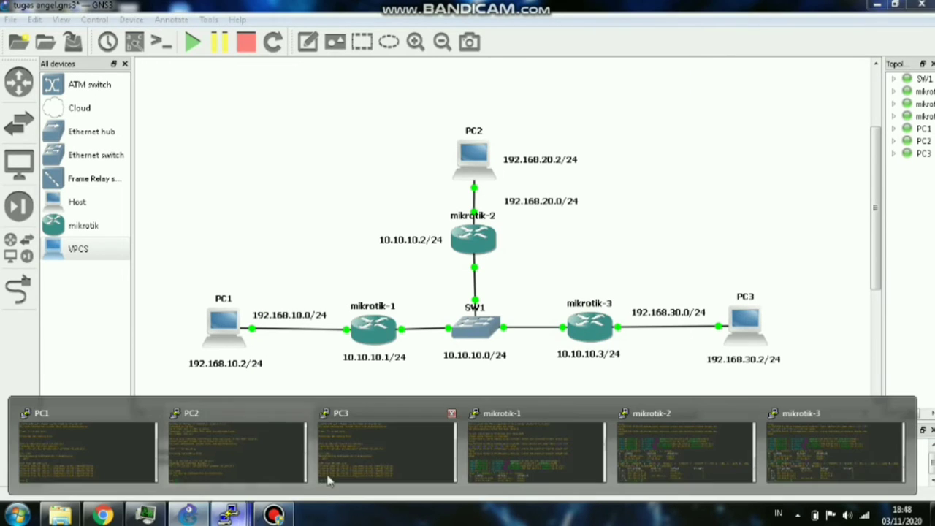
left_click(358, 456)
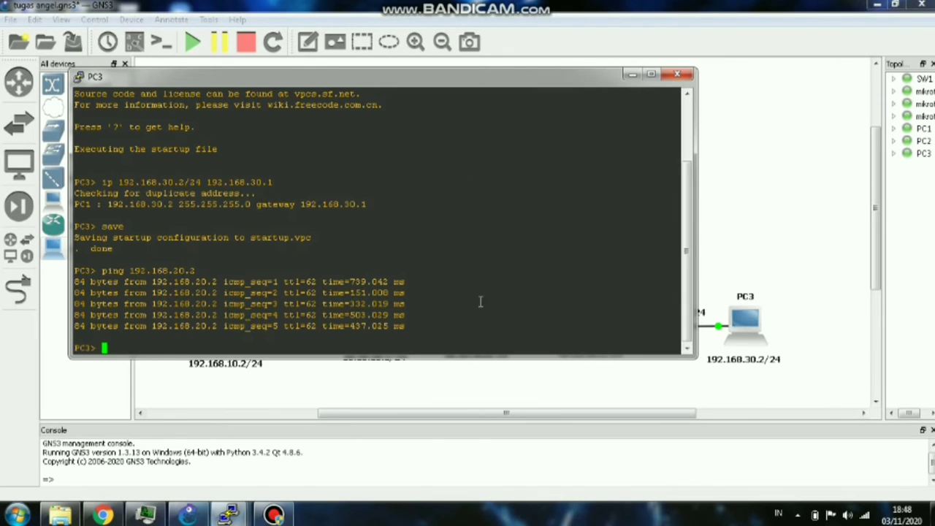
left_click(228, 515)
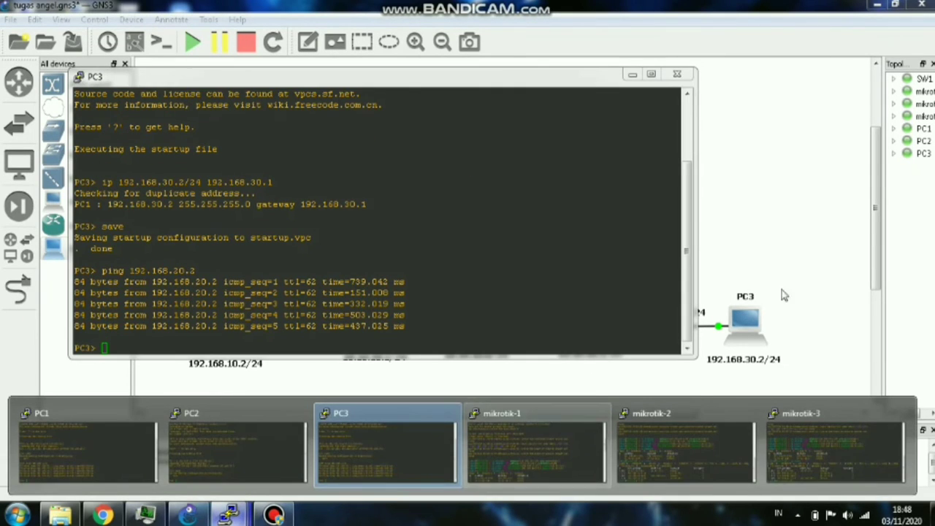
left_click(809, 195)
- Open the mikrotik-3 console, go to the start of its output and highlight the admin login name
left_click(228, 515)
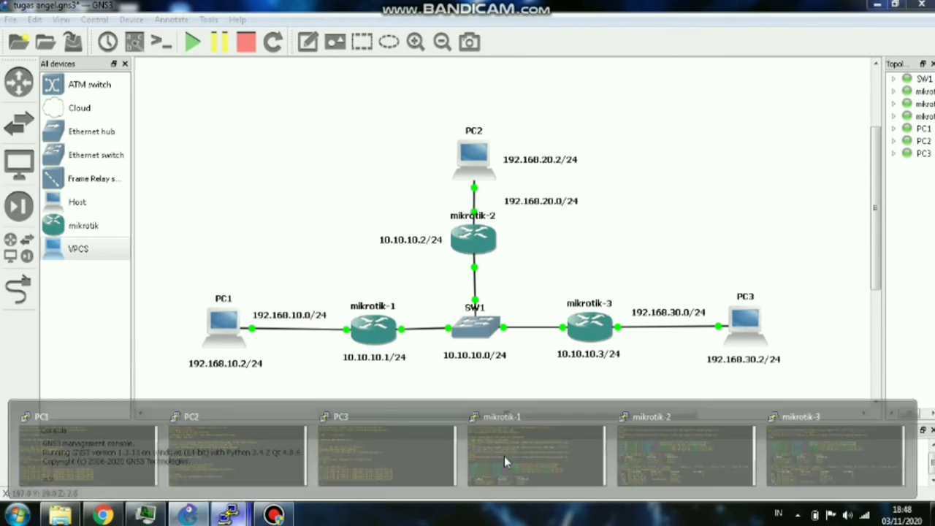
left_click(816, 438)
scroll(488, 303, "up", 10)
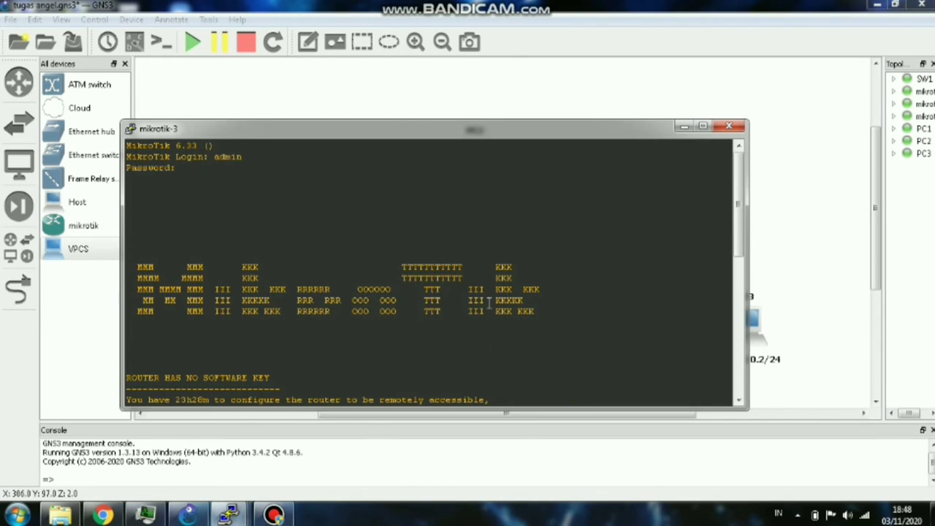
left_click_drag(210, 164, 252, 156)
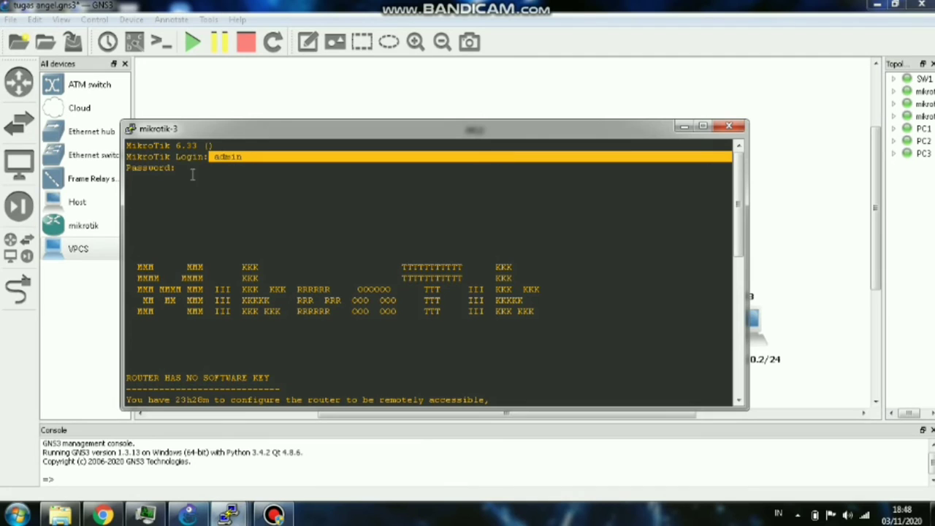
- Highlight the password entry and the "Please press Enter to continue!" line in the mikrotik-3 console, then go on to its configuration commands
left_click_drag(189, 172, 240, 172)
left_click(256, 235)
scroll(257, 235, "down", 8)
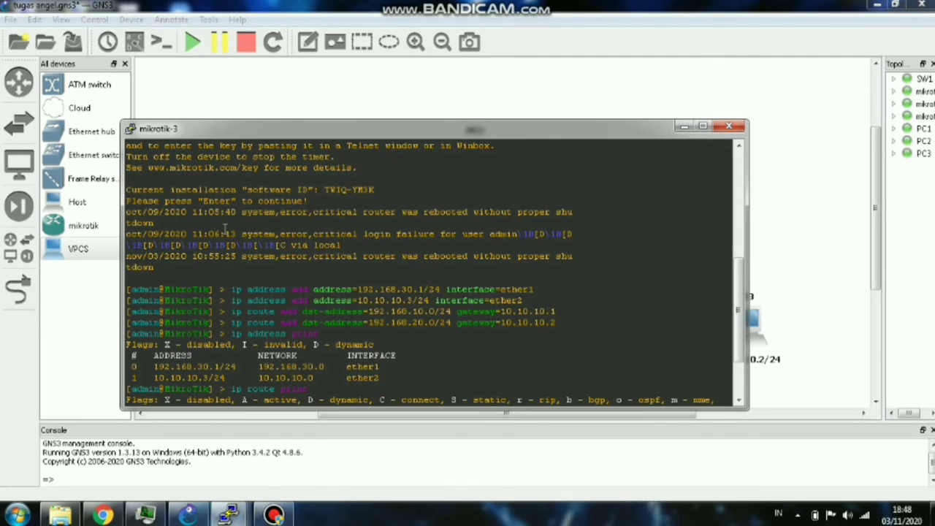
scroll(225, 229, "up", 4)
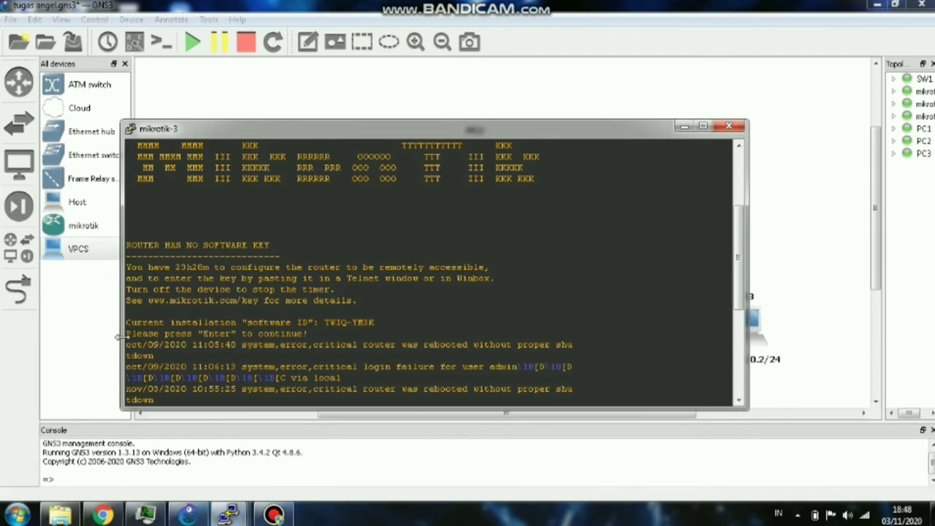
left_click_drag(130, 333, 306, 333)
scroll(340, 317, "down", 4)
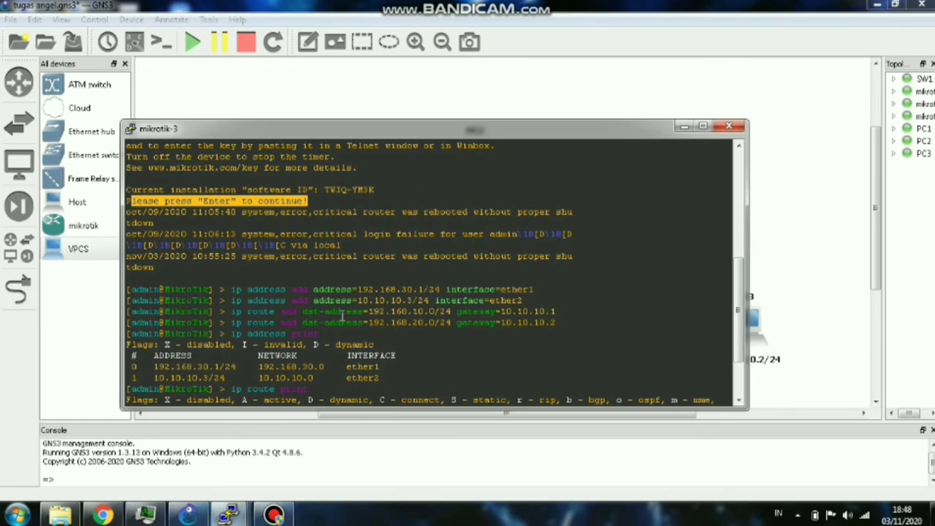
left_click(518, 278)
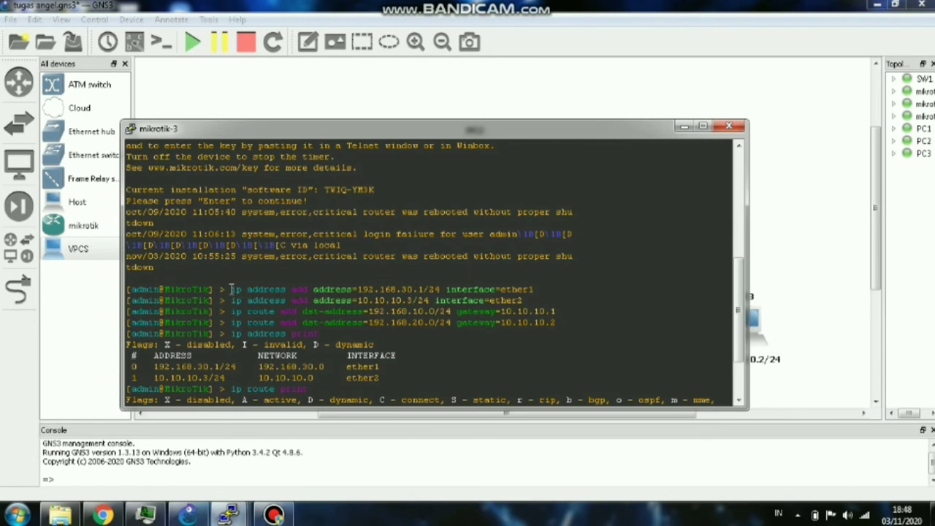
- Highlight the ip address add commands for ether1 and ether2 in the mikrotik-3 console, then return to the topology
left_click_drag(228, 290, 577, 290)
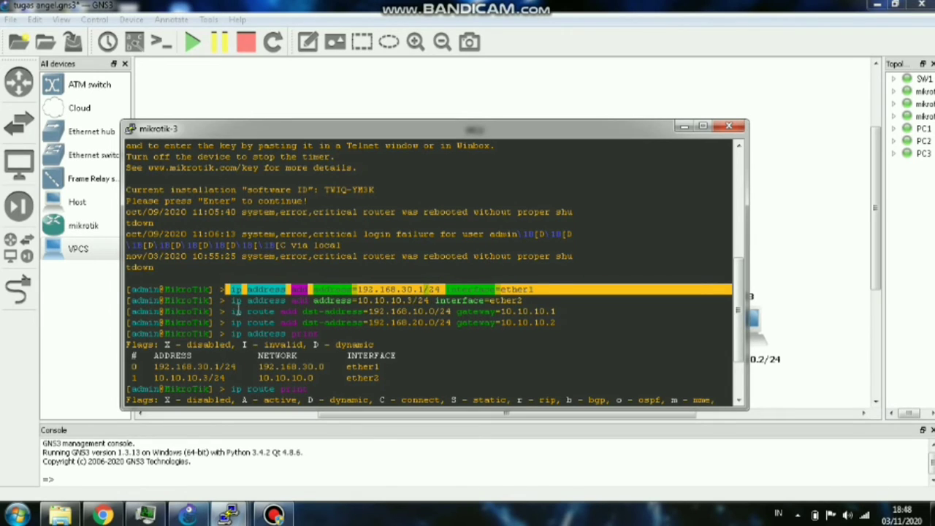
left_click_drag(229, 300, 572, 308)
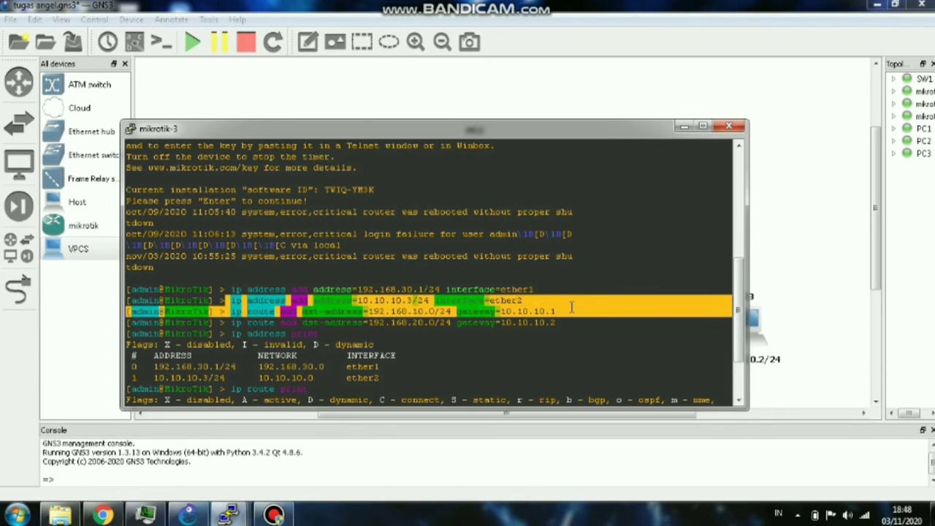
left_click(524, 283)
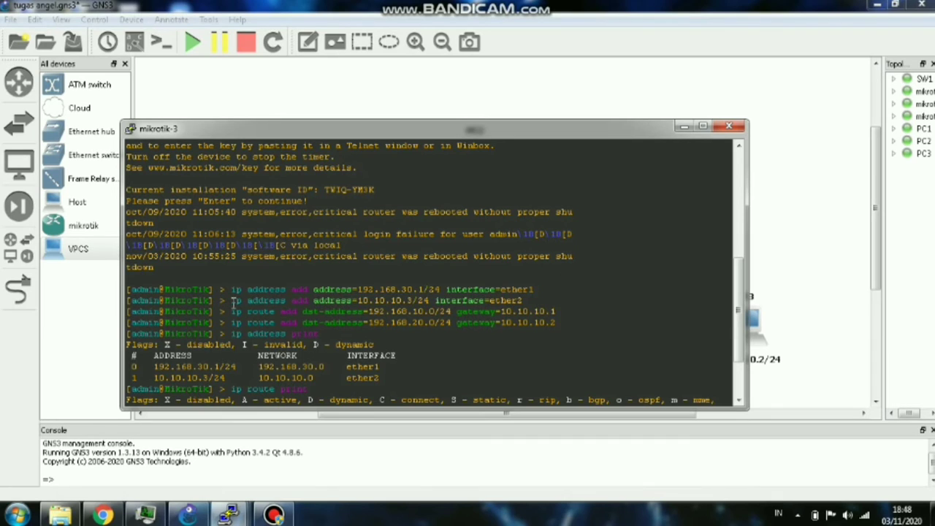
left_click_drag(232, 300, 544, 303)
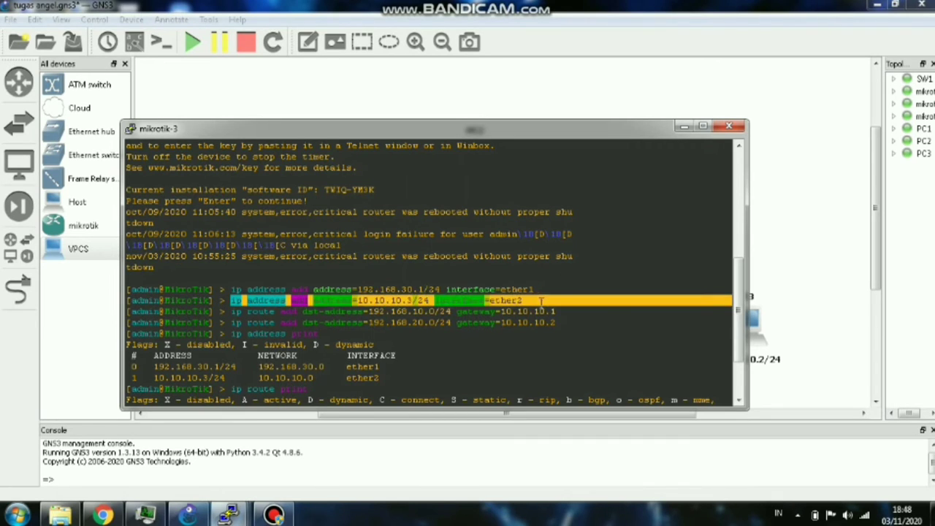
left_click(465, 272)
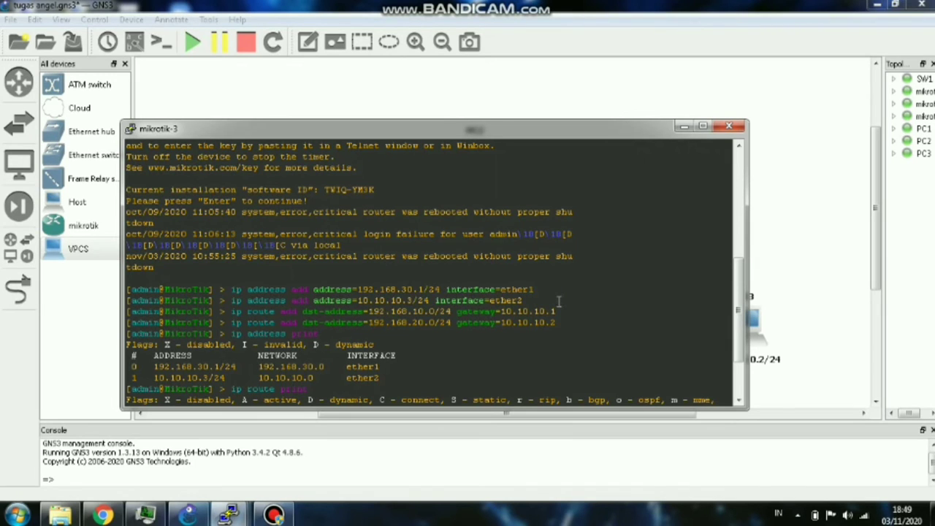
left_click(766, 244)
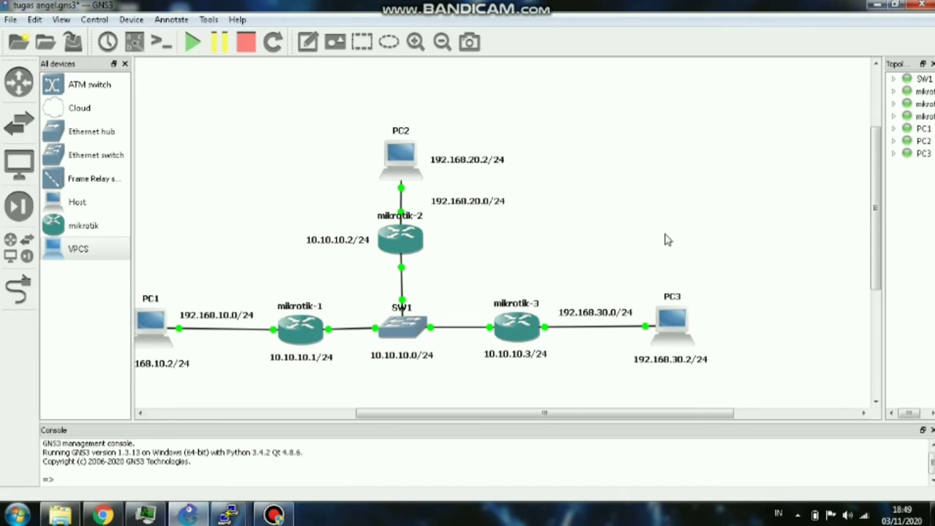
left_click_drag(556, 416, 522, 422)
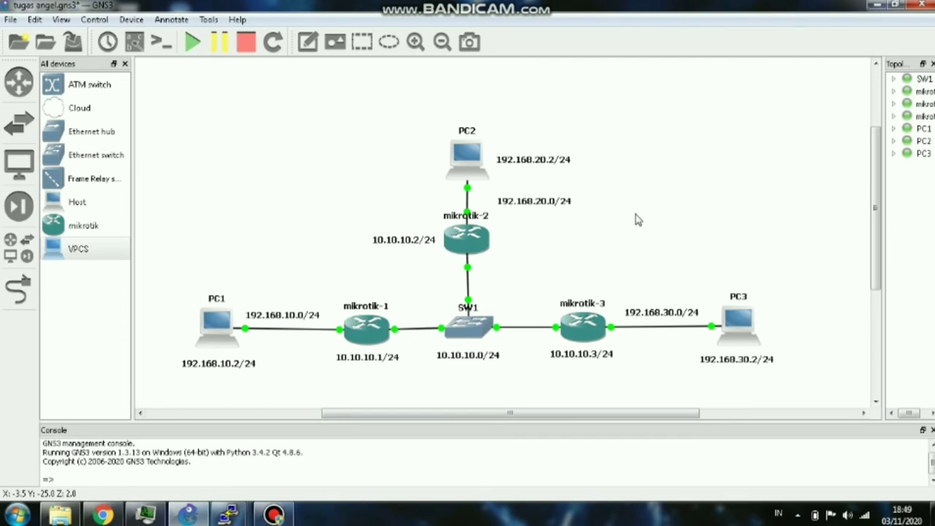
scroll(638, 219, "down", 1)
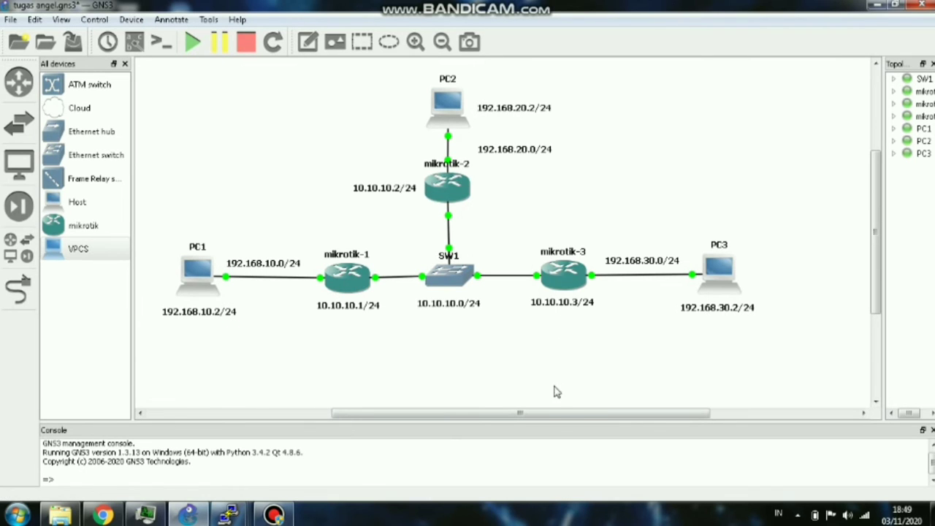
left_click_drag(555, 414, 530, 416)
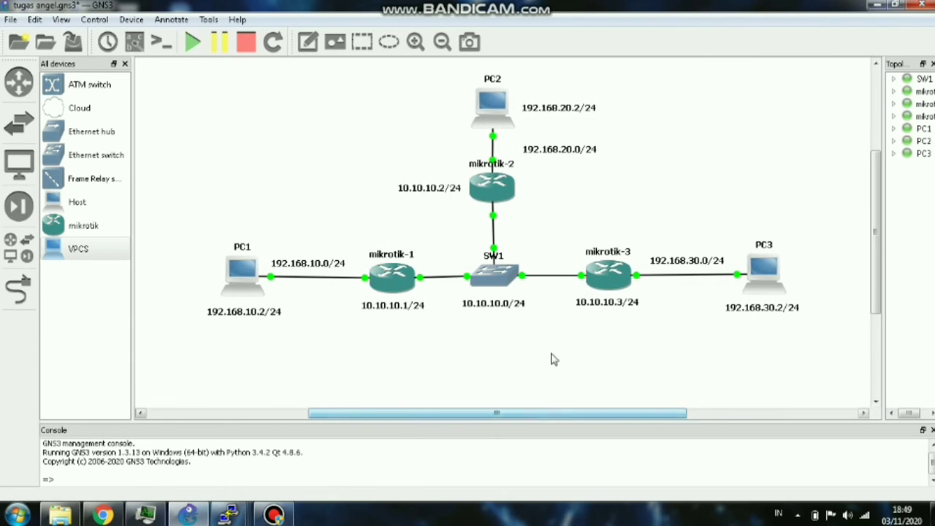
scroll(552, 355, "up", 1)
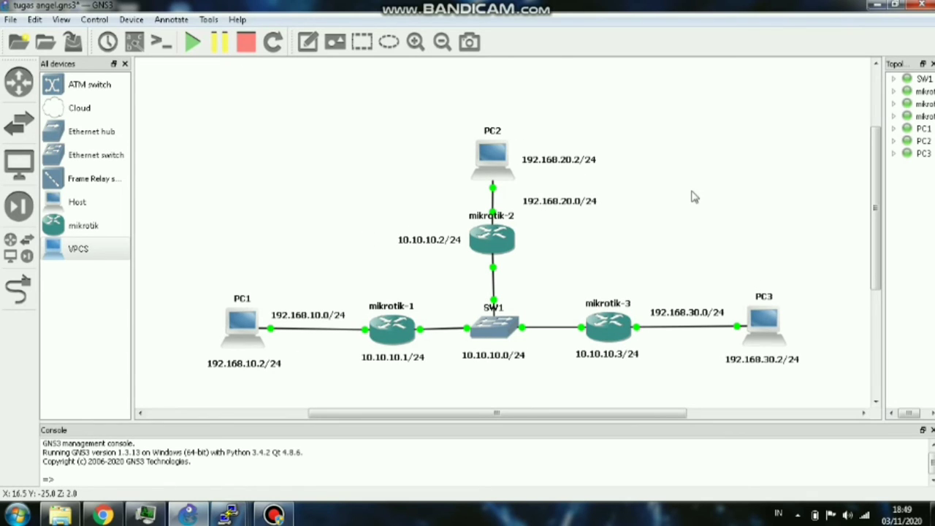
scroll(694, 197, "right", 1)
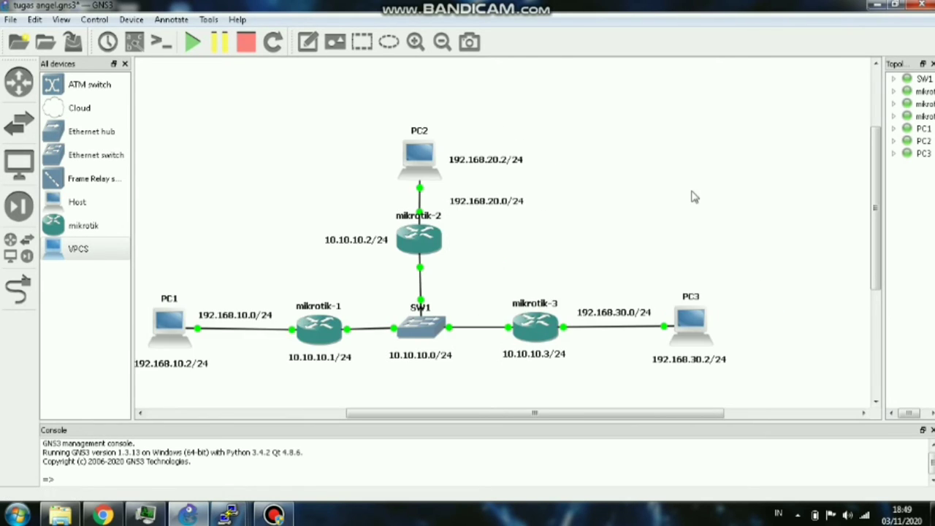
left_click_drag(569, 414, 532, 416)
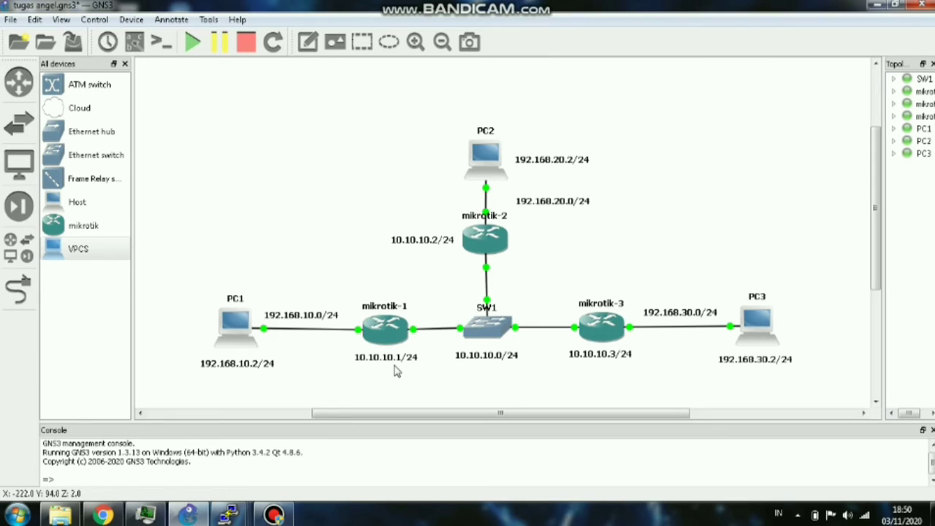
- Open the mikrotik-1 console, highlight its ip route add commands for 192.168.20.0/24 and 192.168.30.0/24, and return to the topology
mouse_move(231, 514)
left_click(478, 428)
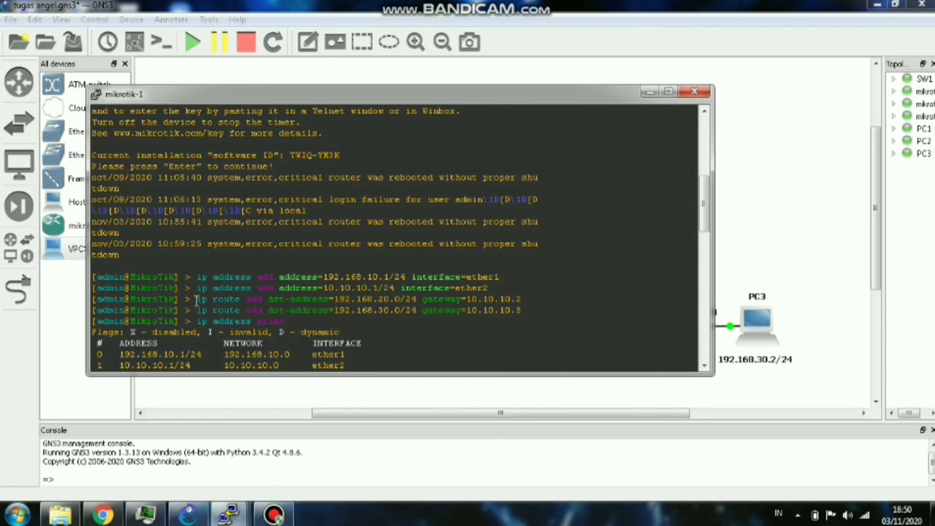
left_click_drag(192, 300, 524, 303)
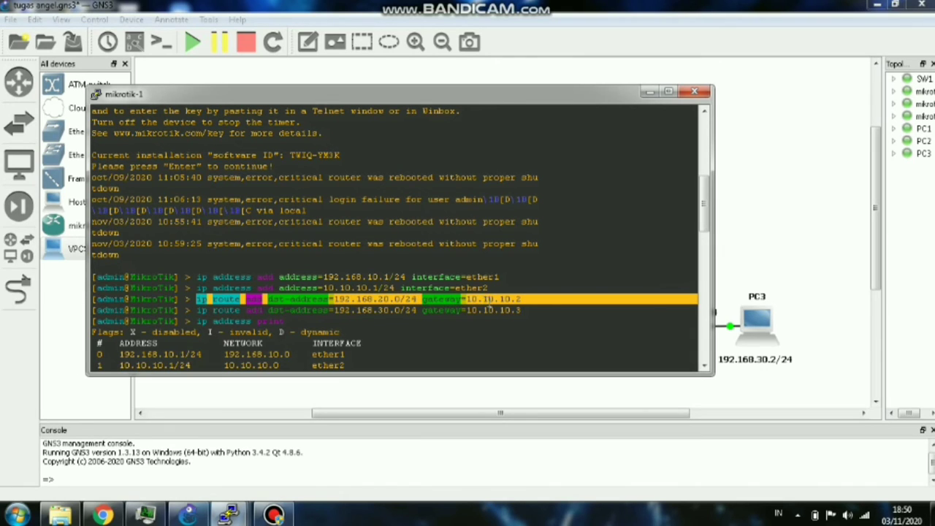
left_click(532, 305)
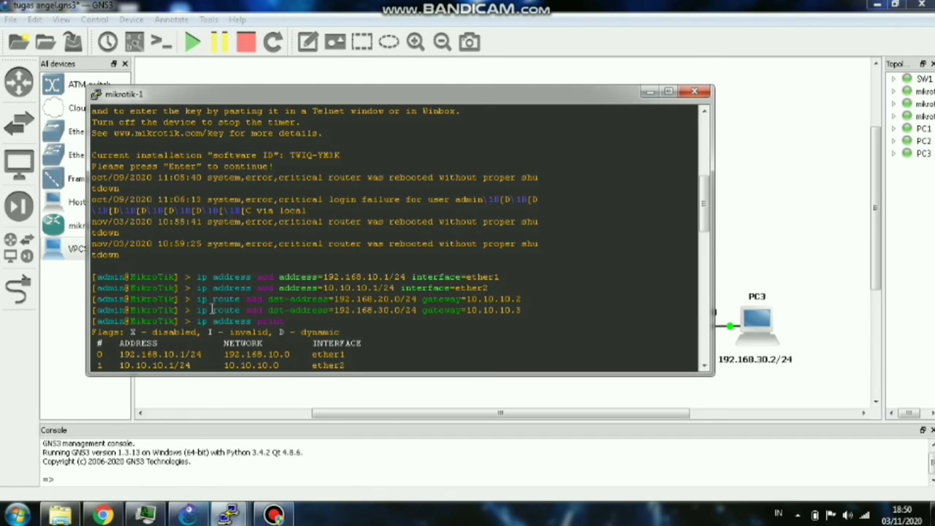
left_click_drag(196, 310, 537, 309)
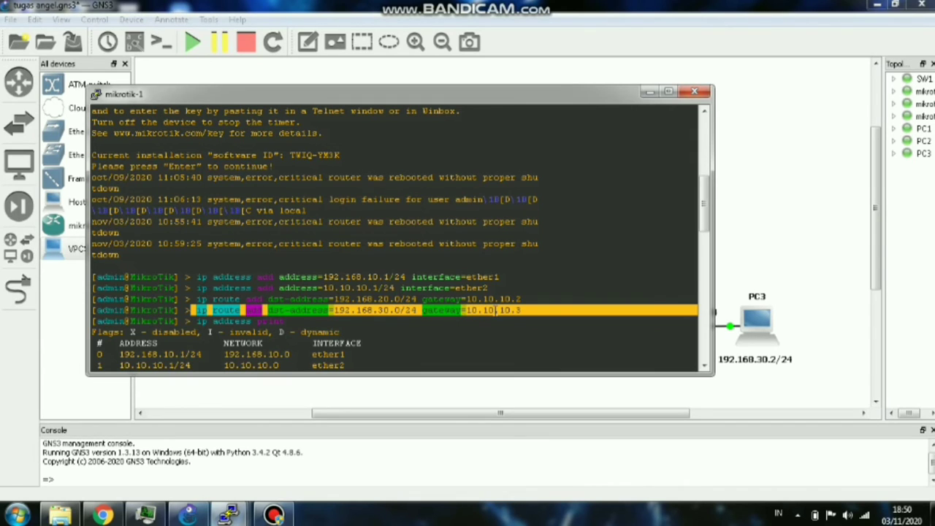
left_click(524, 314)
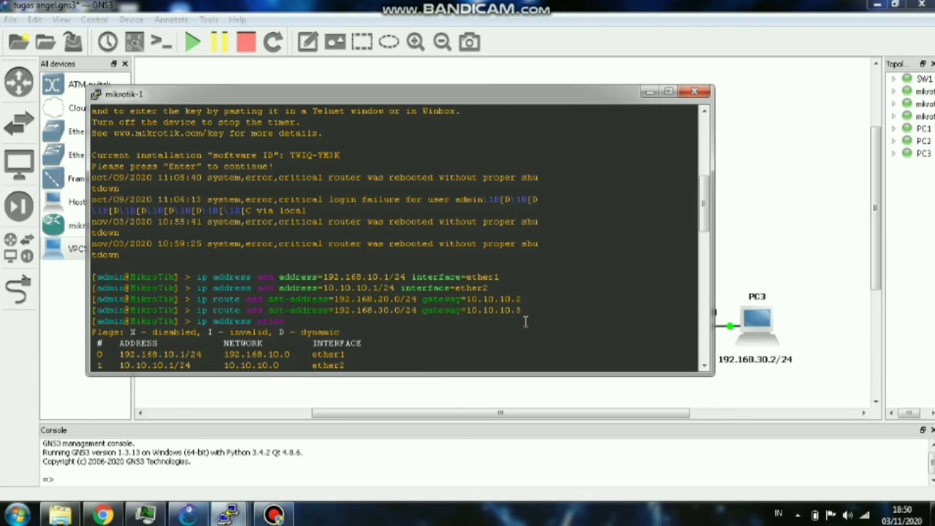
scroll(524, 310, "down", 4)
scroll(524, 310, "up", 4)
left_click(786, 207)
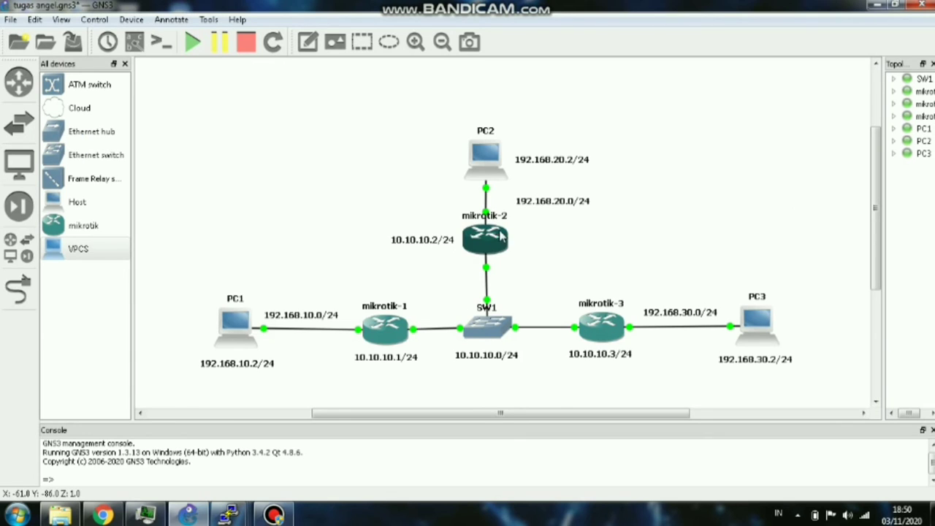
- Open the mikrotik-2 console, highlight its ip route add commands for 192.168.10.0/24 and 192.168.30.0/24, and return to the topology
left_click(229, 515)
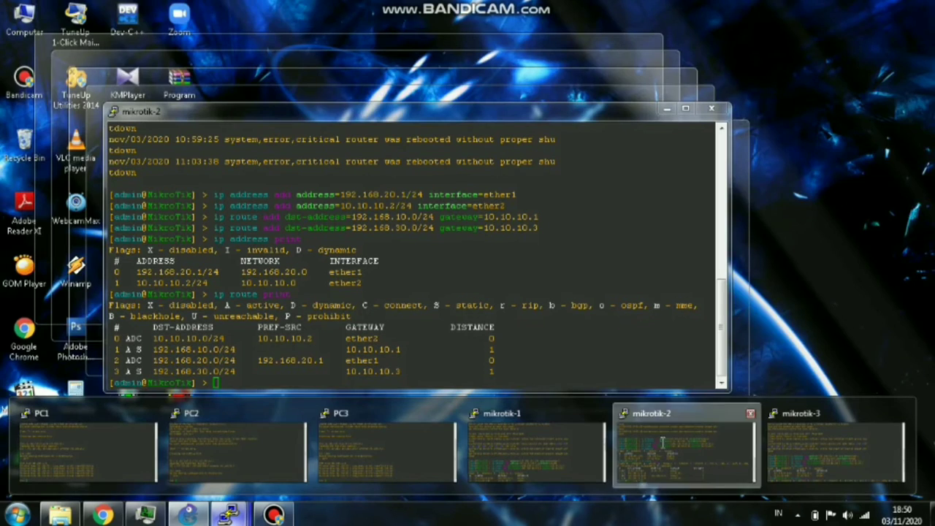
left_click(663, 441)
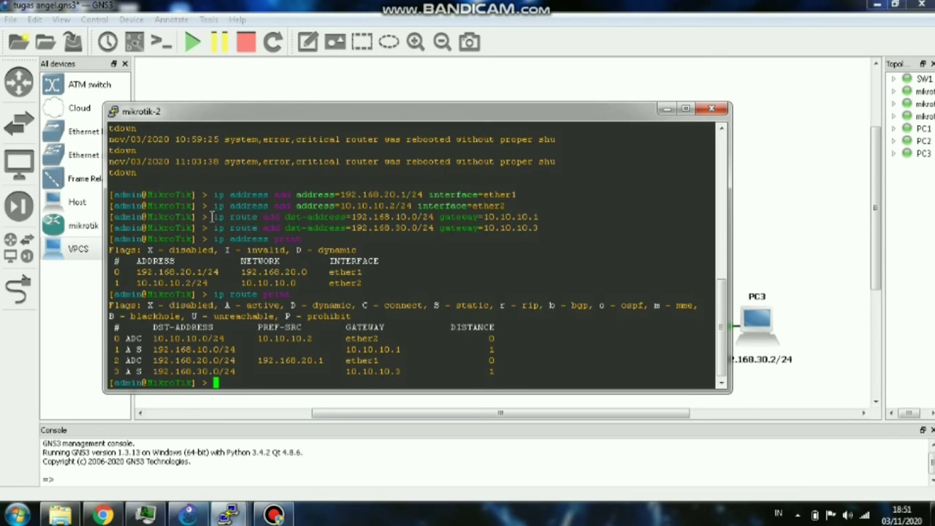
left_click_drag(214, 216, 545, 217)
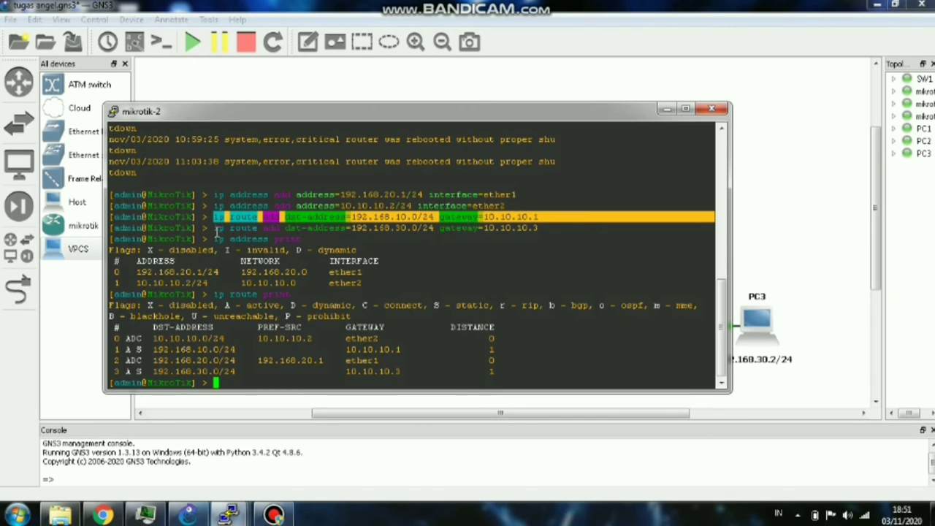
left_click_drag(214, 229, 366, 233)
left_click_drag(534, 228, 553, 228)
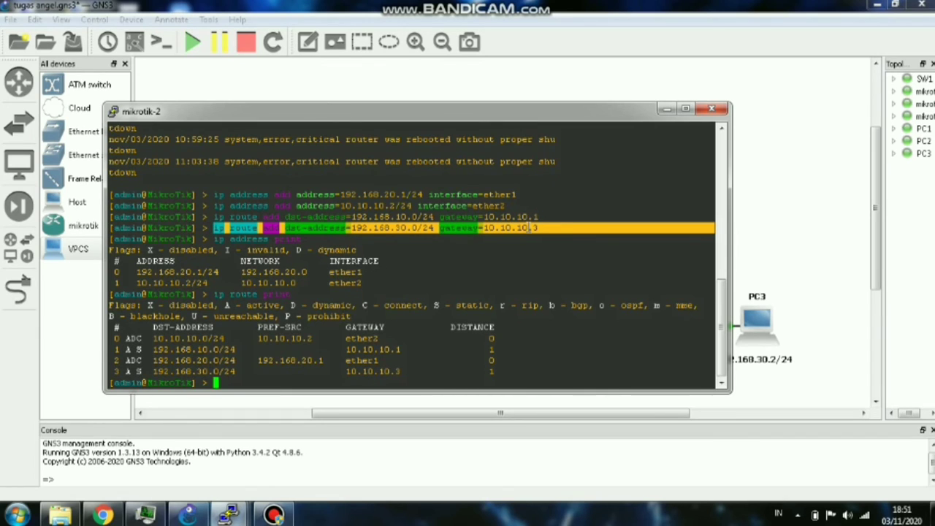
left_click(544, 228)
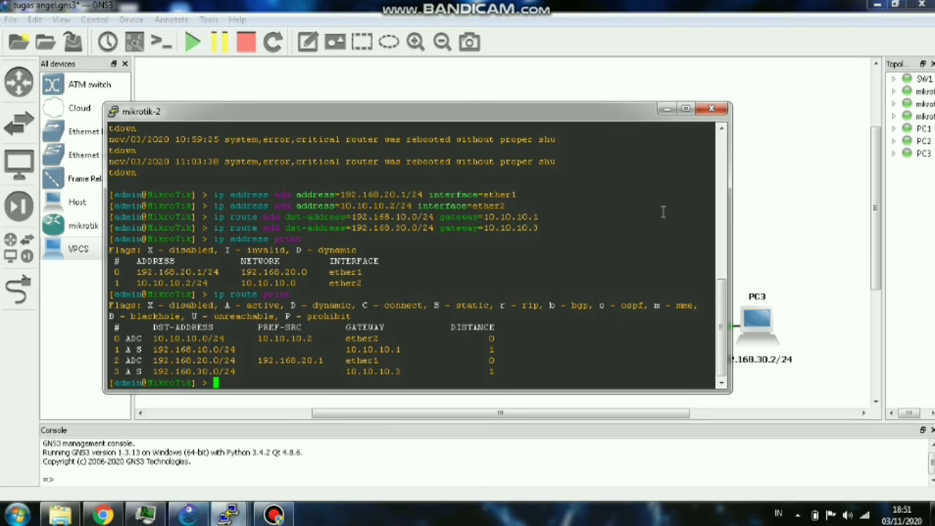
left_click(753, 201)
- Open the mikrotik-3 console and highlight its ip route add commands for 192.168.10.0/24 and 192.168.20.0/24
left_click(228, 516)
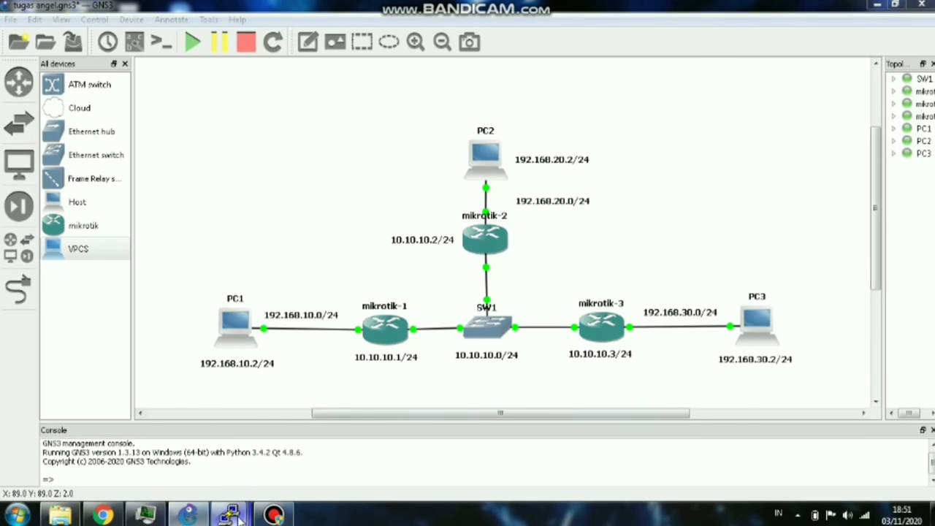
left_click(787, 438)
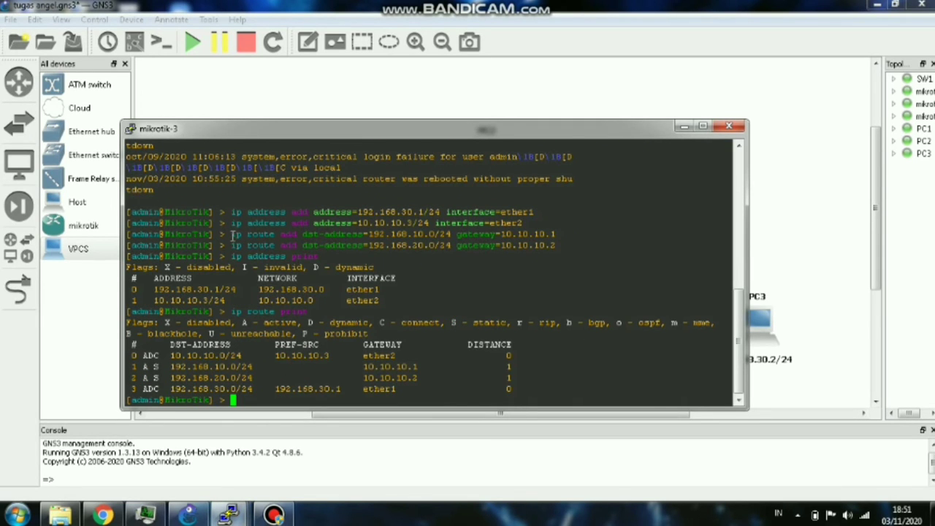
left_click_drag(232, 235, 628, 235)
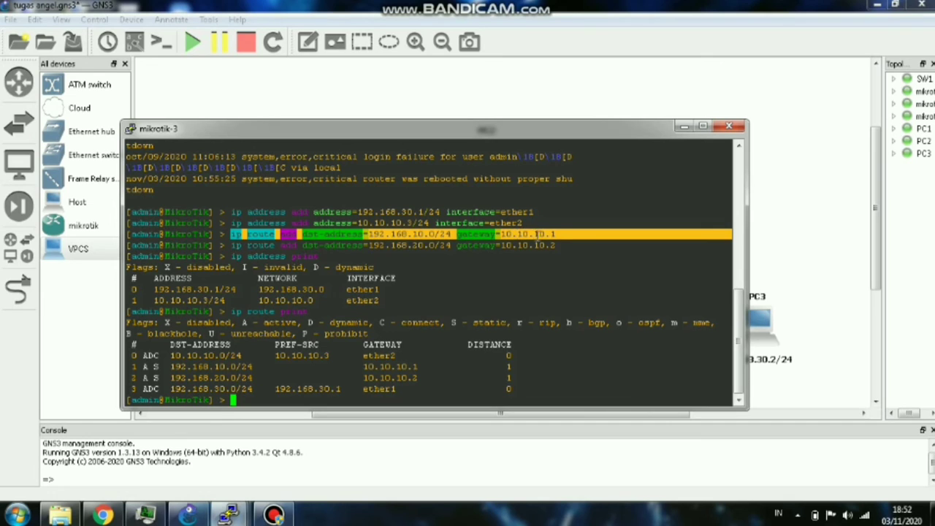
left_click(559, 234)
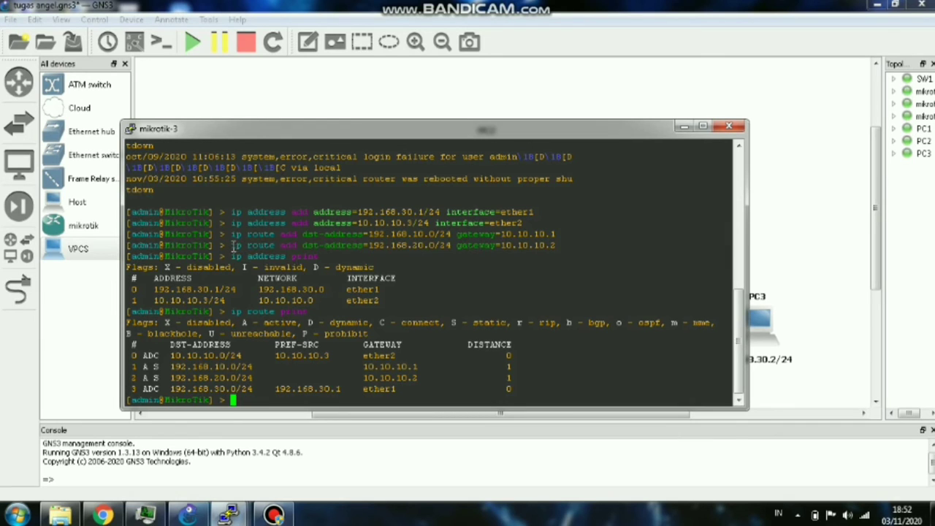
left_click_drag(233, 246, 574, 239)
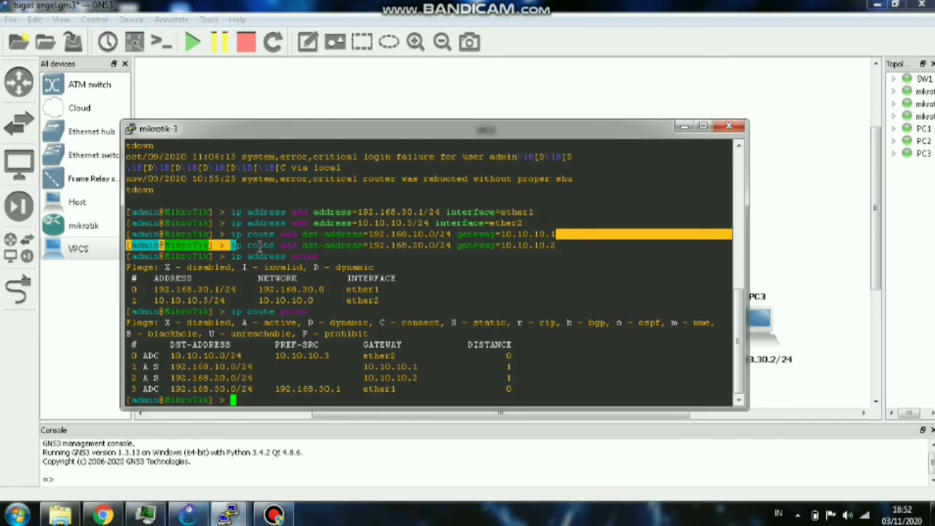
left_click_drag(232, 247, 581, 244)
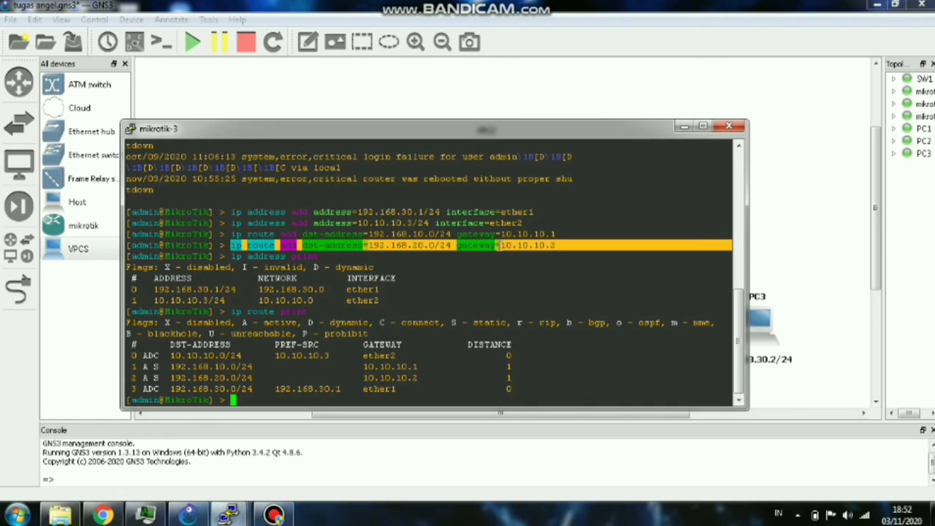
left_click(550, 241)
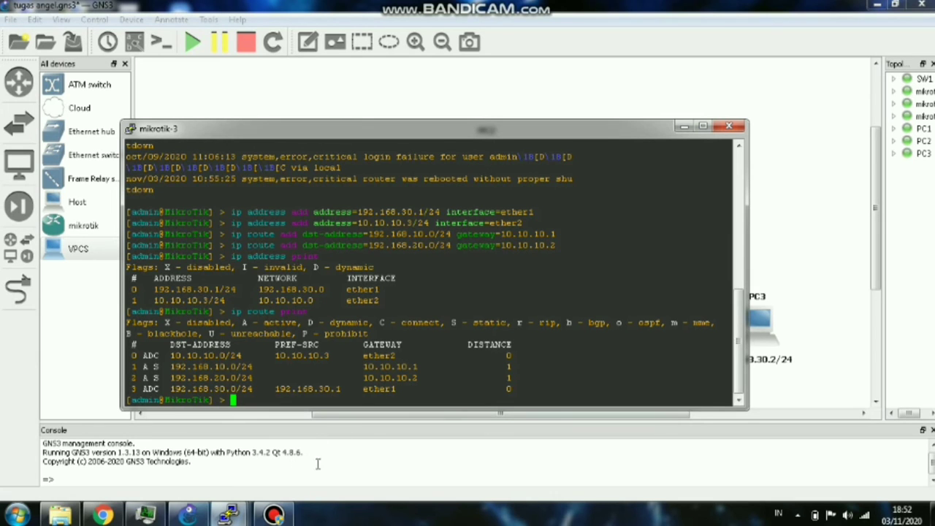
- Return to the topology, then open the mikrotik-1 console and highlight its ip address print command
mouse_move(229, 515)
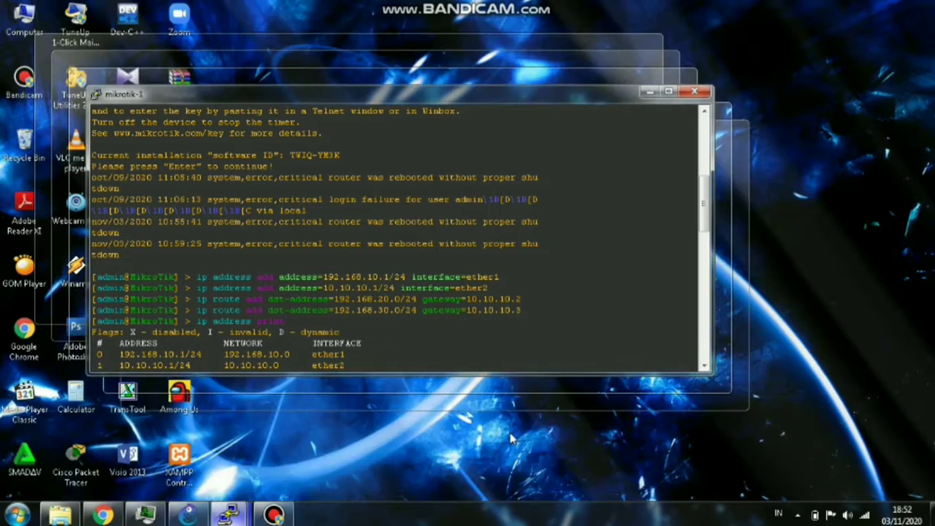
left_click(511, 439)
left_click(188, 514)
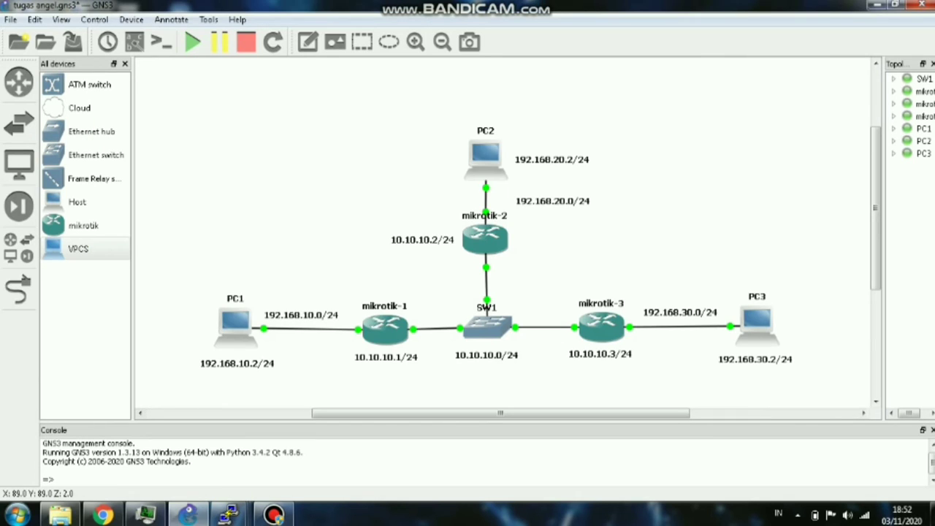
mouse_move(228, 516)
left_click(533, 449)
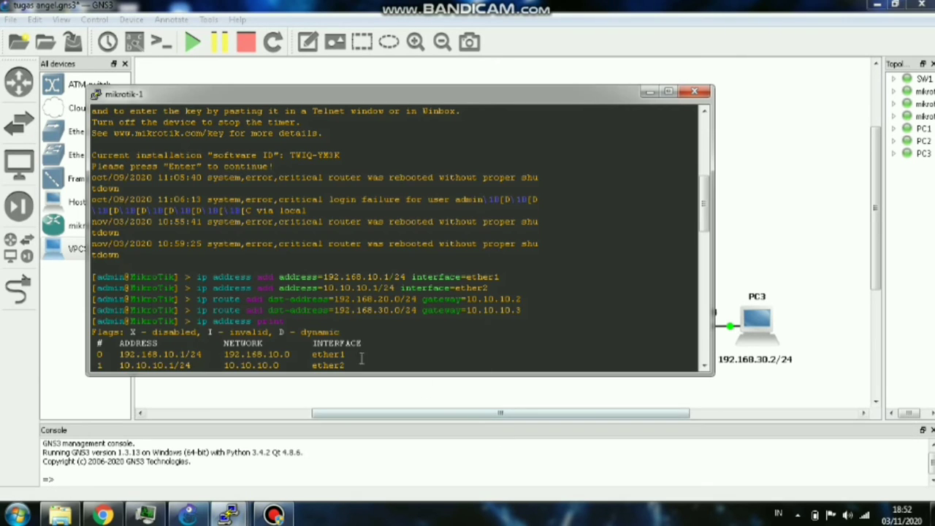
scroll(285, 334, "down", 4)
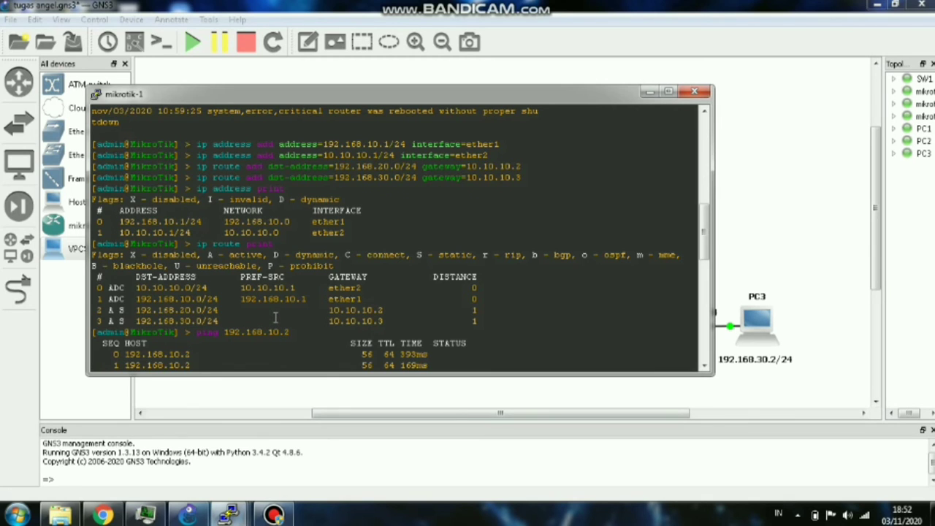
scroll(275, 316, "up", 4)
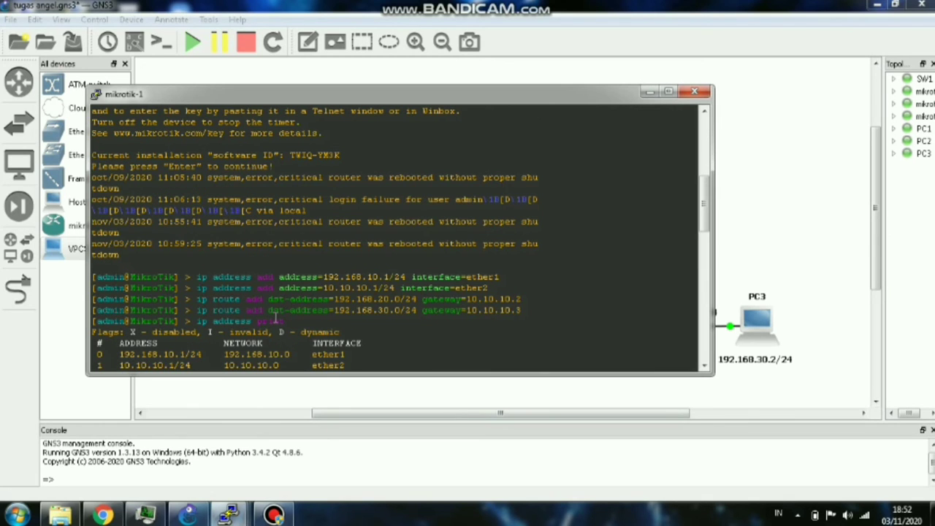
scroll(272, 317, "down", 4)
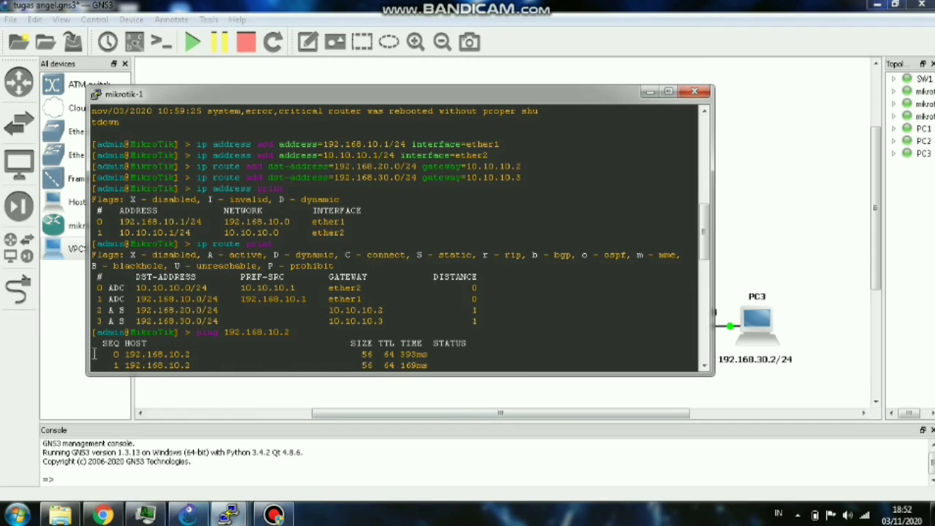
left_click_drag(197, 191, 289, 192)
left_click(413, 191)
- Highlight the ip address print output covering ether1 and ether2 in the mikrotik-1 console, then clear the highlight
left_click_drag(88, 200, 93, 219)
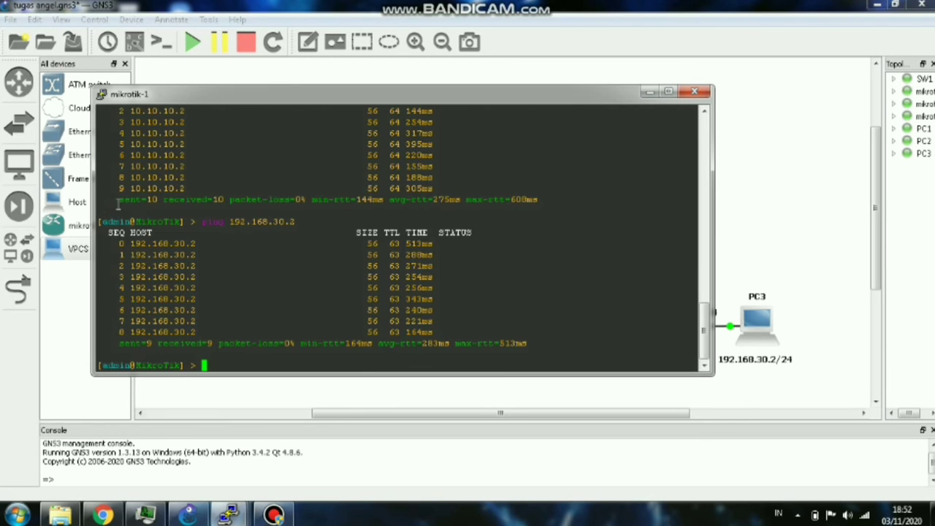
scroll(153, 219, "up", 8)
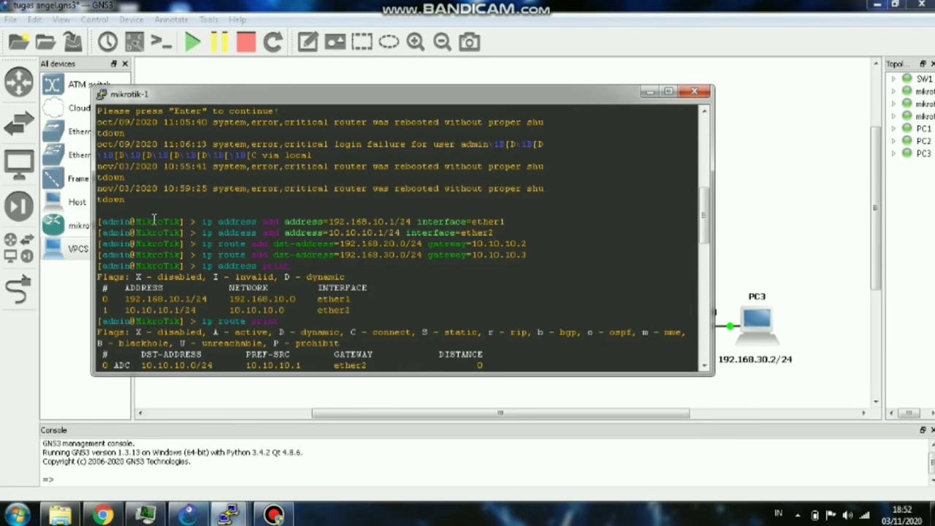
left_click_drag(98, 277, 370, 312)
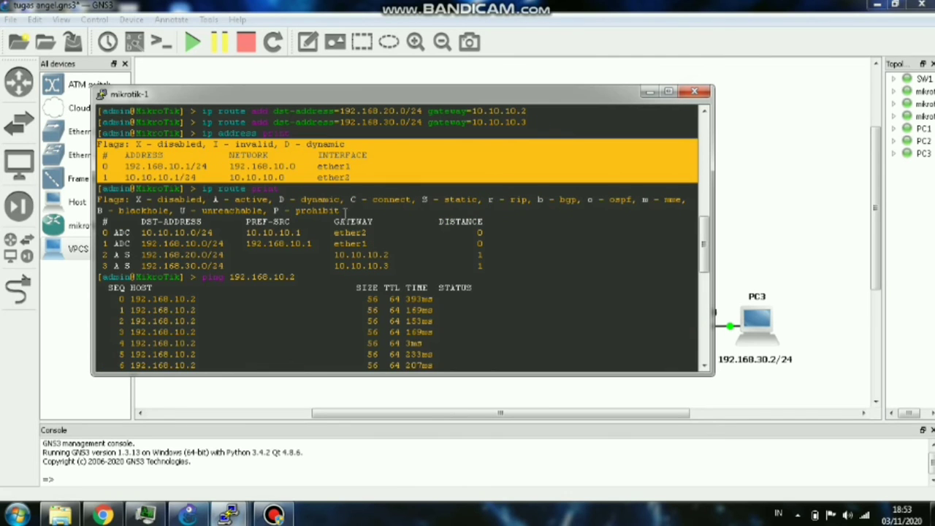
left_click(416, 167)
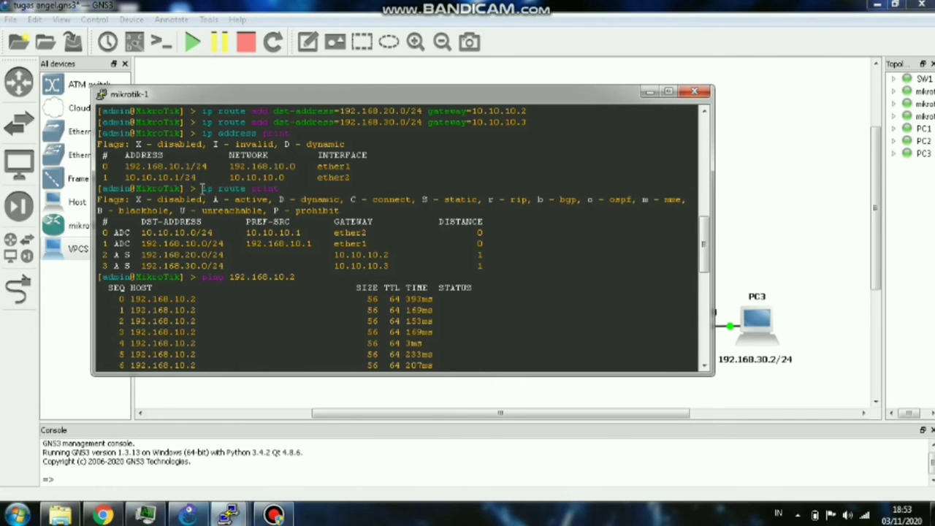
- Highlight the ip route print command with its routing table in the mikrotik-1 console, then return to the topology
left_click_drag(199, 188, 285, 188)
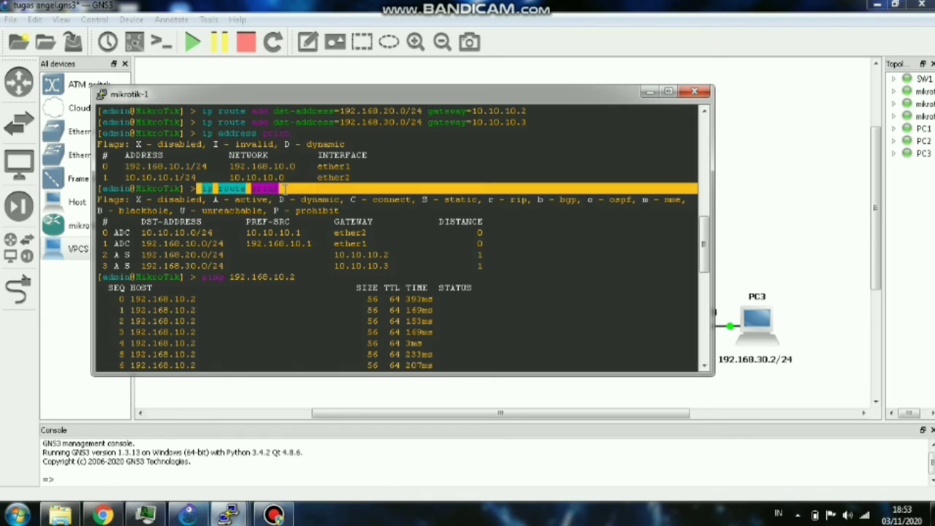
left_click_drag(199, 188, 501, 262)
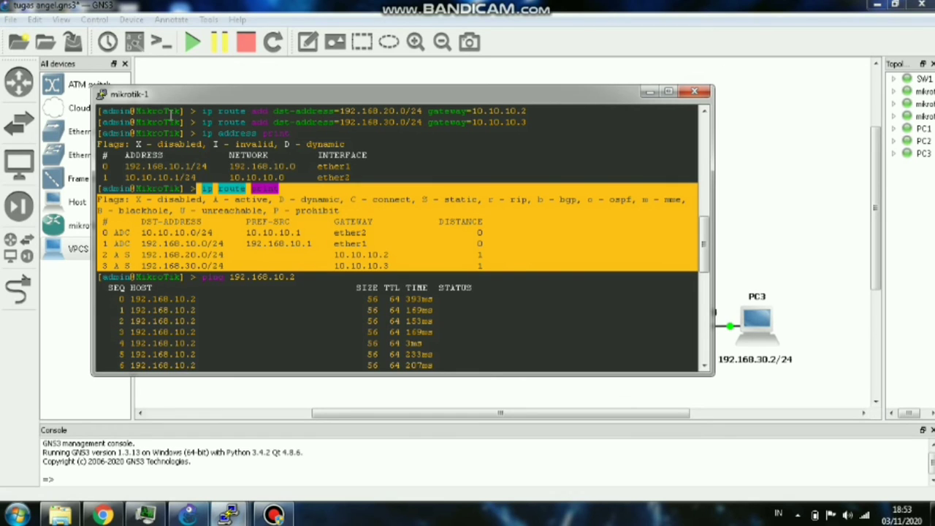
left_click(790, 140)
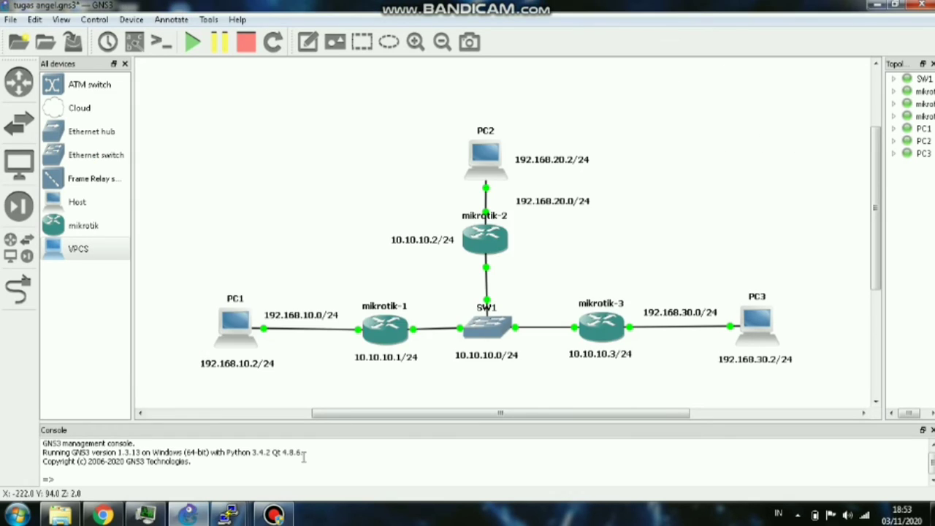
- Open the mikrotik-2 console, highlight its ip address print and ip route print commands with their output, and return to the topology
mouse_move(228, 514)
left_click(646, 431)
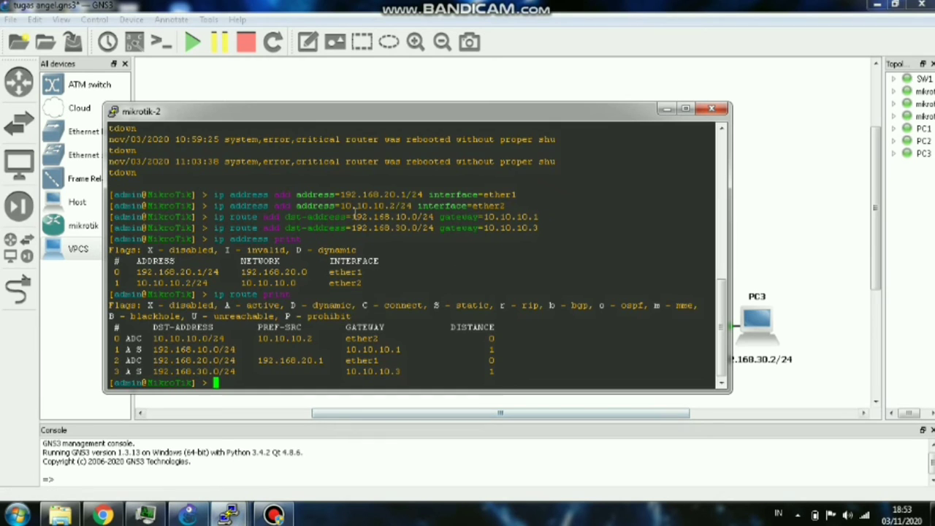
left_click_drag(214, 239, 385, 281)
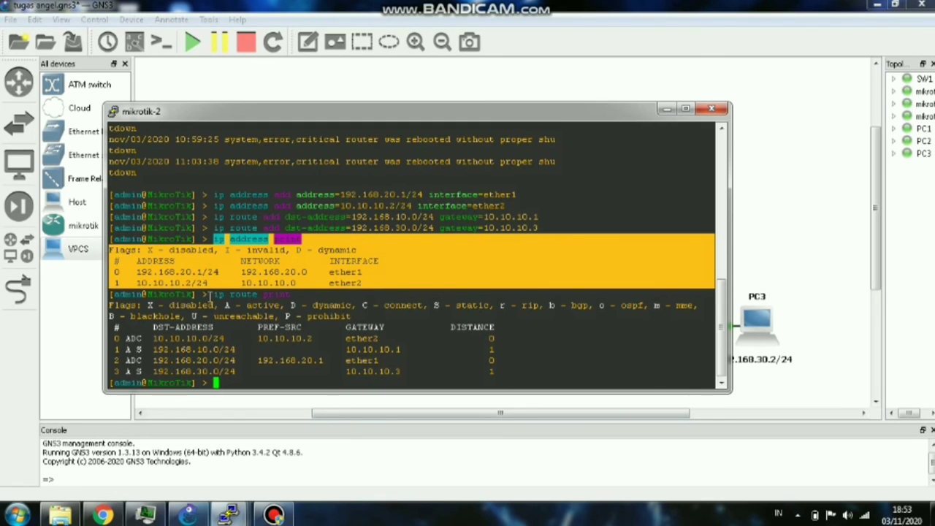
left_click_drag(211, 294, 523, 378)
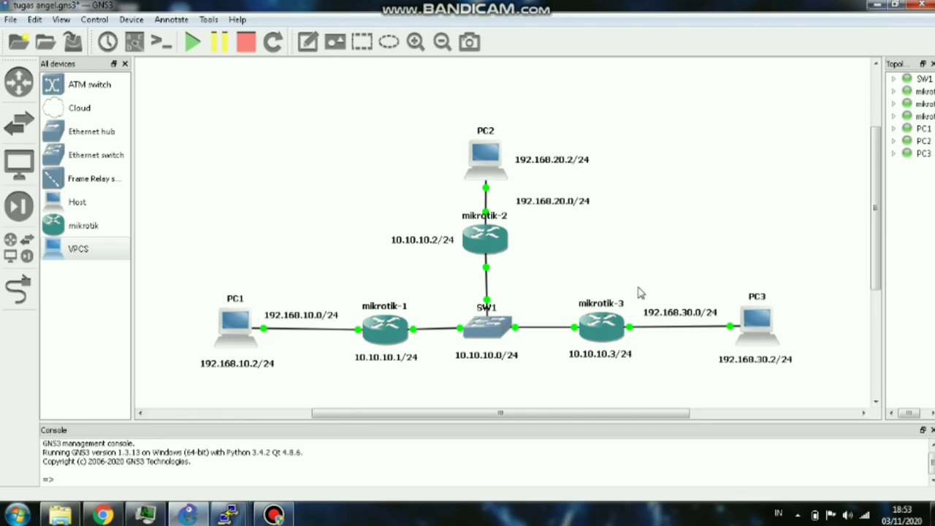
left_click(799, 191)
- Open the mikrotik-3 console, highlight its ip address print and ip route print commands with their output, and return to the topology
mouse_move(229, 514)
left_click(794, 445)
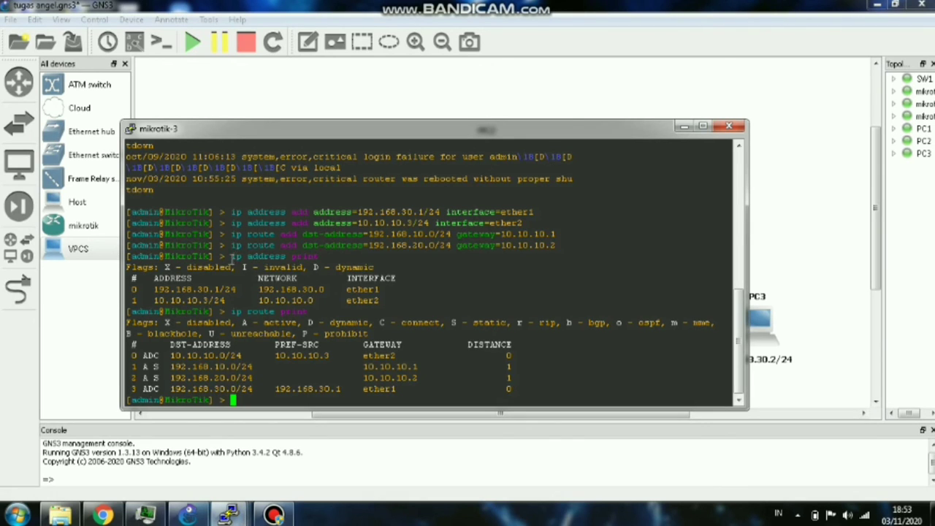
left_click_drag(232, 257, 395, 299)
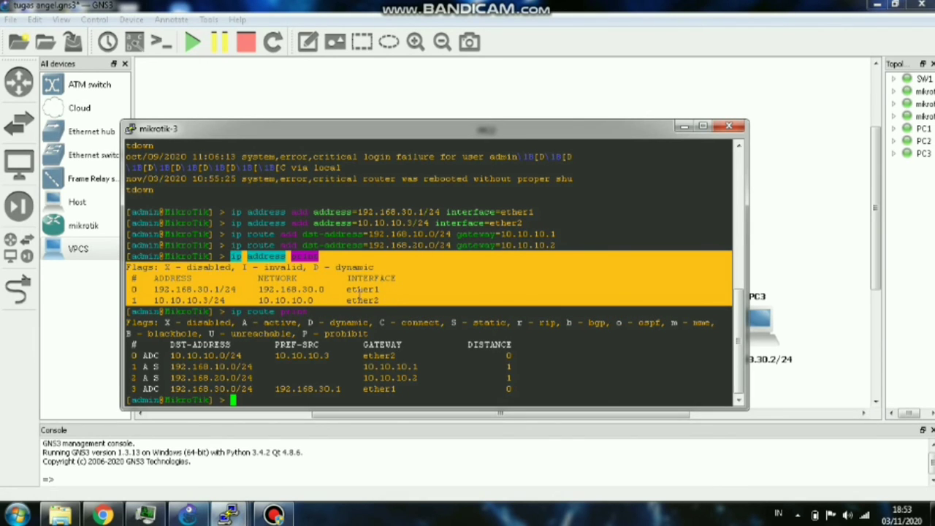
left_click_drag(232, 311, 541, 388)
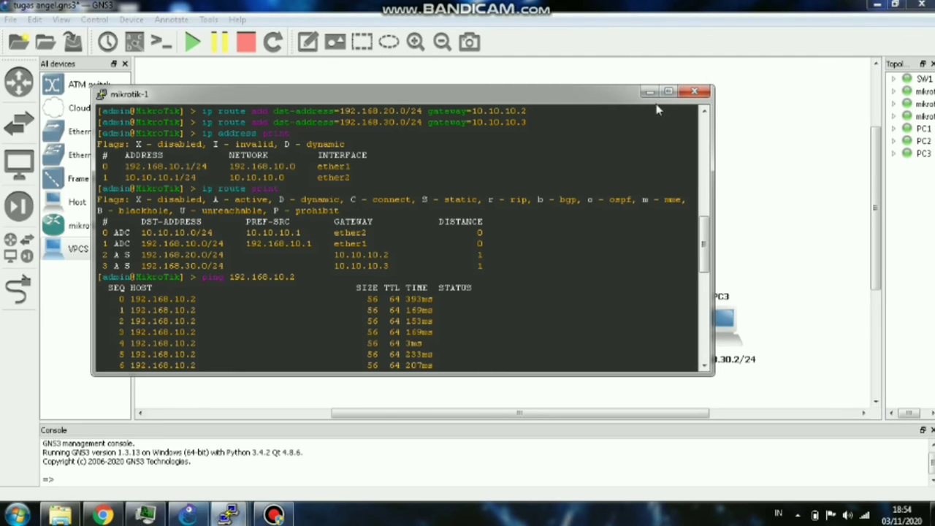
left_click(778, 113)
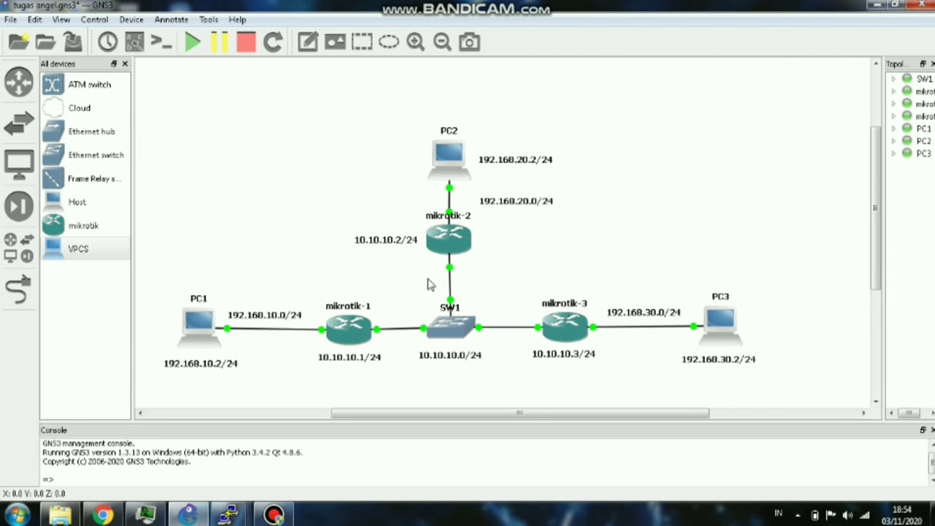
scroll(429, 285, "down", 1)
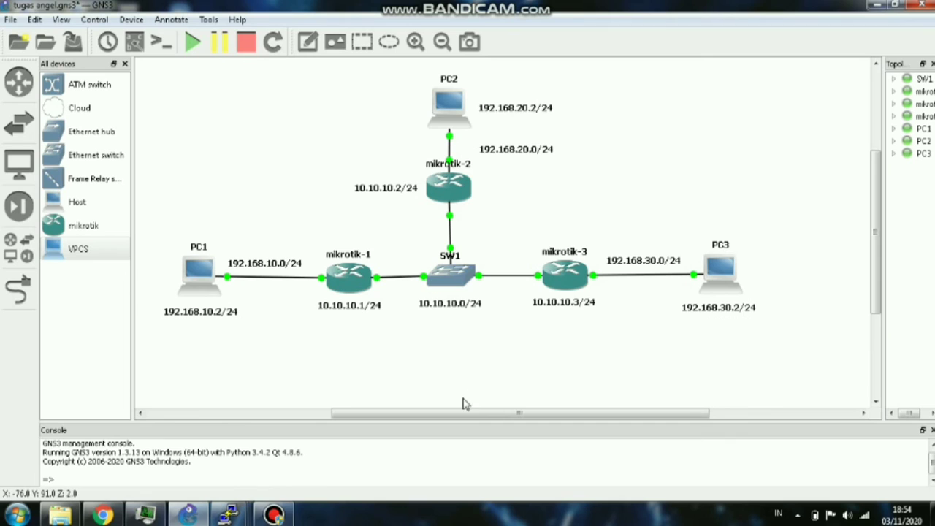
left_click_drag(466, 420, 451, 420)
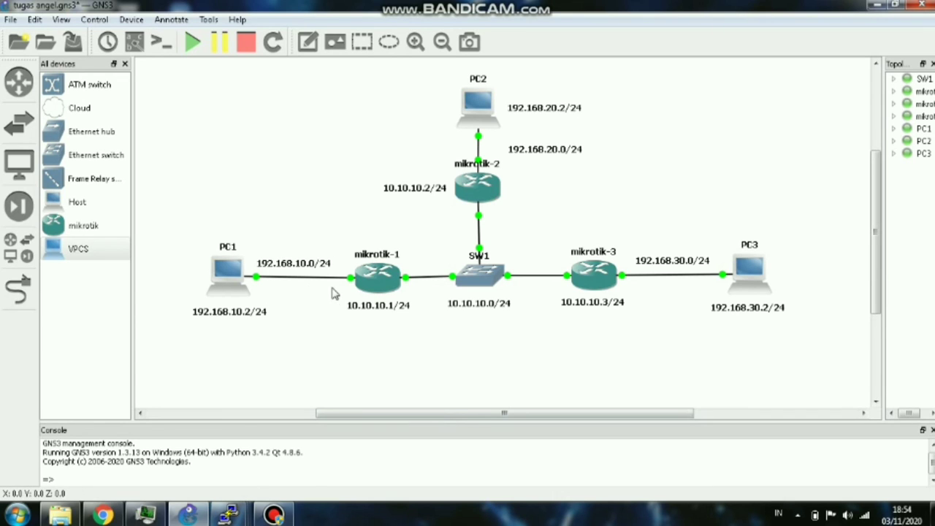
scroll(329, 321, "right", 2)
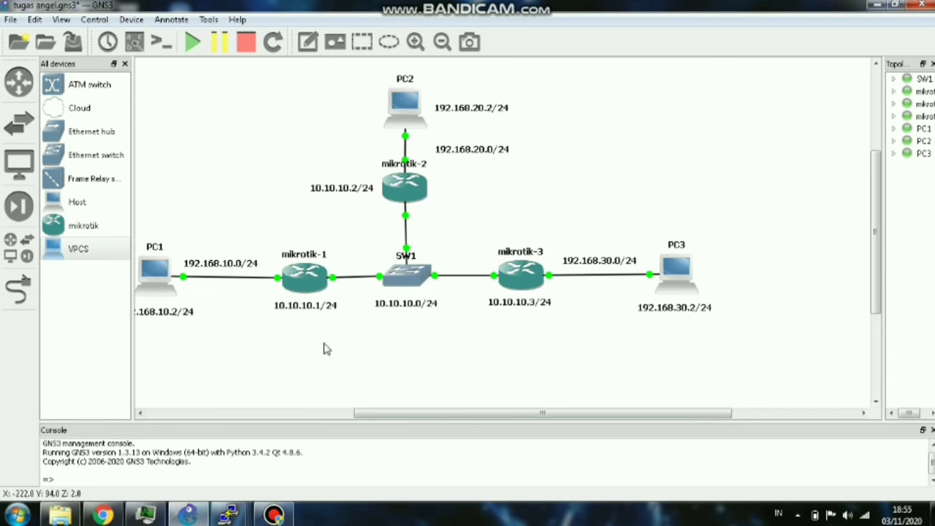
left_click_drag(359, 413, 314, 414)
- Open the mikrotik-1 console and highlight its ping 192.168.10.2 command
mouse_move(228, 515)
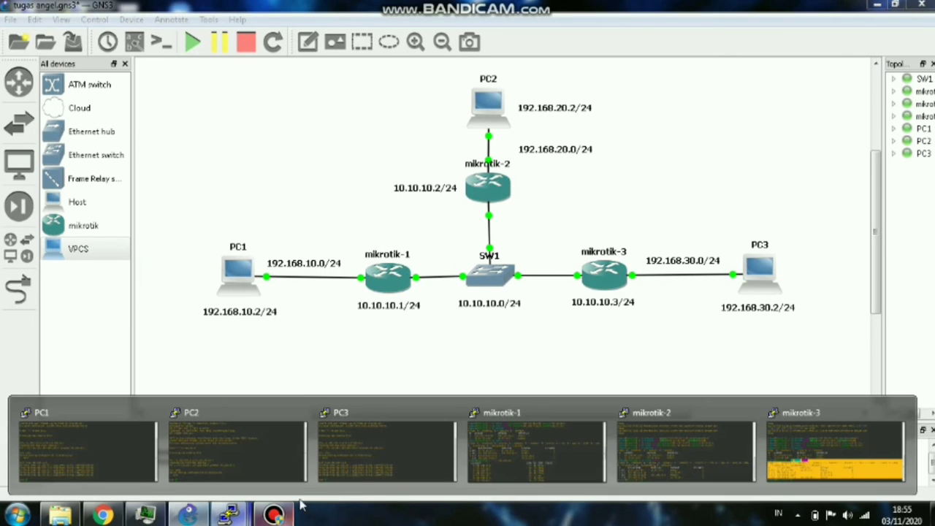
left_click(507, 440)
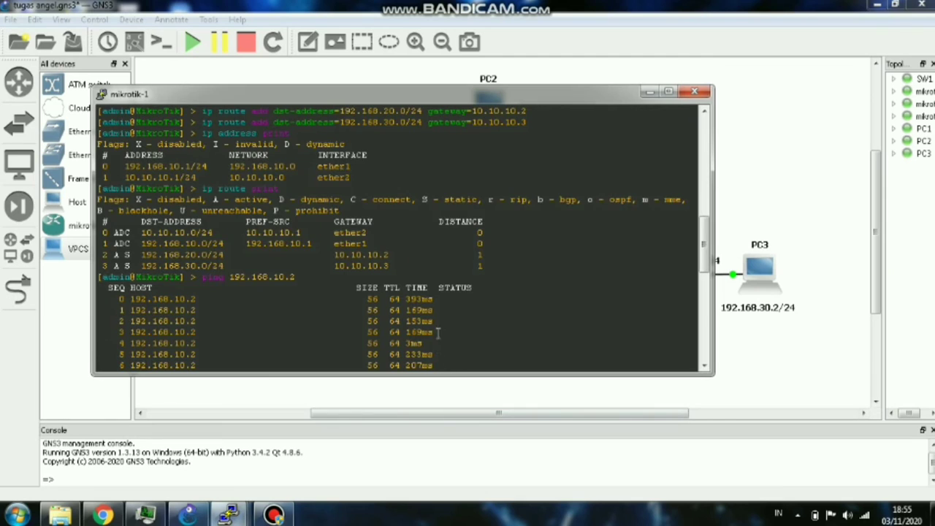
key("ctrl+c")
type("ping 10.10.10.2")
key("Return")
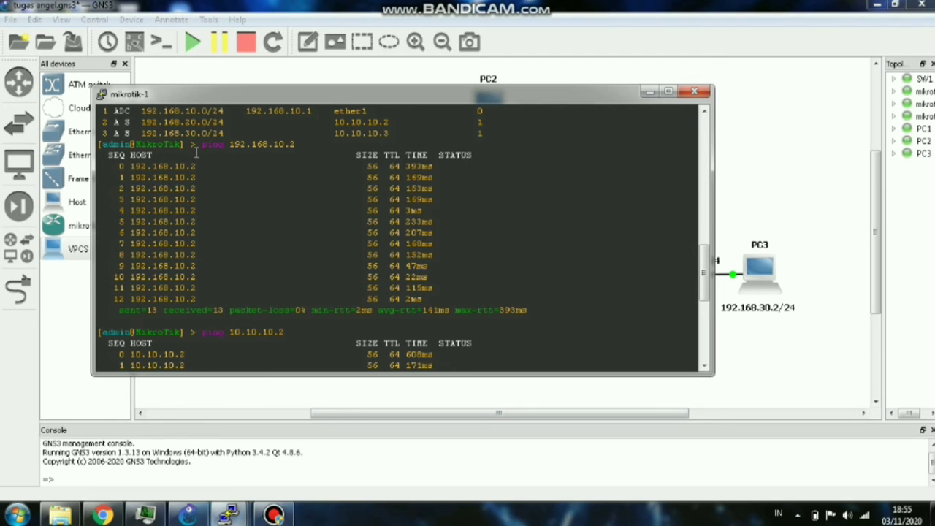
left_click_drag(199, 148, 298, 141)
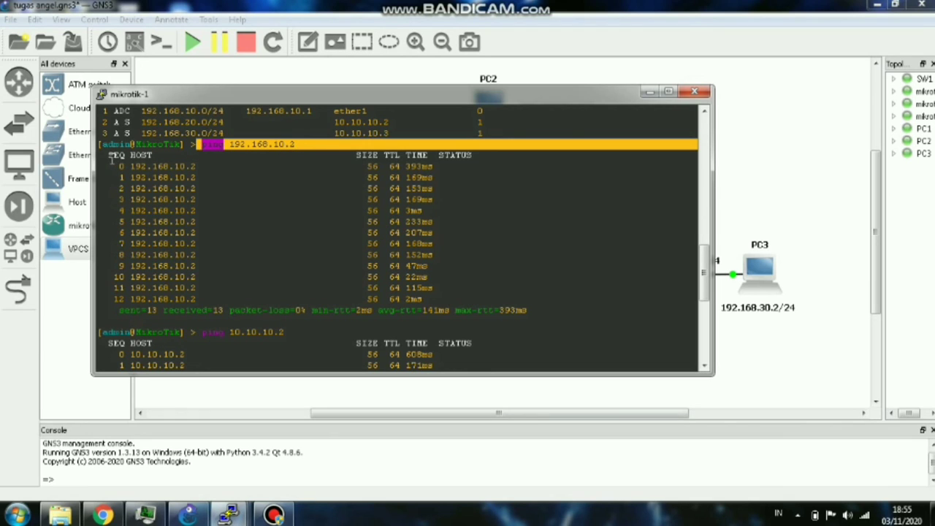
- Highlight the full ping 192.168.10.2 output including its summary line, then return to the topology
left_click_drag(206, 144, 476, 306)
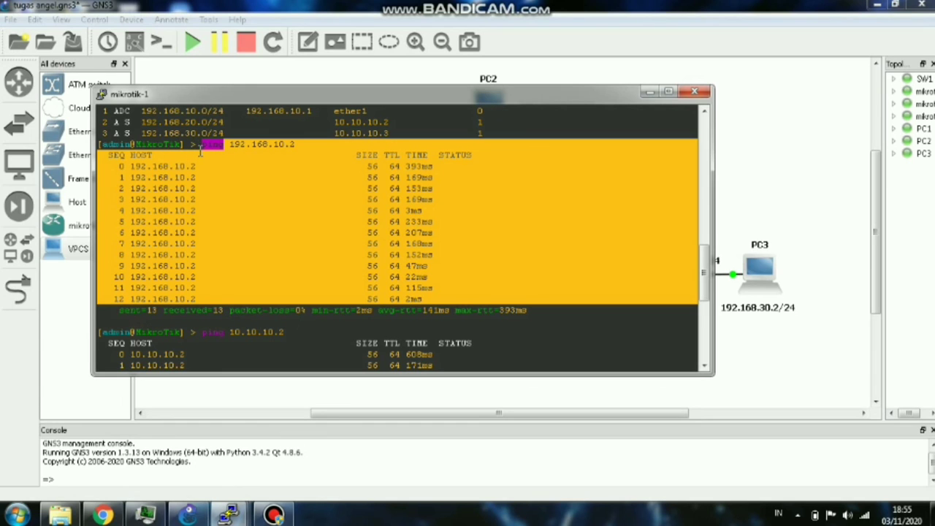
left_click_drag(202, 146, 295, 205)
left_click_drag(423, 292, 555, 311)
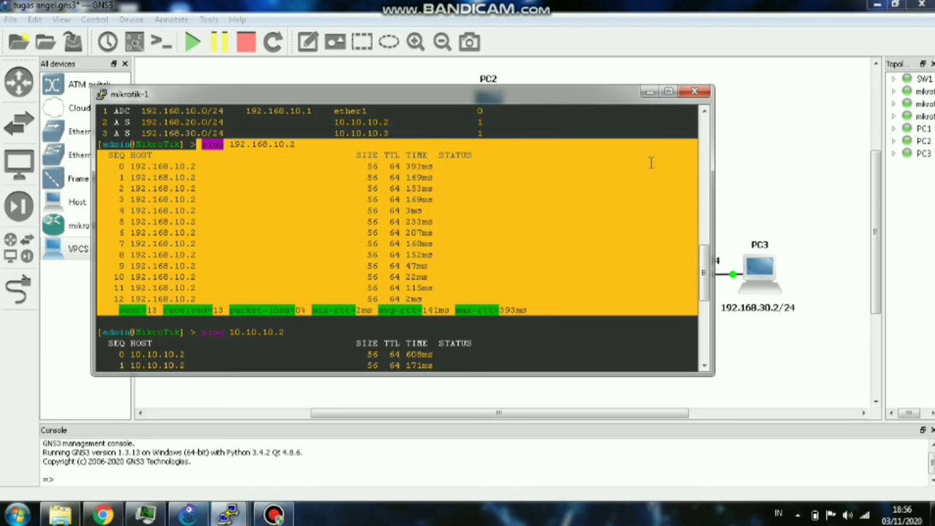
left_click(744, 152)
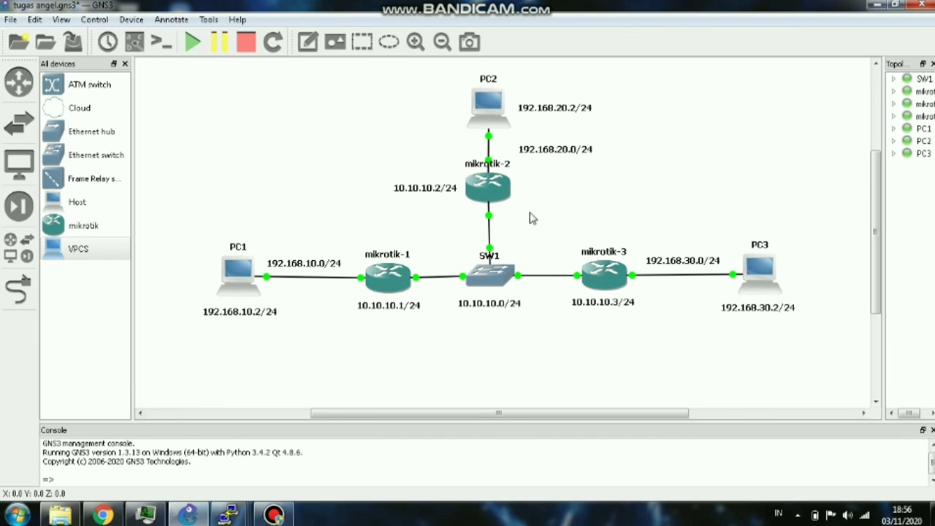
- Reopen the mikrotik-1 console, highlight the ping 10.10.10.2 command with its full output and summary line, and return to the topology
left_click(229, 515)
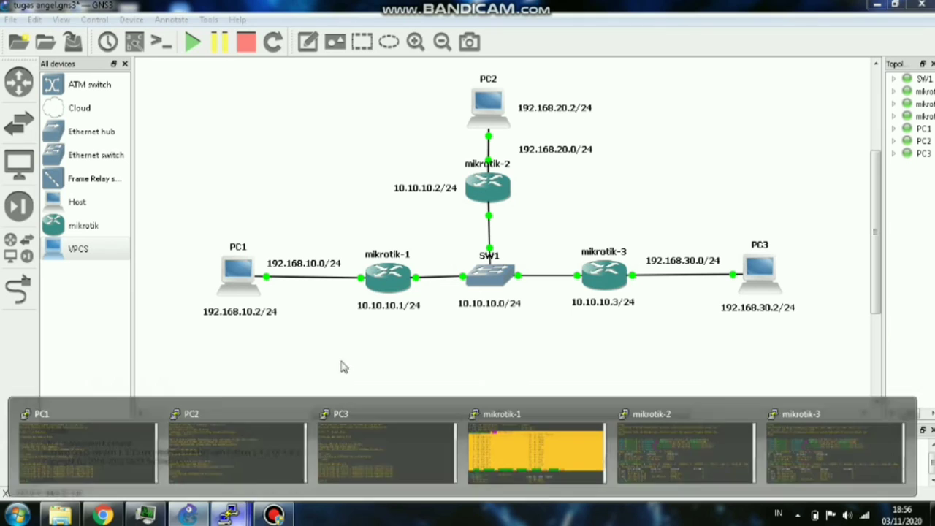
left_click(527, 442)
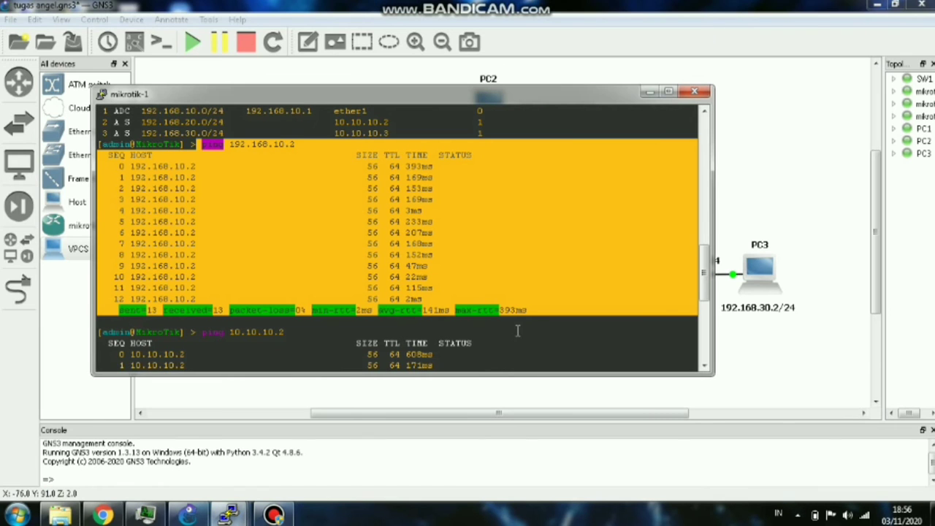
scroll(508, 303, "down", 8)
scroll(497, 292, "up", 12)
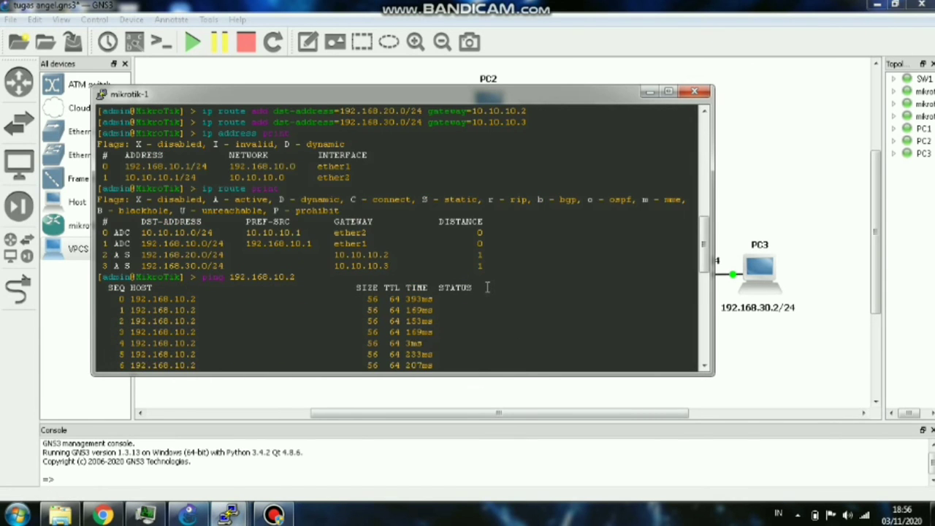
scroll(487, 287, "down", 8)
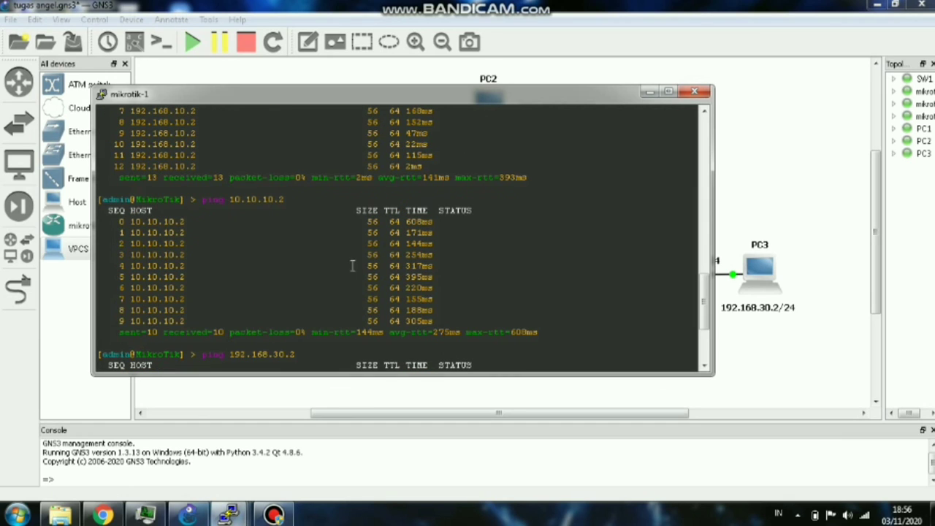
left_click_drag(199, 202, 552, 336)
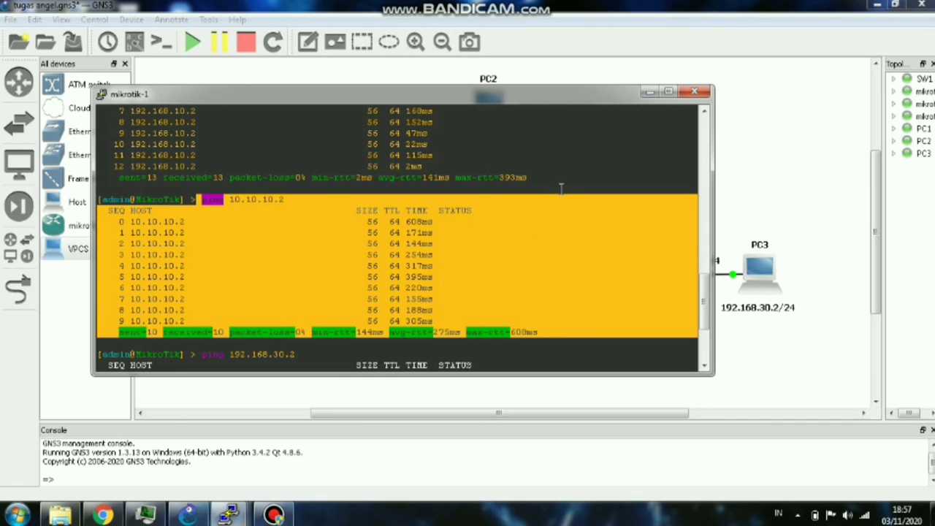
left_click(767, 203)
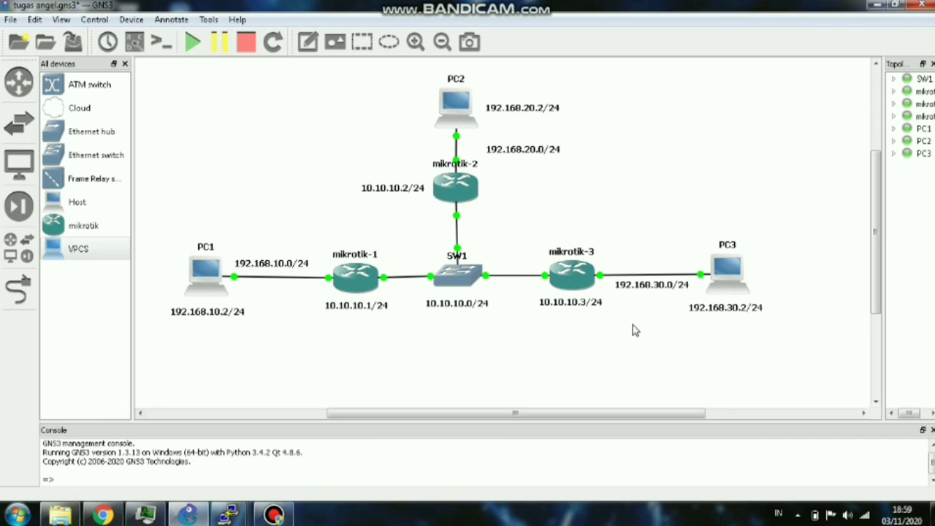
scroll(632, 324, "right", 1)
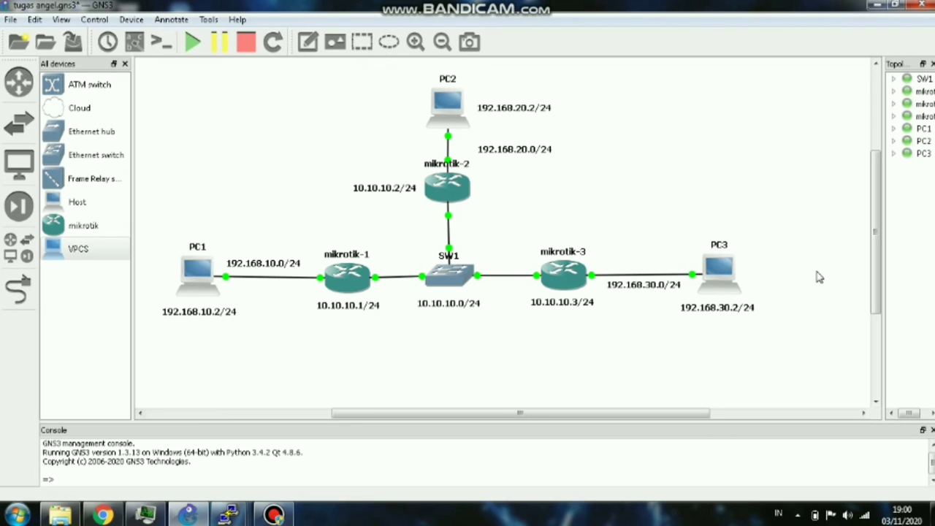
scroll(544, 157, "up", 1)
scroll(544, 157, "left", 1)
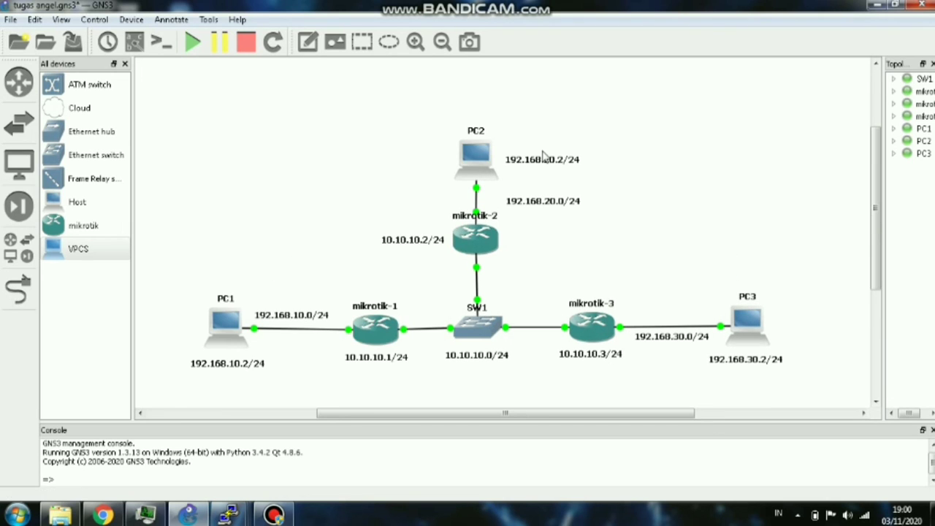